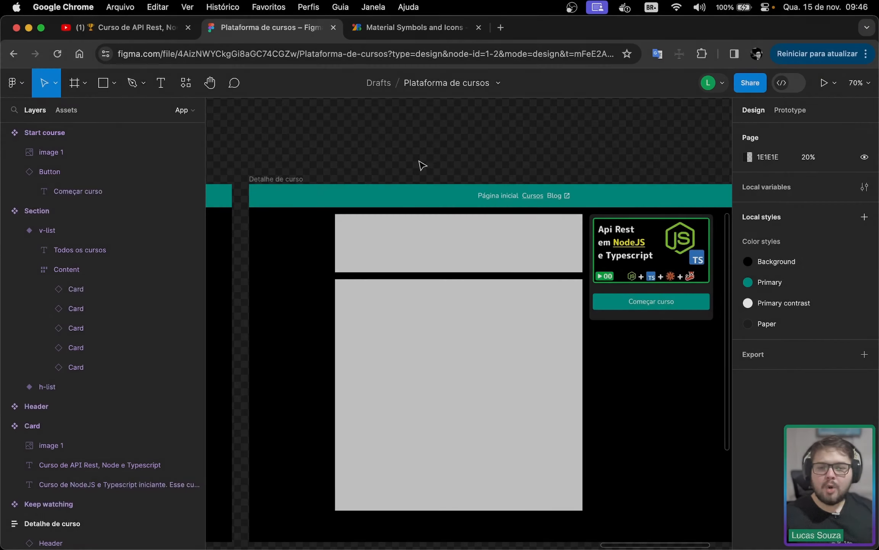
Examine the placeholder blocks on the Detalhe de curso page and the Start course and Button components above it
{"action": "left_click_drag", "start_coordinate": [421, 165], "coordinate": [388, 221]}
{"action": "left_click_drag", "start_coordinate": [308, 191], "coordinate": [397, 280]}
{"action": "left_click_drag", "start_coordinate": [453, 301], "coordinate": [361, 190]}
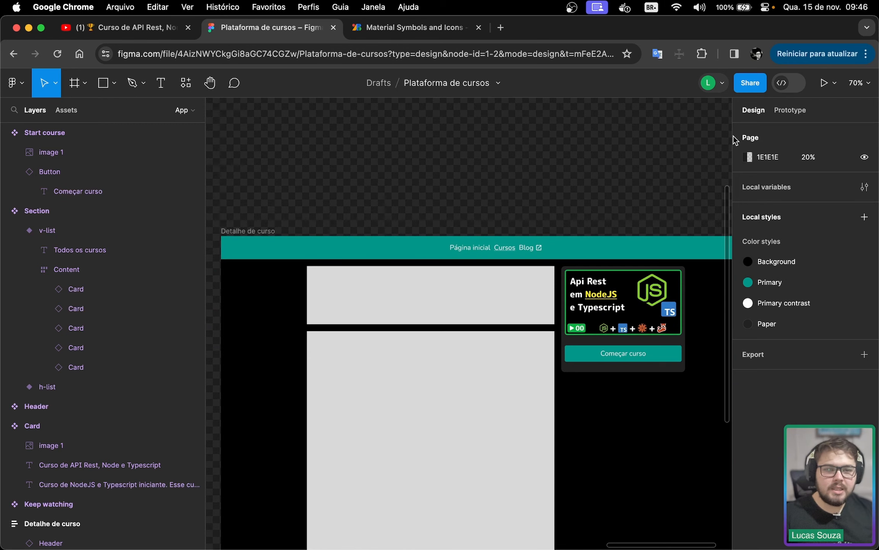
{"action": "scroll", "coordinate": [572, 191], "scroll_direction": "down", "scroll_amount": 3}
{"action": "scroll", "coordinate": [572, 191], "scroll_direction": "right", "scroll_amount": 3}
{"action": "left_click", "coordinate": [416, 252]}
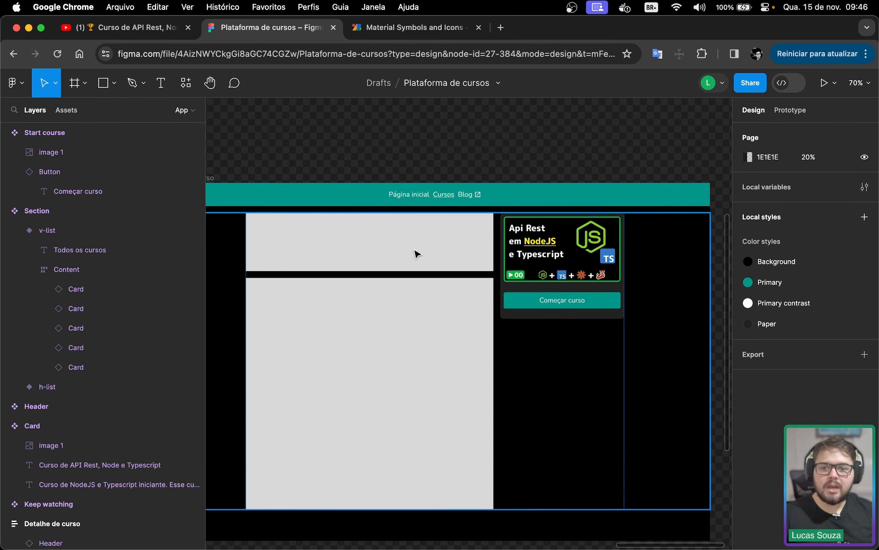
{"action": "left_click", "coordinate": [359, 245]}
{"action": "left_click", "coordinate": [352, 245], "text": "super"}
{"action": "left_click_drag", "start_coordinate": [325, 151], "coordinate": [419, 500]}
{"action": "left_click_drag", "start_coordinate": [415, 432], "coordinate": [473, 301]}
{"action": "left_click_drag", "start_coordinate": [528, 203], "coordinate": [534, 256]}
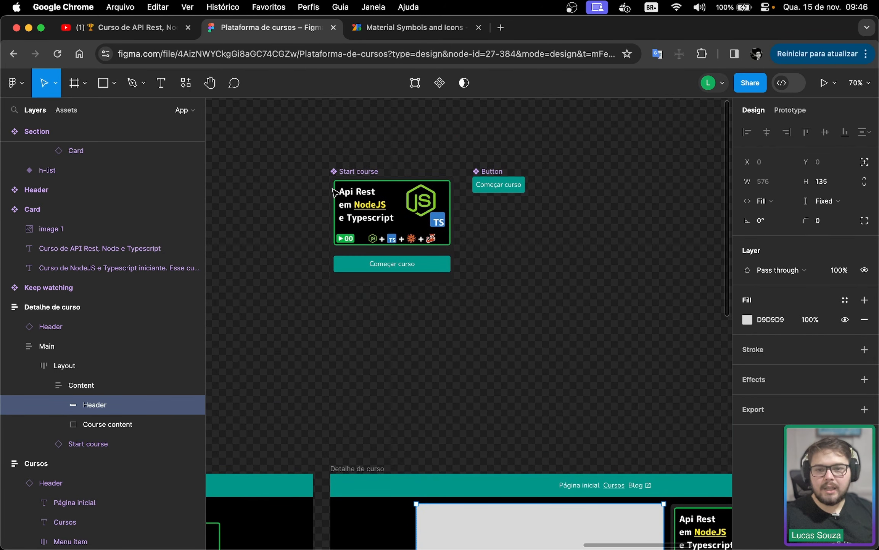
{"action": "left_click_drag", "start_coordinate": [580, 327], "coordinate": [364, 286]}
{"action": "left_click", "coordinate": [428, 250]}
{"action": "scroll", "coordinate": [461, 242], "scroll_direction": "up", "scroll_amount": 5}
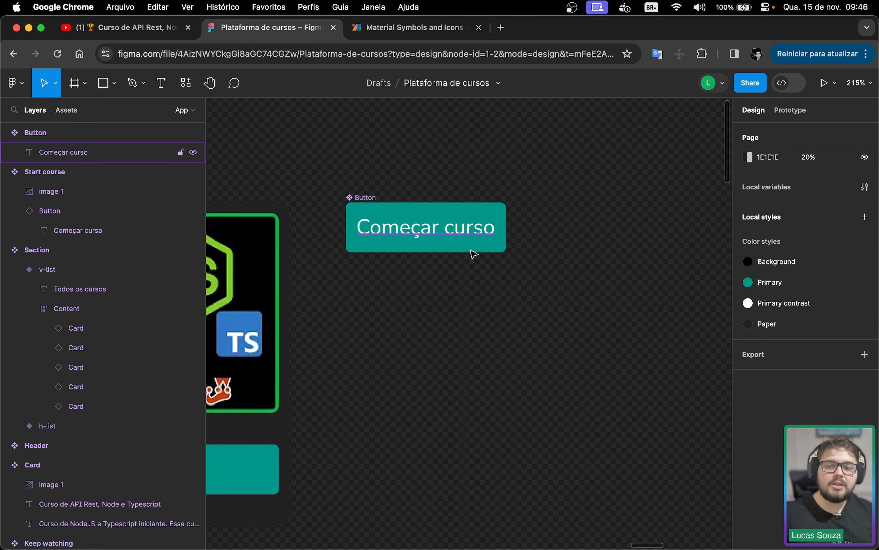
{"action": "scroll", "coordinate": [473, 254], "scroll_direction": "down", "scroll_amount": 5}
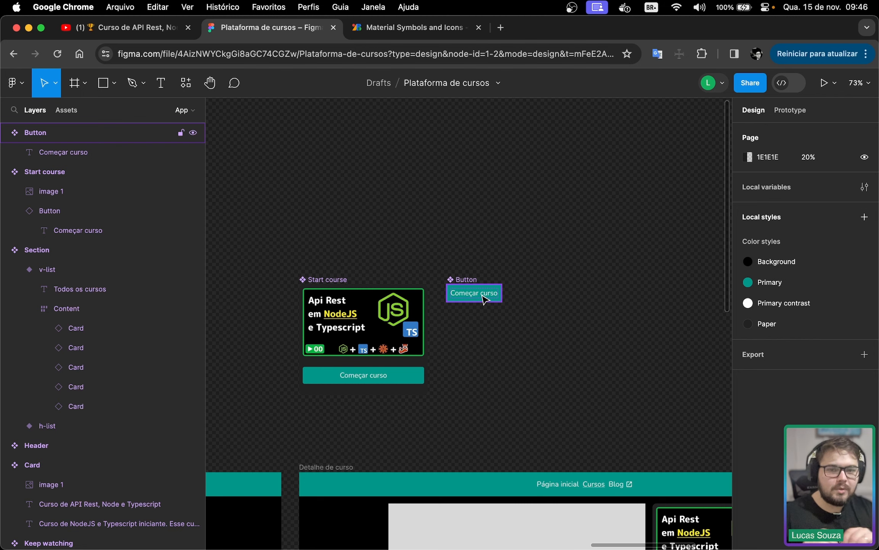
{"action": "scroll", "coordinate": [492, 290], "scroll_direction": "down", "scroll_amount": 5}
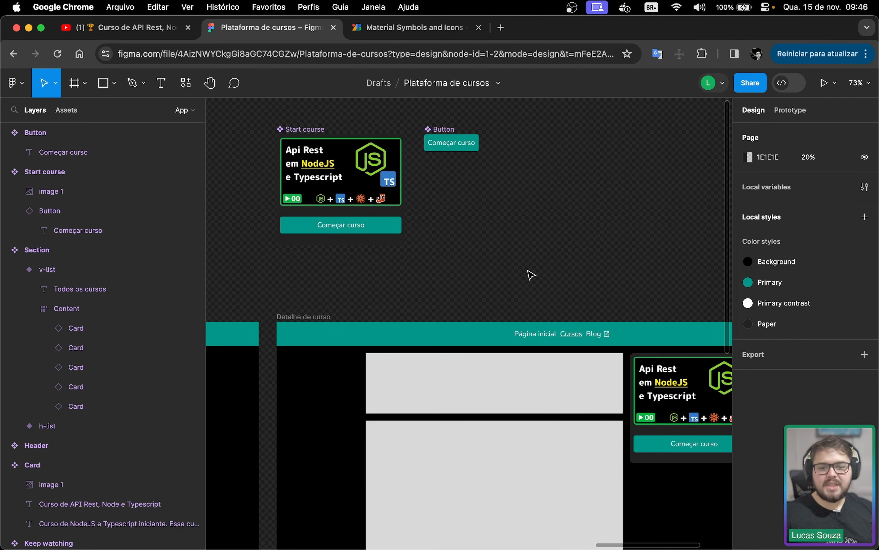
Draw a frame about 655 × 202 on the empty canvas beside the Button component and name it Header
{"action": "scroll", "coordinate": [500, 263], "scroll_direction": "right", "scroll_amount": 2}
{"action": "left_click", "coordinate": [407, 382]}
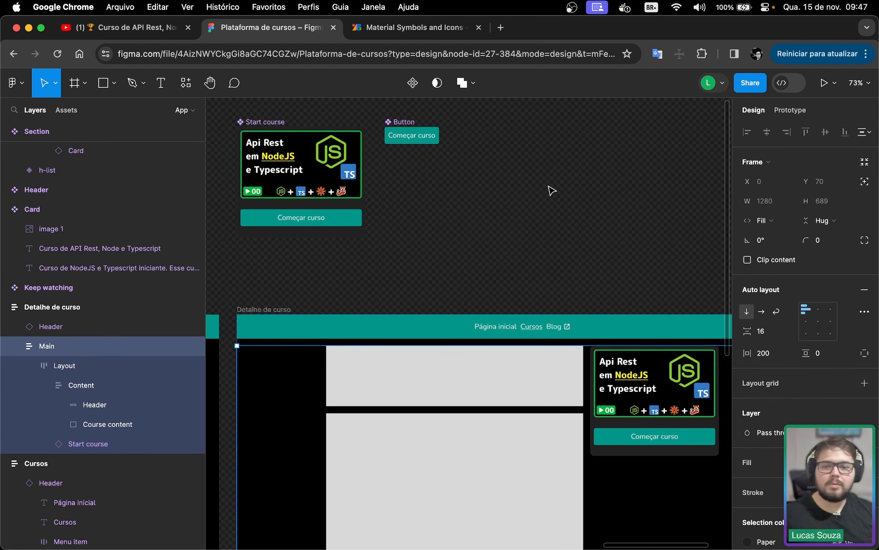
{"action": "left_click_drag", "start_coordinate": [551, 191], "coordinate": [397, 211]}
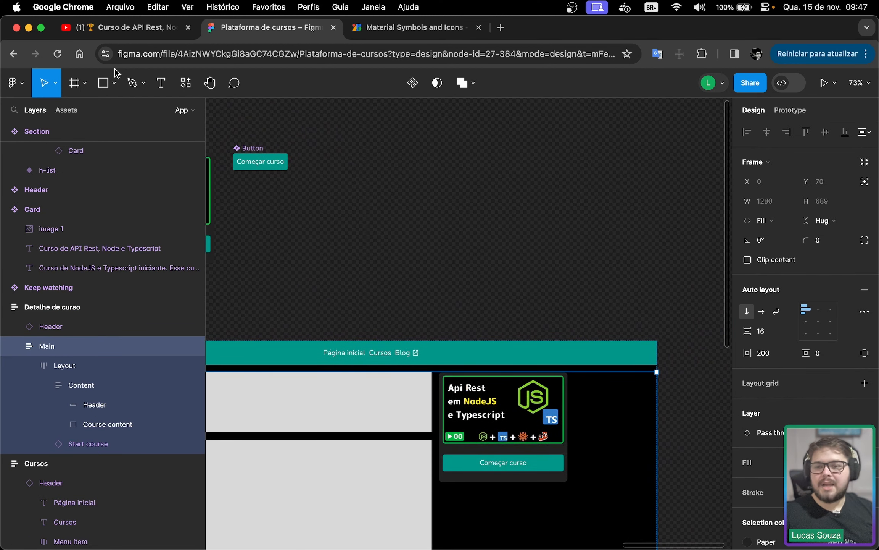
{"action": "key", "text": "f"}
{"action": "left_click_drag", "start_coordinate": [352, 146], "coordinate": [645, 236]}
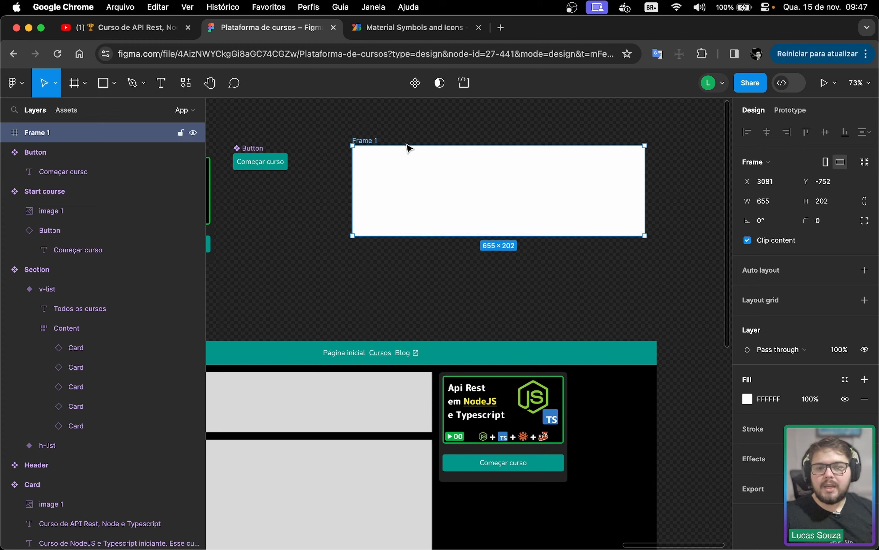
{"action": "double_click", "coordinate": [369, 141]}
{"action": "type", "text": "Header"}
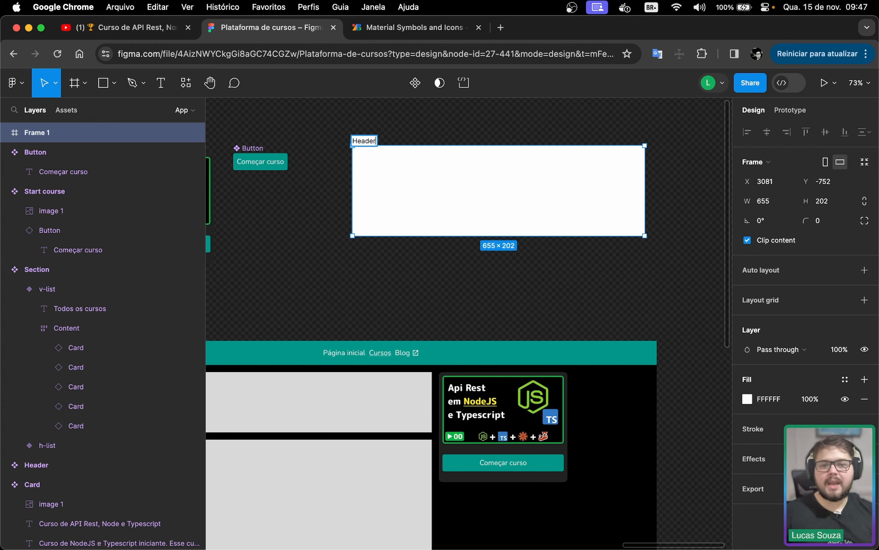
{"action": "key", "text": "Return"}
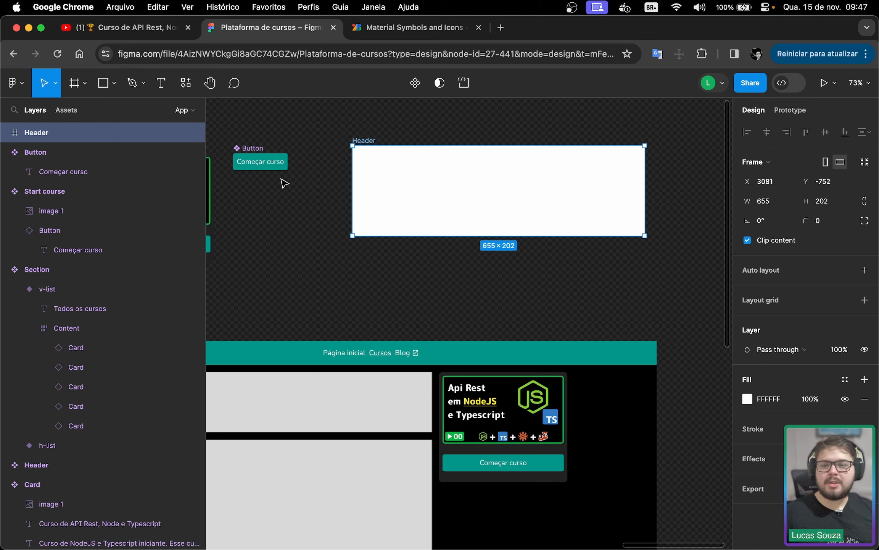
Add a text box about 525 × 48 inside the Header frame reading "🏆 Curso de API Rest, Node e Typescript"
{"action": "left_click", "coordinate": [164, 89]}
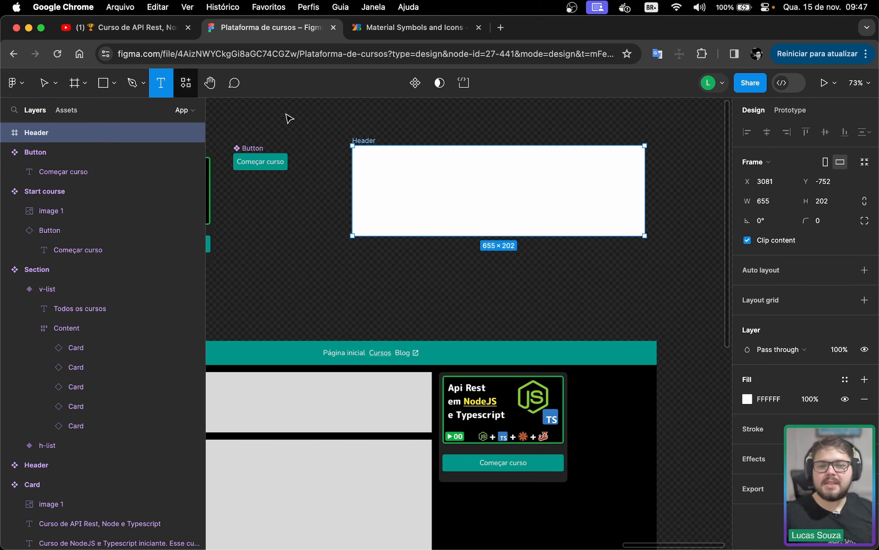
{"action": "left_click_drag", "start_coordinate": [371, 153], "coordinate": [607, 175]}
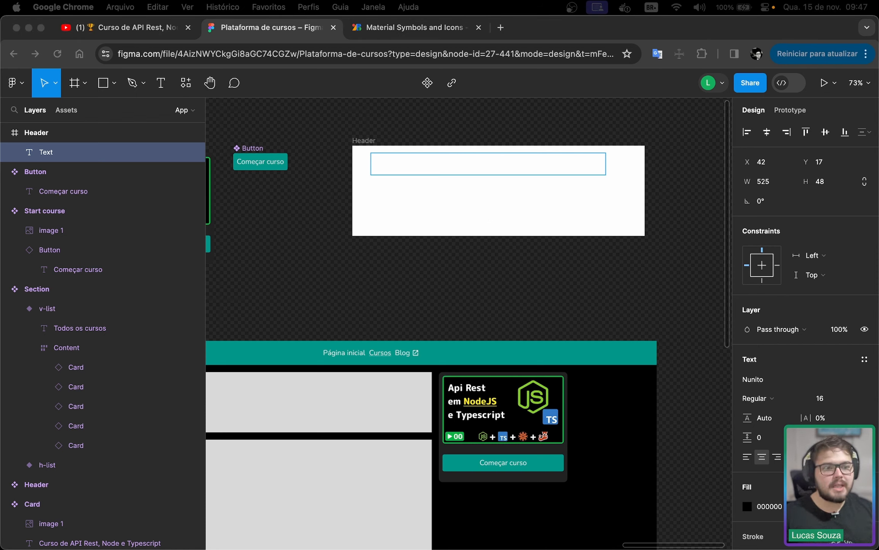
{"action": "left_click", "coordinate": [425, 166]}
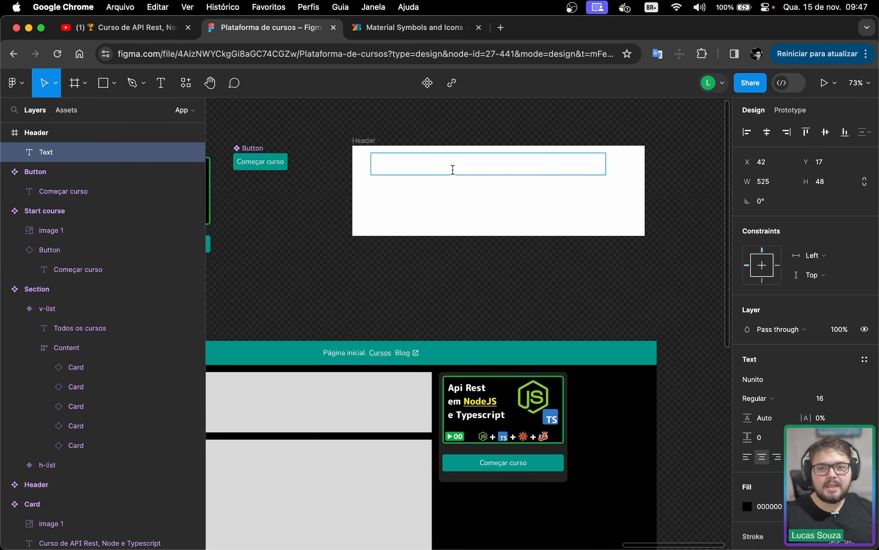
{"action": "type", "text": "Blog 🏆 Curso de API Rest, Node e Typescript"}
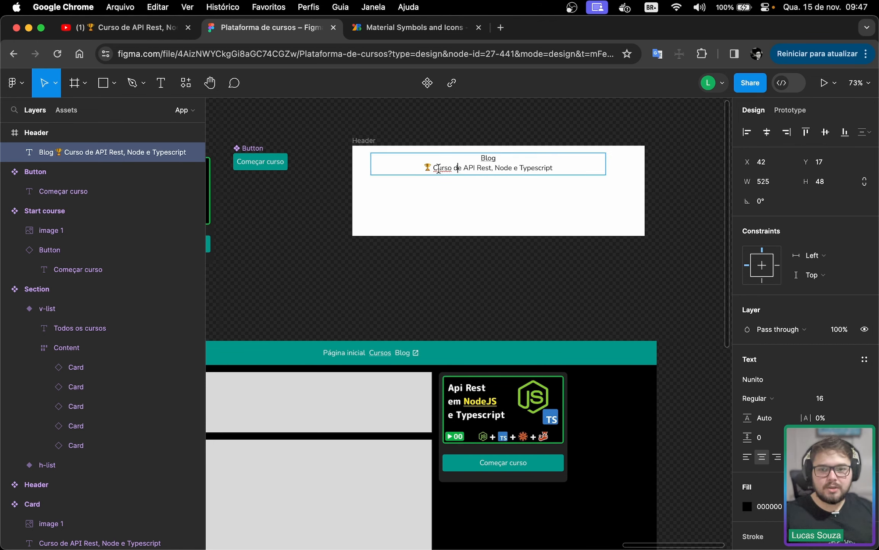
{"action": "key", "text": "BackSpace"}
{"action": "key", "text": "BackSpace"}
{"action": "key", "text": "BackSpace"}
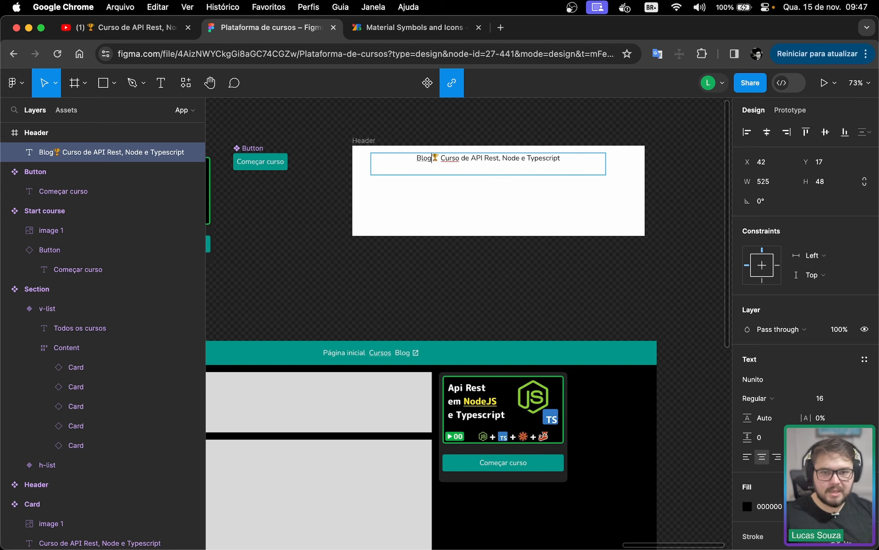
{"action": "key", "text": "BackSpace"}
{"action": "key", "text": "BackSpace"}
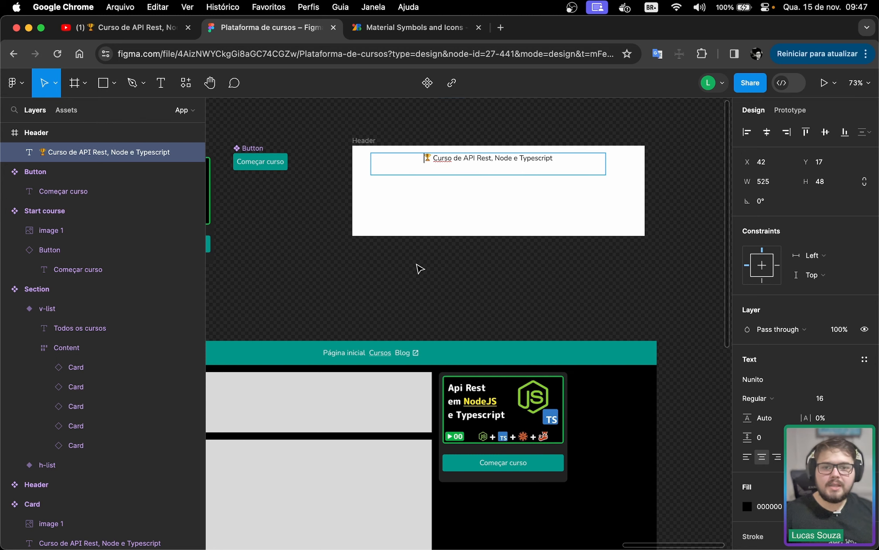
{"action": "key", "text": "Escape"}
Switch to the YouTube playlist page to check the course title, and return to the Figma design file
{"action": "left_click", "coordinate": [145, 30]}
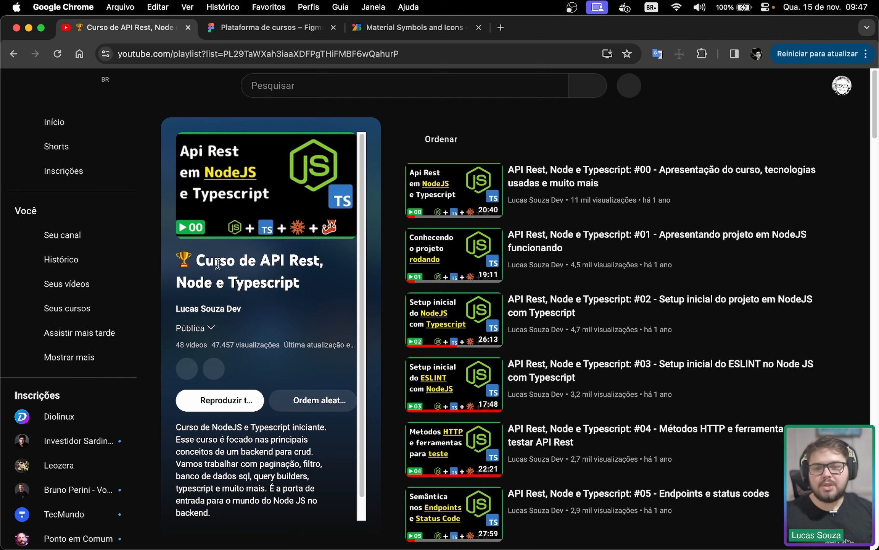
{"action": "left_click_drag", "start_coordinate": [177, 260], "coordinate": [295, 283]}
{"action": "left_click", "coordinate": [307, 36]}
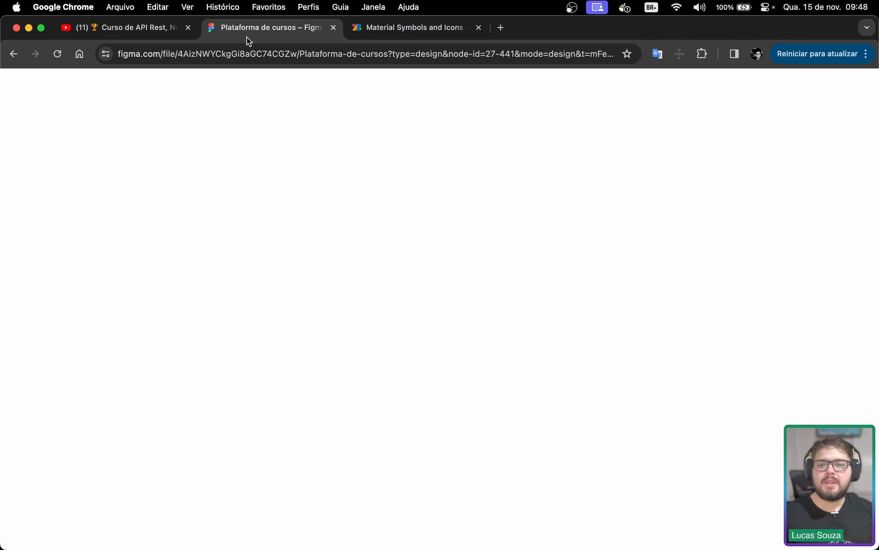
Align the course title text to the vertical middle and the left of its text box
{"action": "scroll", "coordinate": [446, 175], "scroll_direction": "up", "scroll_amount": 3}
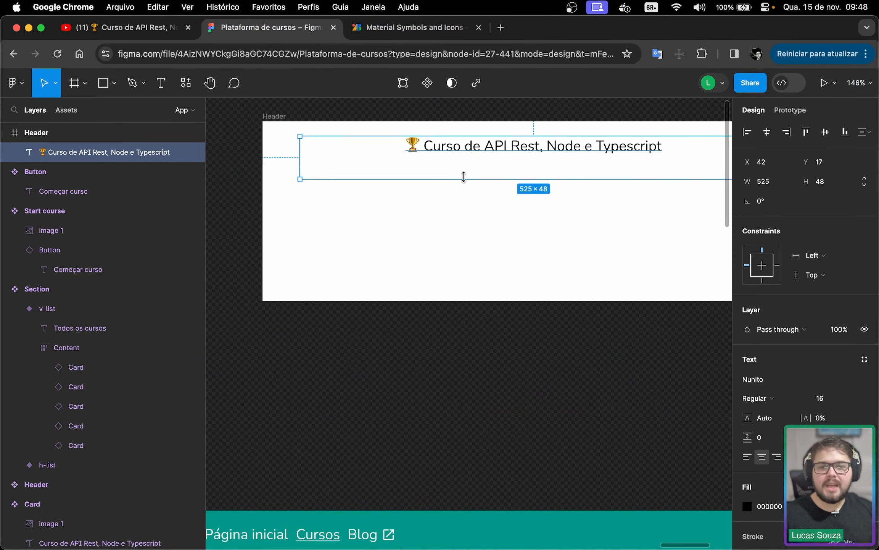
{"action": "scroll", "coordinate": [464, 177], "scroll_direction": "up", "scroll_amount": 3}
{"action": "left_click_drag", "start_coordinate": [407, 257], "coordinate": [404, 255]}
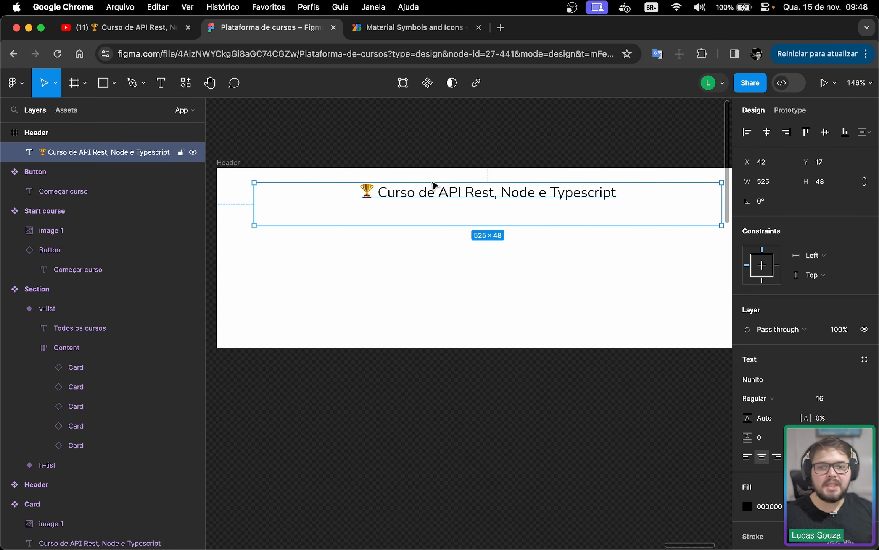
{"action": "scroll", "coordinate": [424, 202], "scroll_direction": "down", "scroll_amount": 3}
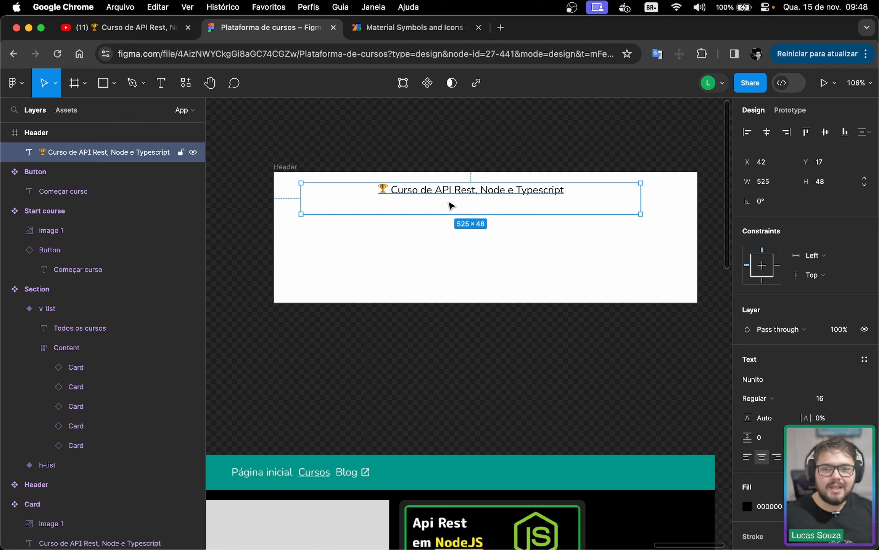
{"action": "left_click", "coordinate": [820, 456]}
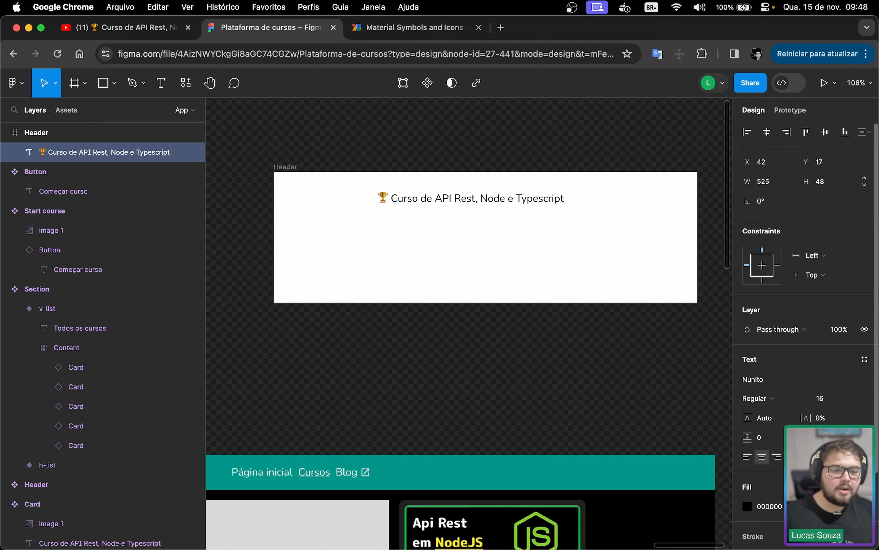
{"action": "scroll", "coordinate": [820, 419], "scroll_direction": "down", "scroll_amount": 3}
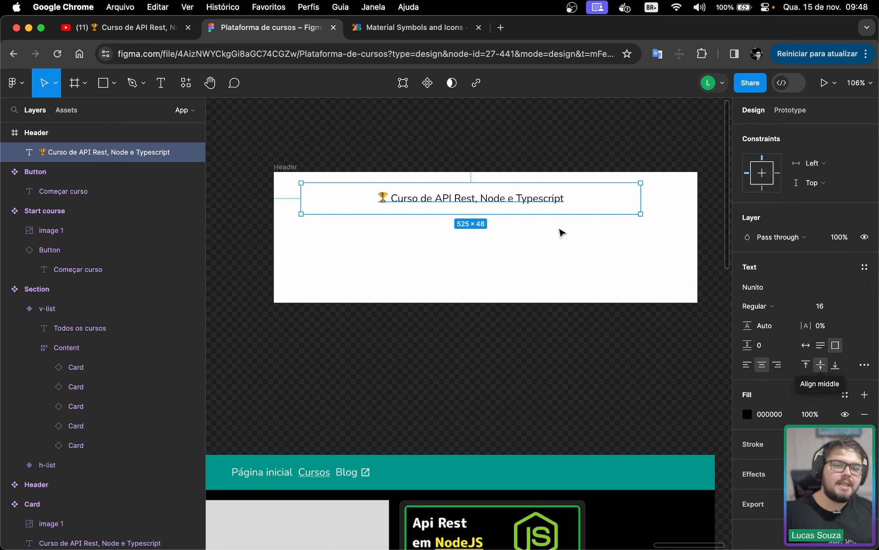
{"action": "left_click", "coordinate": [747, 365]}
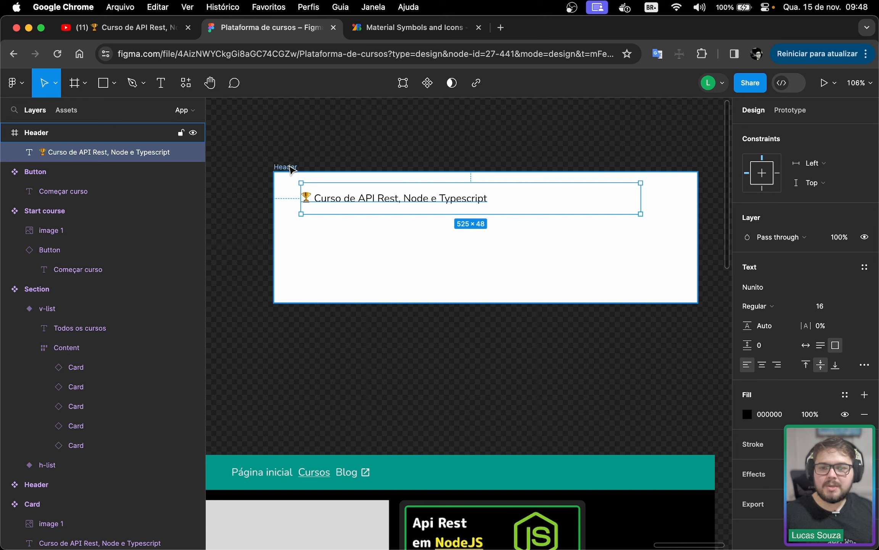
Add auto layout to the Header frame and set the title text's width to Fill container
{"action": "left_click", "coordinate": [292, 166]}
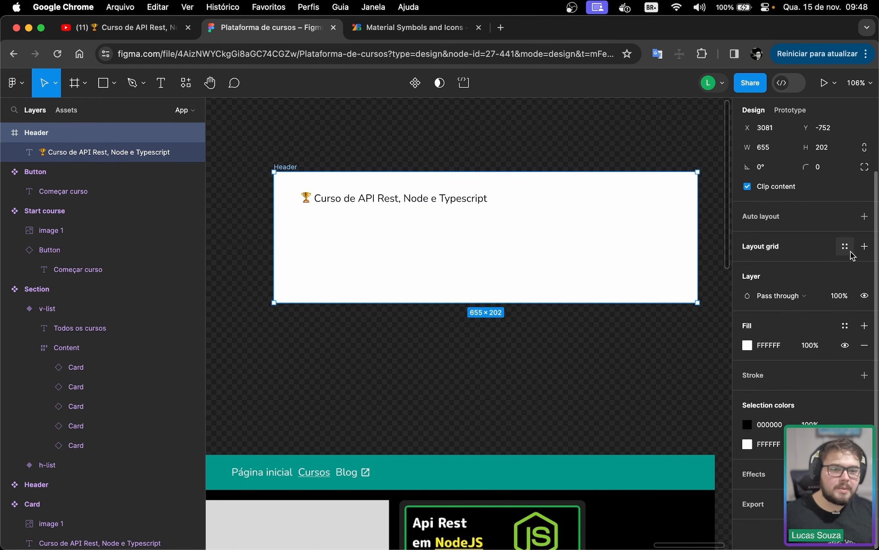
{"action": "left_click", "coordinate": [864, 216]}
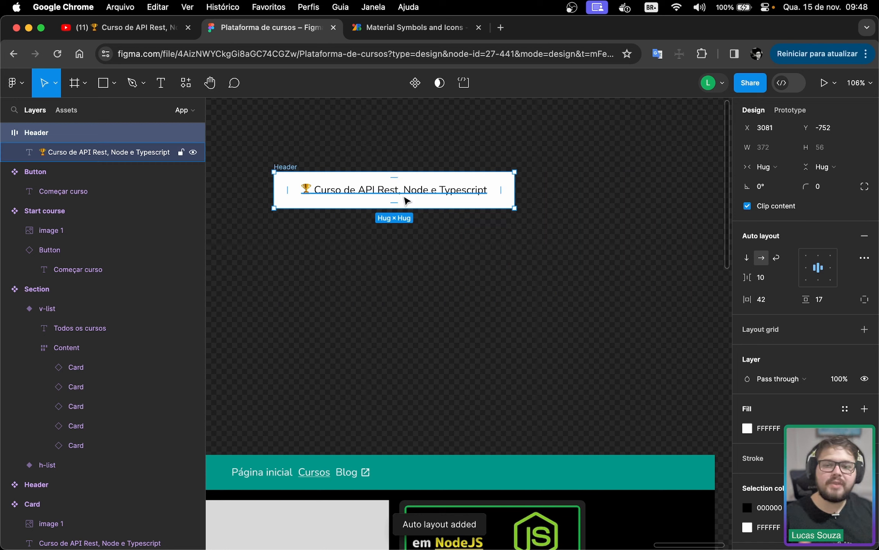
{"action": "left_click", "coordinate": [407, 201]}
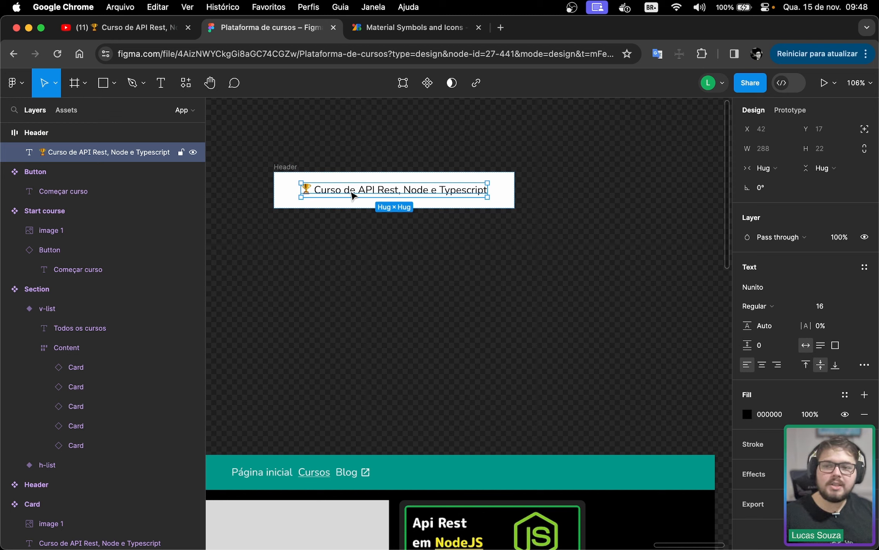
{"action": "left_click", "coordinate": [794, 177]}
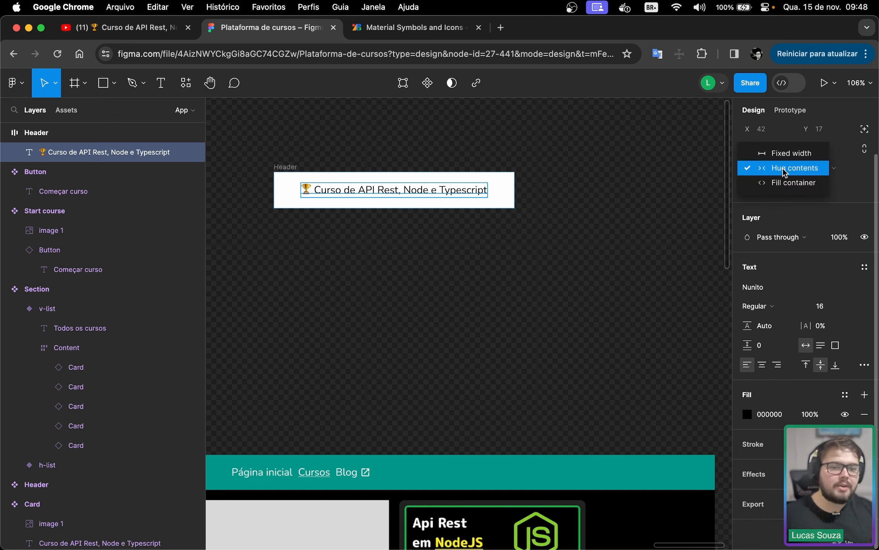
{"action": "left_click", "coordinate": [785, 184]}
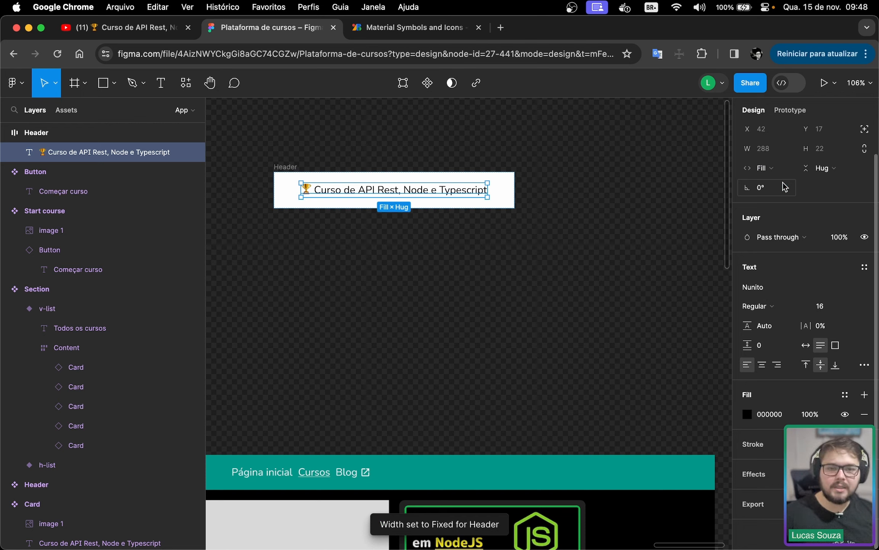
{"action": "left_click", "coordinate": [293, 167]}
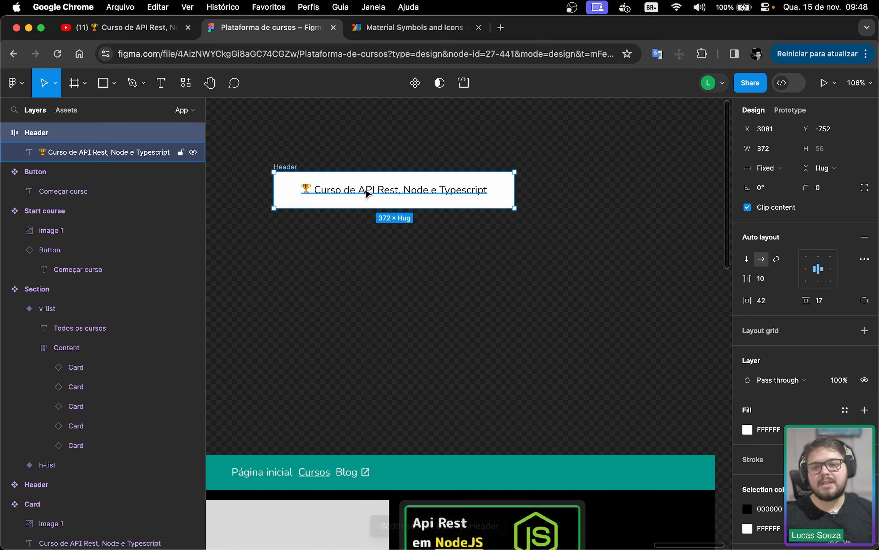
{"action": "left_click", "coordinate": [359, 195]}
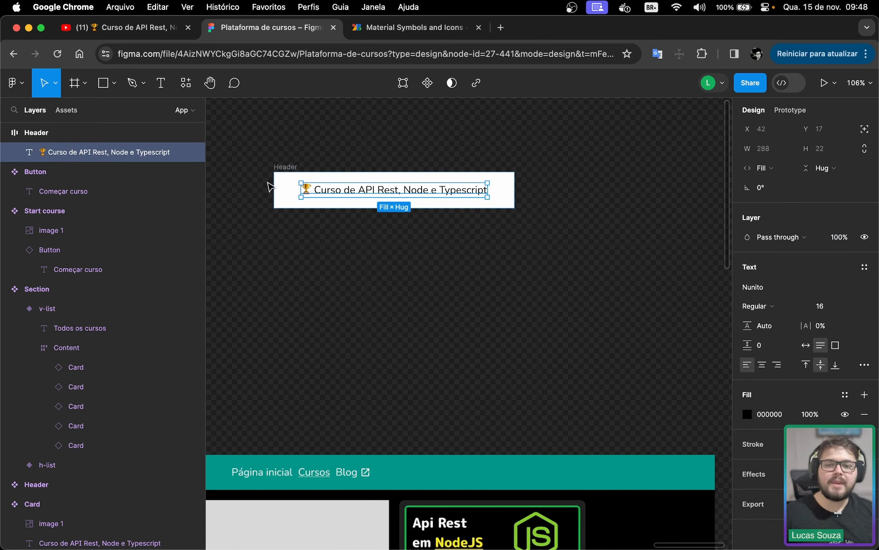
{"action": "left_click", "coordinate": [287, 198]}
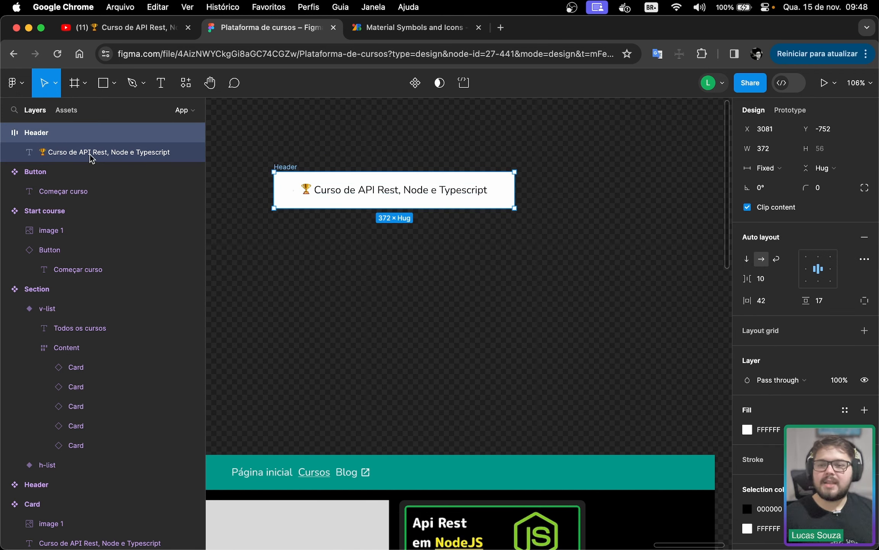
{"action": "left_click", "coordinate": [385, 290]}
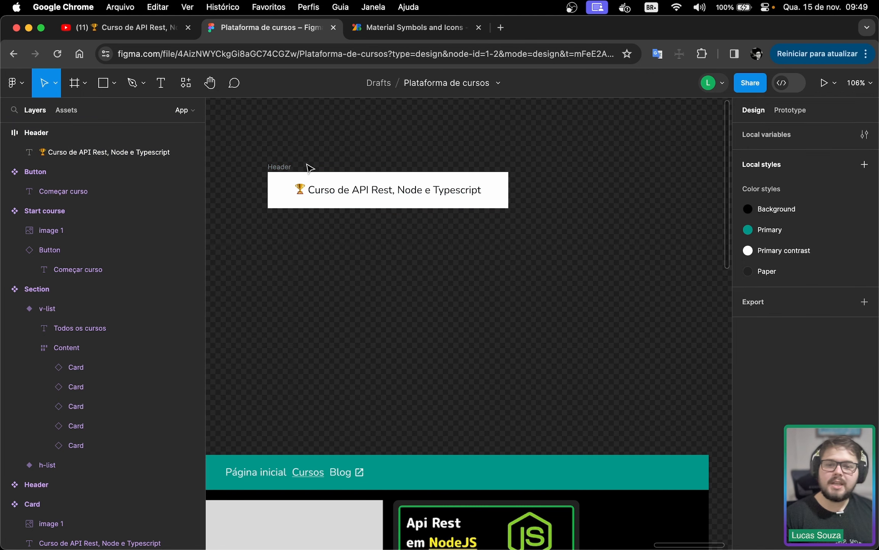
{"action": "left_click", "coordinate": [279, 167]}
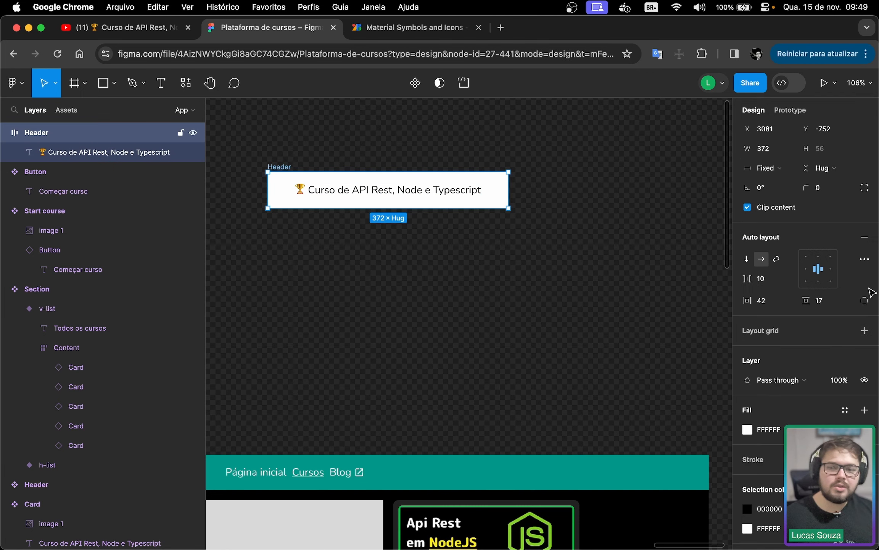
Set the Header frame's auto layout gap to 8 and its direction to vertical
{"action": "left_click", "coordinate": [767, 283]}
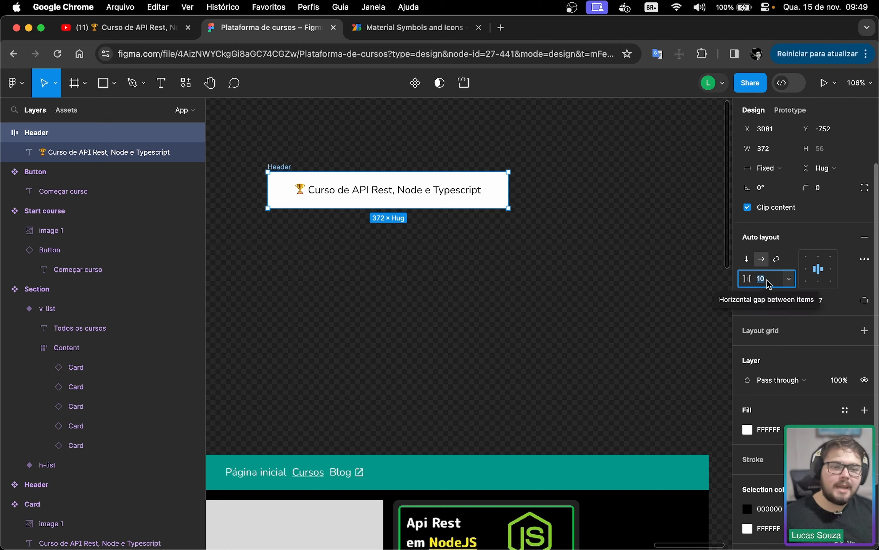
{"action": "type", "text": "8"}
{"action": "key", "text": "Return"}
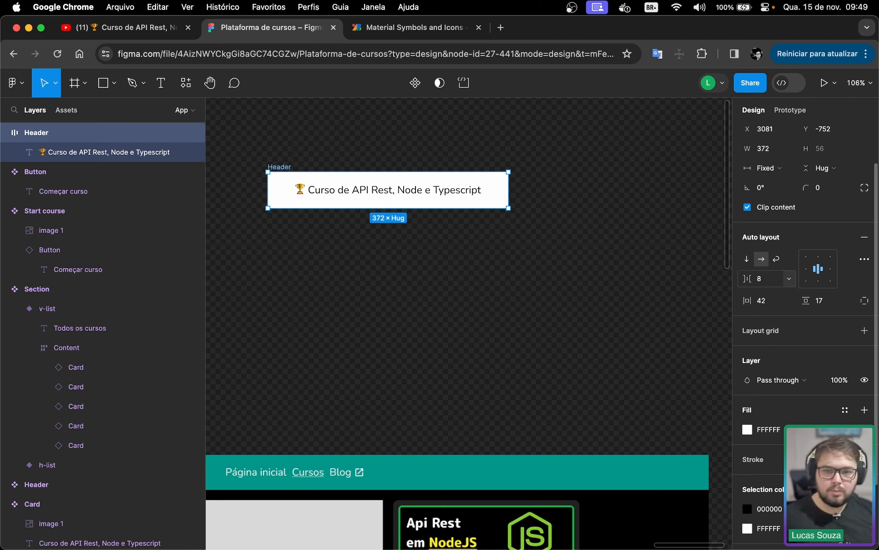
{"action": "left_click", "coordinate": [749, 261]}
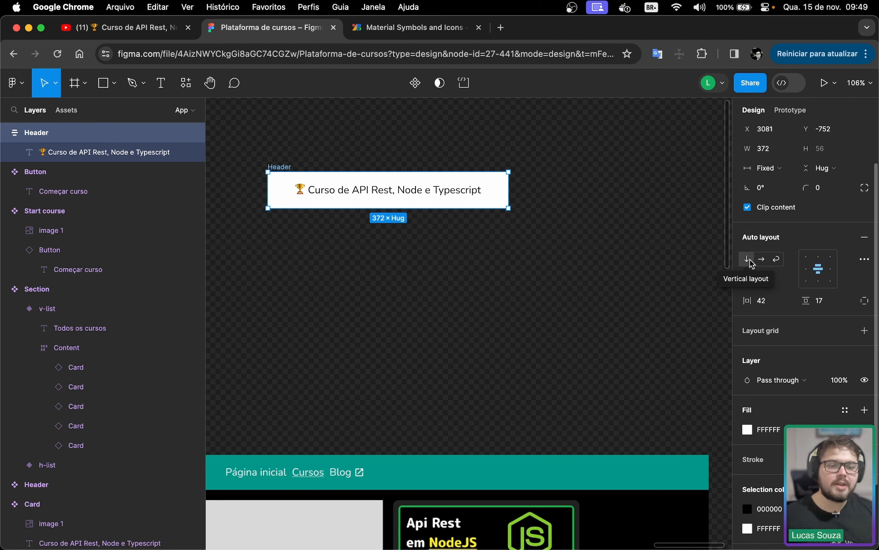
Set the Header frame's horizontal and vertical padding to 0
{"action": "left_click", "coordinate": [770, 305]}
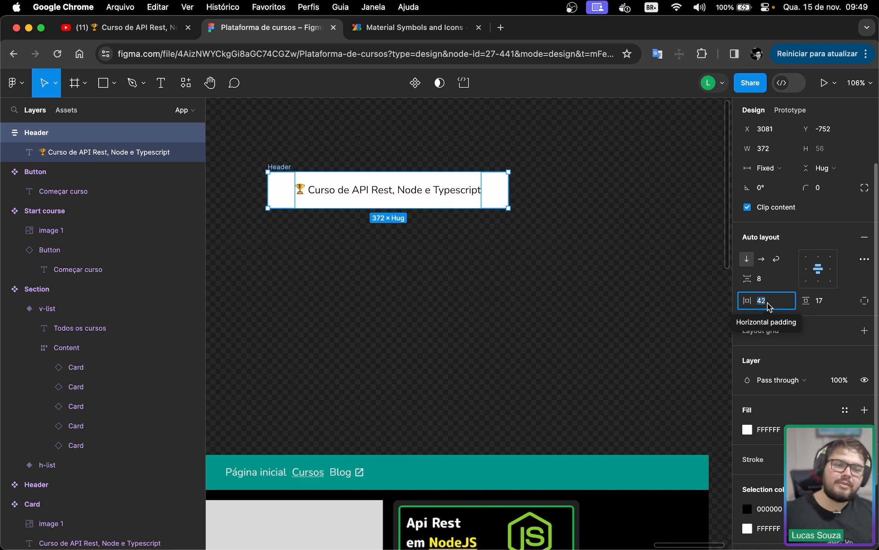
{"action": "type", "text": "0"}
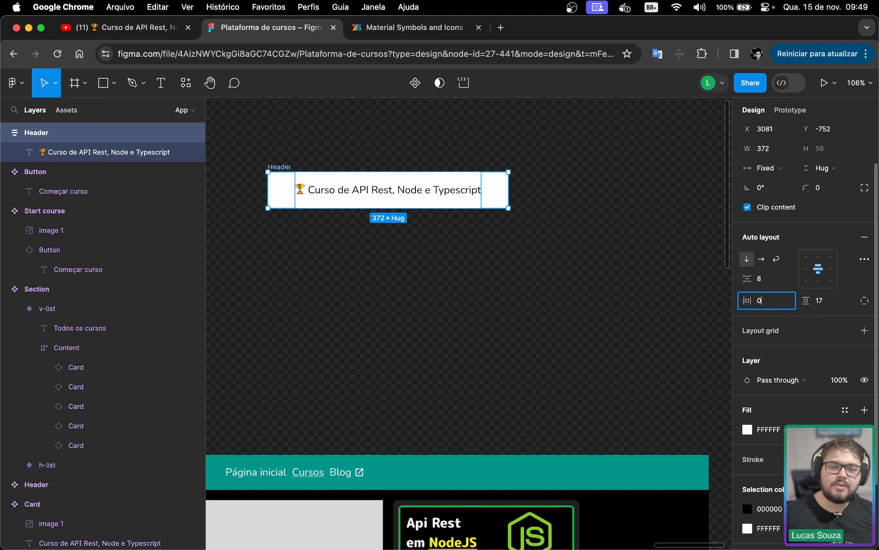
{"action": "key", "text": "Return"}
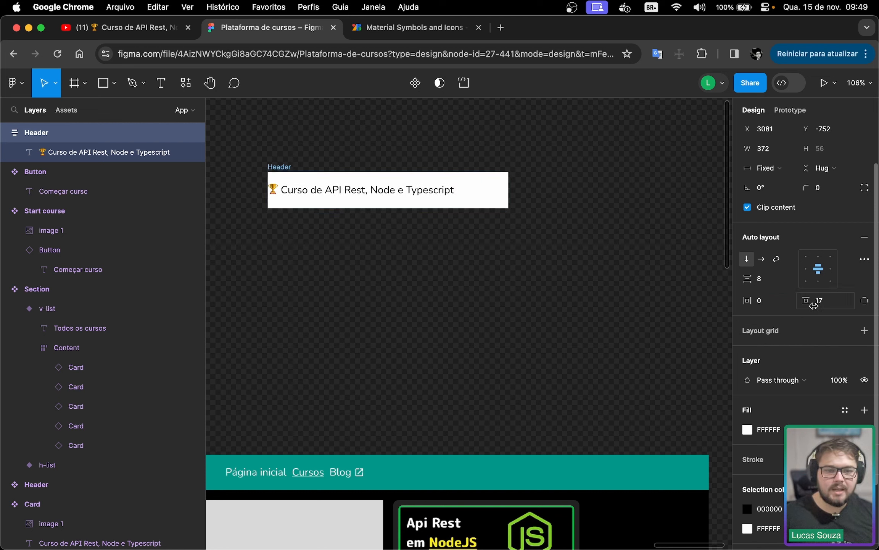
{"action": "left_click", "coordinate": [823, 304]}
{"action": "type", "text": "0"}
{"action": "key", "text": "Return"}
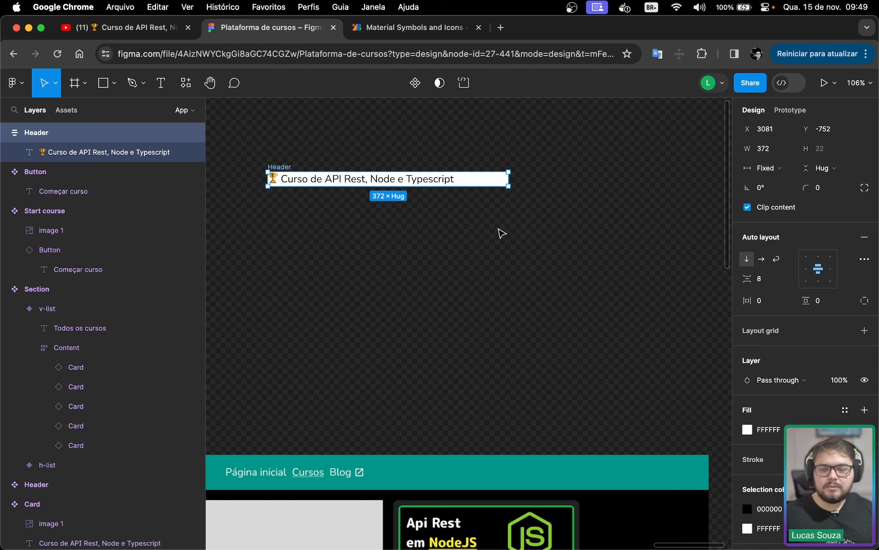
Remove the white fill from the Header frame
{"action": "scroll", "coordinate": [475, 263], "scroll_direction": "down", "scroll_amount": 5}
{"action": "scroll", "coordinate": [475, 263], "scroll_direction": "left", "scroll_amount": 4}
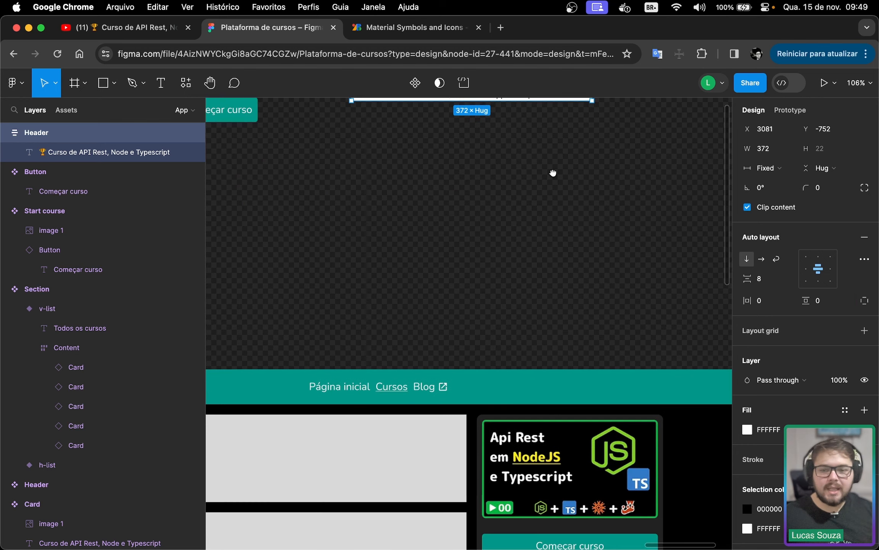
{"action": "scroll", "coordinate": [391, 408], "scroll_direction": "down", "scroll_amount": 2}
{"action": "scroll", "coordinate": [391, 407], "scroll_direction": "left", "scroll_amount": 4}
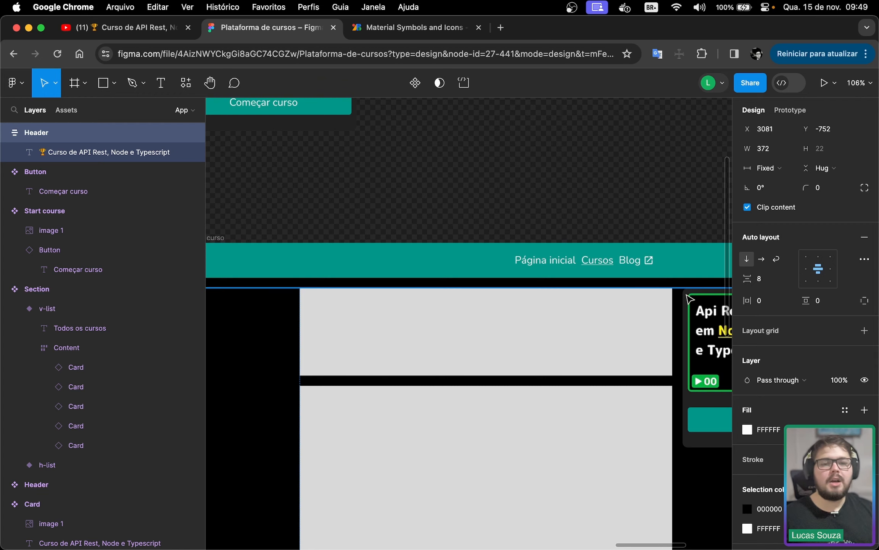
{"action": "scroll", "coordinate": [631, 151], "scroll_direction": "up", "scroll_amount": 6}
{"action": "scroll", "coordinate": [631, 151], "scroll_direction": "right", "scroll_amount": 4}
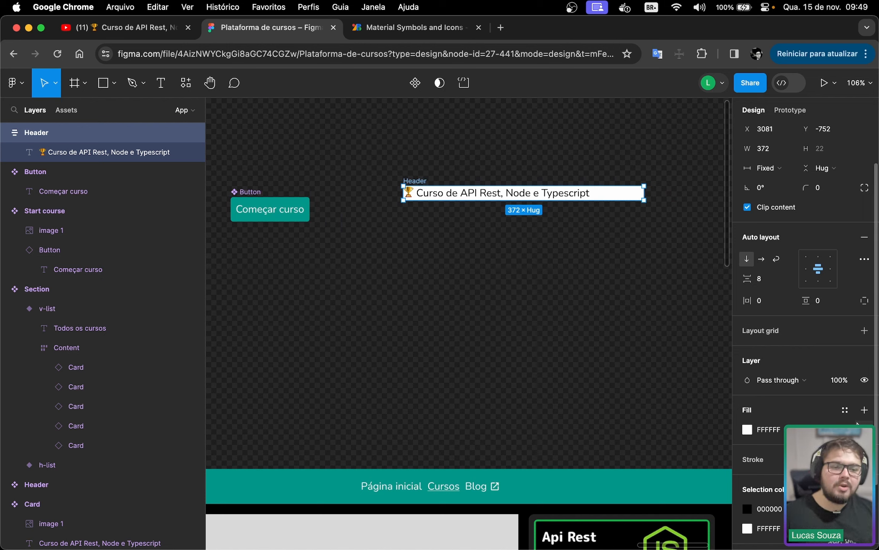
{"action": "left_click", "coordinate": [864, 429]}
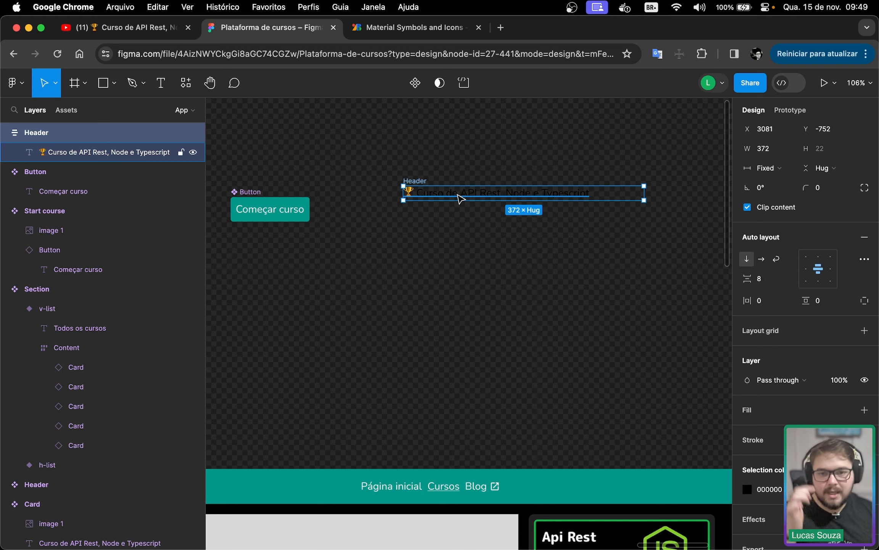
Turn the Header frame that holds the course title into a component
{"action": "left_click", "coordinate": [460, 198]}
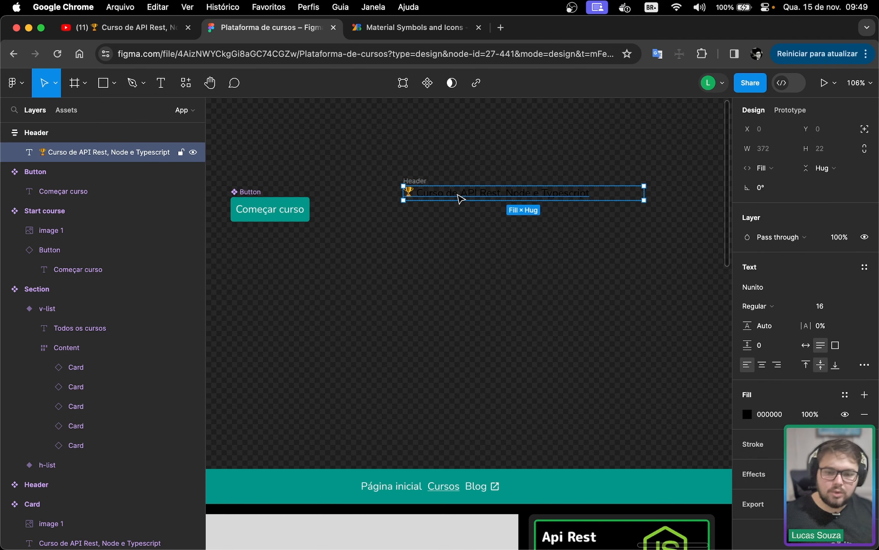
{"action": "left_click_drag", "start_coordinate": [469, 234], "coordinate": [482, 91]}
{"action": "left_click_drag", "start_coordinate": [474, 136], "coordinate": [484, 304]}
{"action": "left_click_drag", "start_coordinate": [428, 336], "coordinate": [500, 336]}
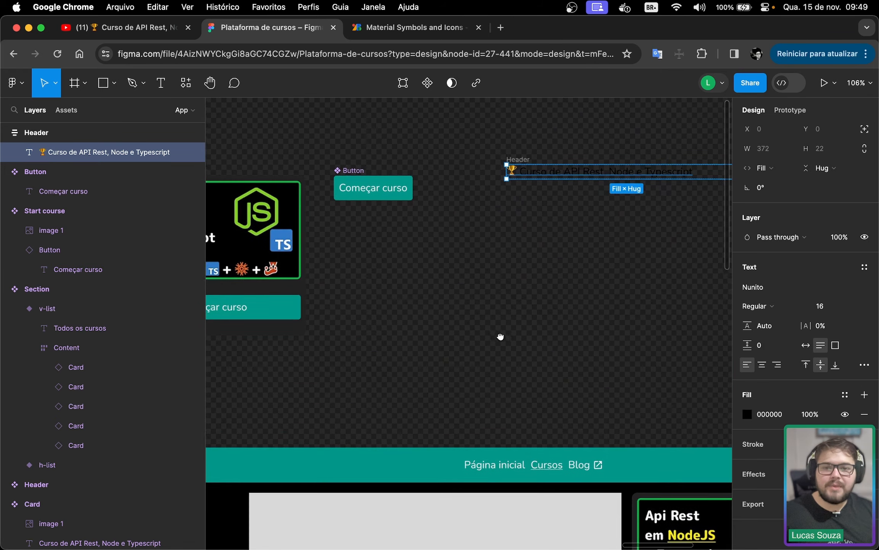
{"action": "left_click", "coordinate": [73, 134]}
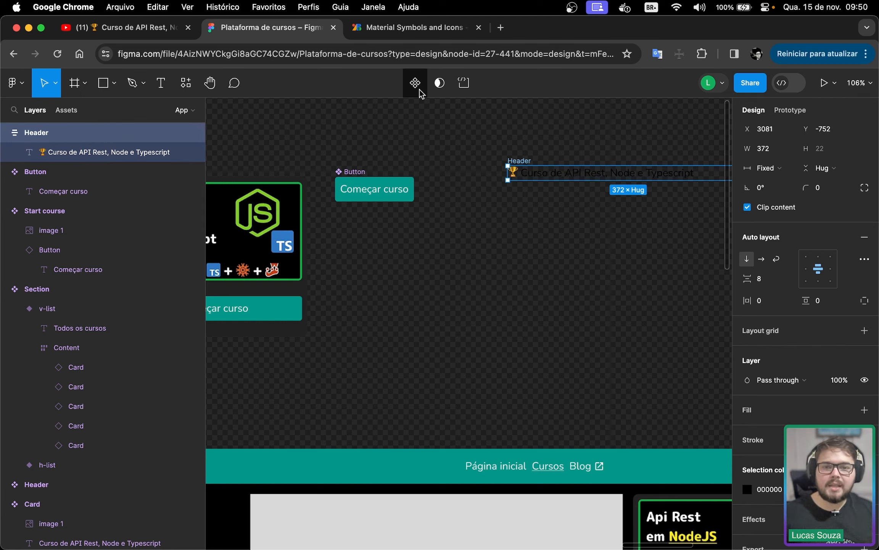
{"action": "left_click", "coordinate": [410, 87]}
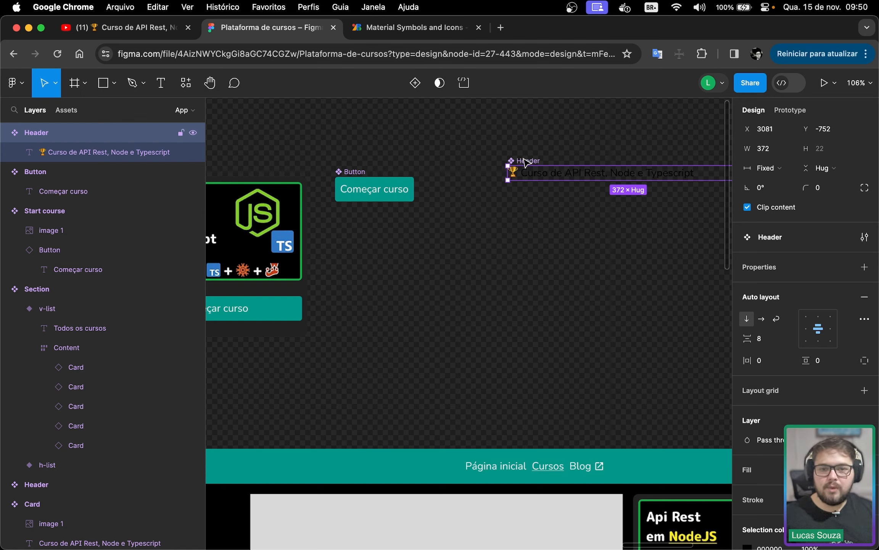
Place an instance of the new Header component atop the Content frame of Detalhe de curso and delete the gray Header placeholder
{"action": "key", "text": "super+d"}
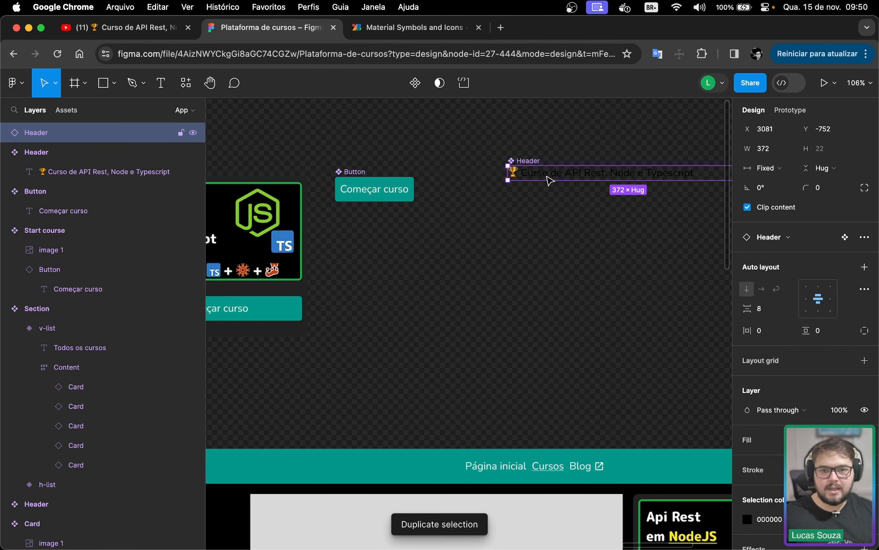
{"action": "left_click_drag", "start_coordinate": [549, 175], "coordinate": [474, 304]}
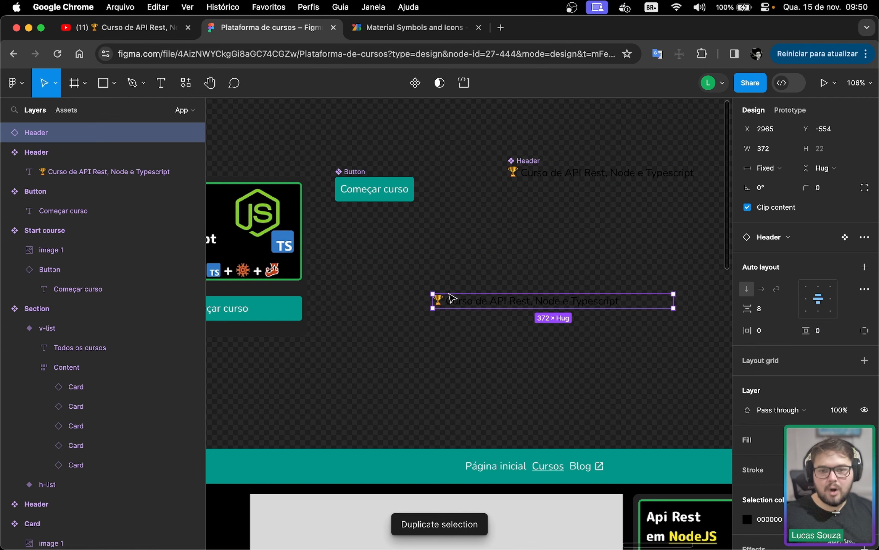
{"action": "scroll", "coordinate": [452, 299], "scroll_direction": "down", "scroll_amount": 10}
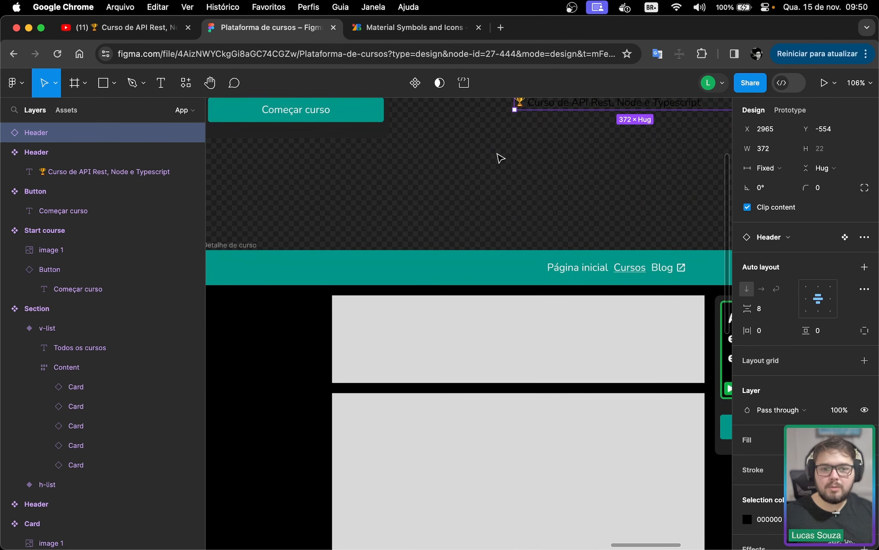
{"action": "left_click_drag", "start_coordinate": [539, 108], "coordinate": [456, 385]}
{"action": "left_click", "coordinate": [459, 381]}
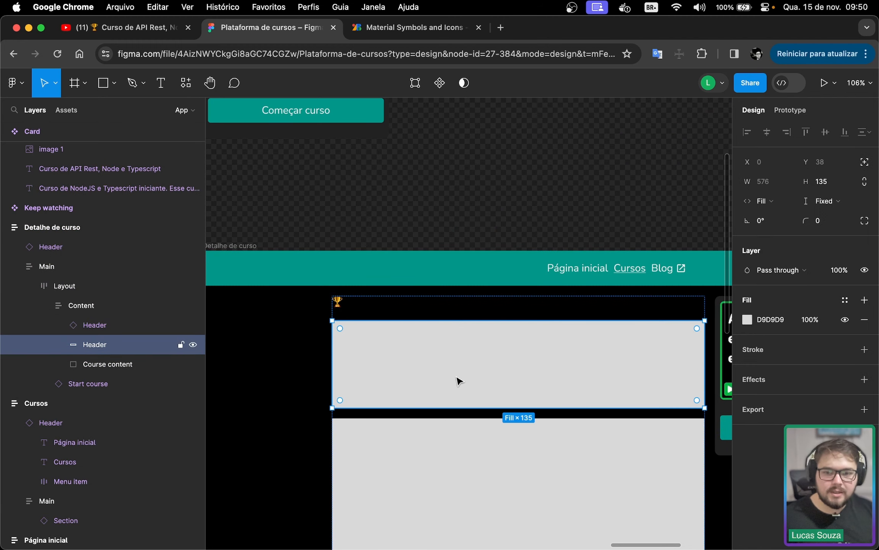
{"action": "key", "text": "Delete"}
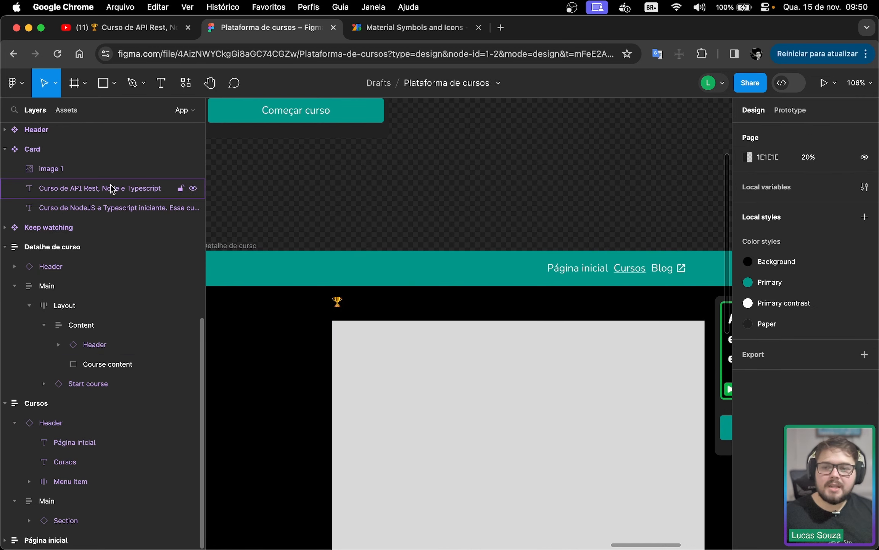
Compare the main Header component with its instance on the Detalhe de curso page, checking the title against the black background
{"action": "scroll", "coordinate": [107, 195], "scroll_direction": "up", "scroll_amount": 10}
{"action": "scroll", "coordinate": [492, 176], "scroll_direction": "up", "scroll_amount": 10}
{"action": "scroll", "coordinate": [494, 189], "scroll_direction": "down", "scroll_amount": 4}
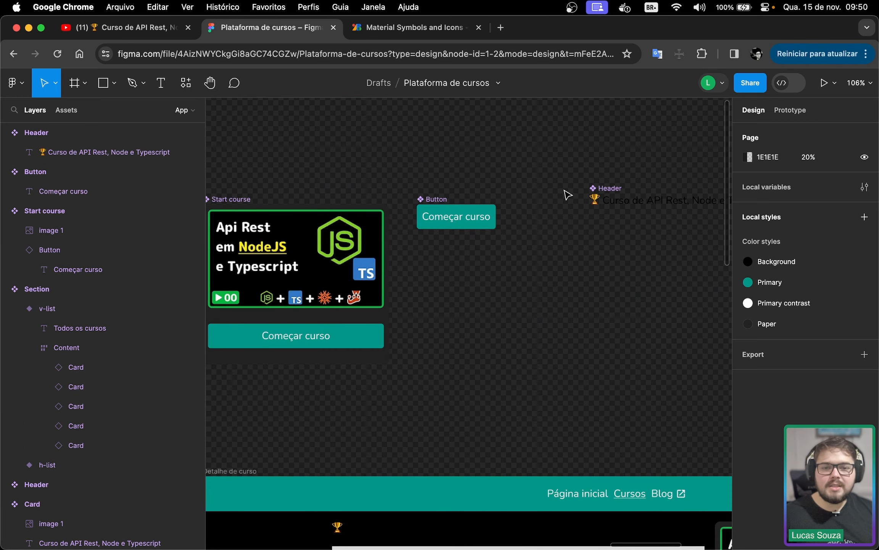
{"action": "left_click", "coordinate": [620, 203]}
{"action": "left_click_drag", "start_coordinate": [579, 278], "coordinate": [387, 232]}
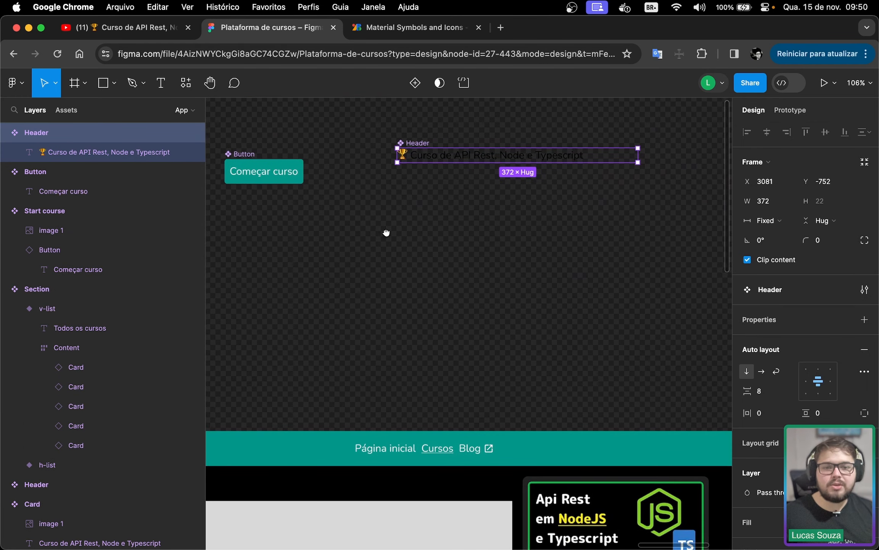
{"action": "scroll", "coordinate": [386, 233], "scroll_direction": "down", "scroll_amount": 5}
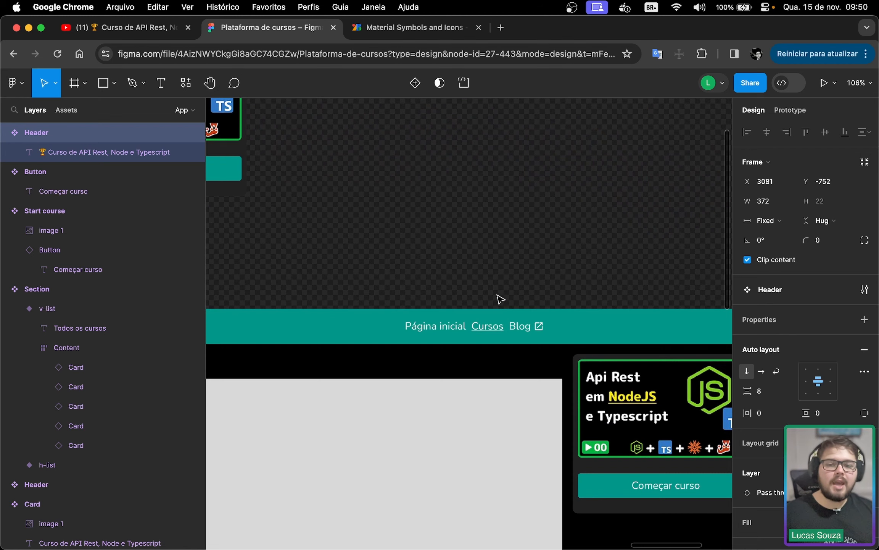
{"action": "scroll", "coordinate": [382, 329], "scroll_direction": "left", "scroll_amount": 5}
{"action": "scroll", "coordinate": [382, 328], "scroll_direction": "down", "scroll_amount": 2}
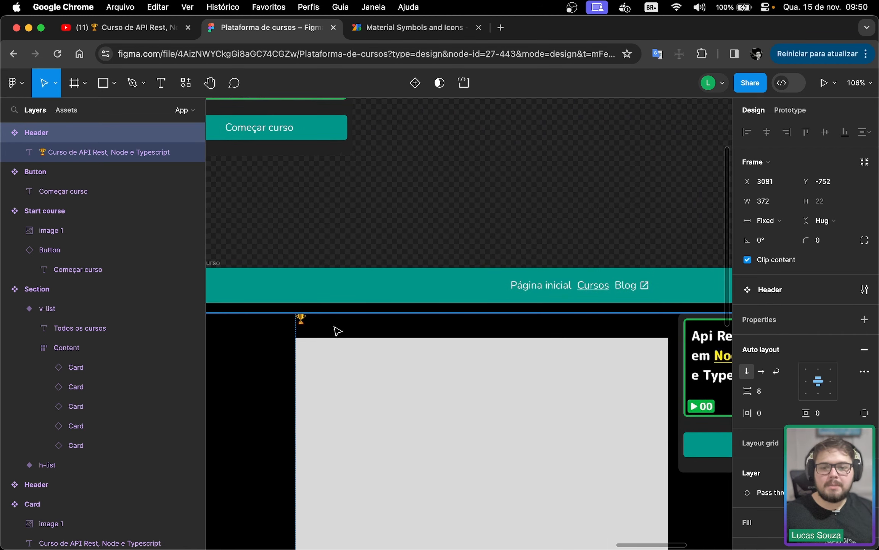
{"action": "scroll", "coordinate": [318, 335], "scroll_direction": "up", "scroll_amount": 5}
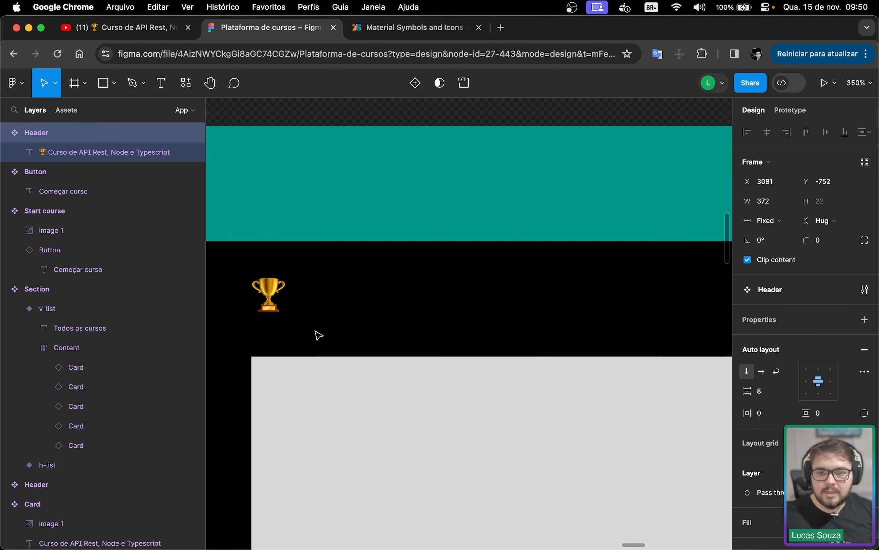
{"action": "scroll", "coordinate": [414, 345], "scroll_direction": "down", "scroll_amount": 5}
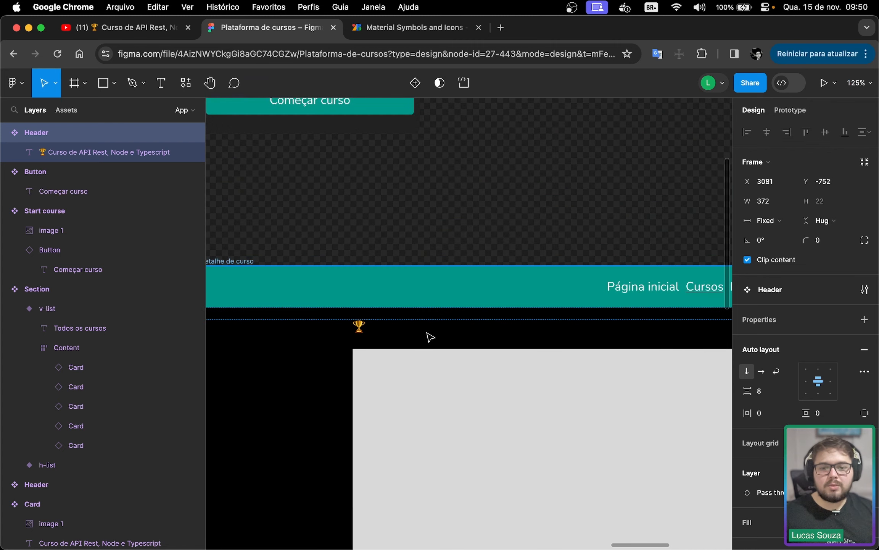
Set the fill of the title text in the main Header component to white, FFFFFF
{"action": "left_click_drag", "start_coordinate": [504, 270], "coordinate": [424, 420]}
{"action": "left_click_drag", "start_coordinate": [606, 164], "coordinate": [401, 291]}
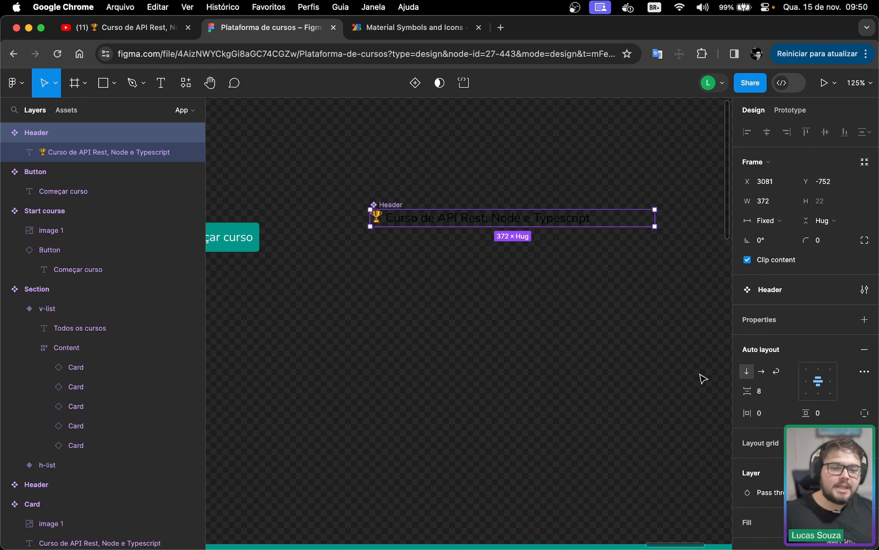
{"action": "scroll", "coordinate": [773, 380], "scroll_direction": "down", "scroll_amount": 5}
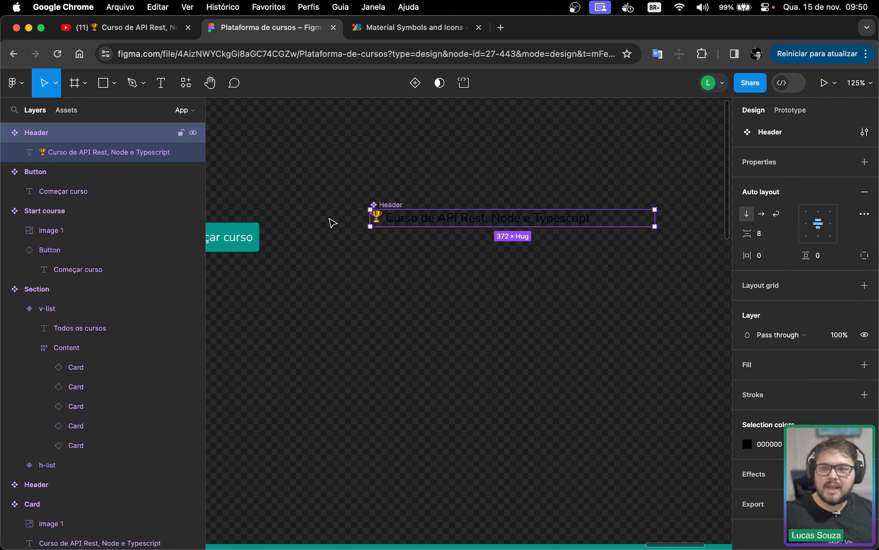
{"action": "left_click", "coordinate": [79, 152]}
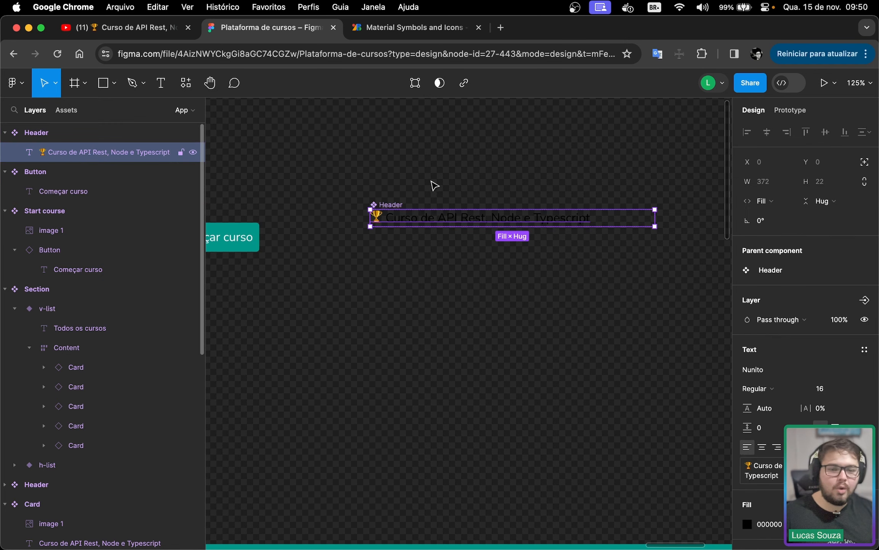
{"action": "scroll", "coordinate": [758, 409], "scroll_direction": "down", "scroll_amount": 3}
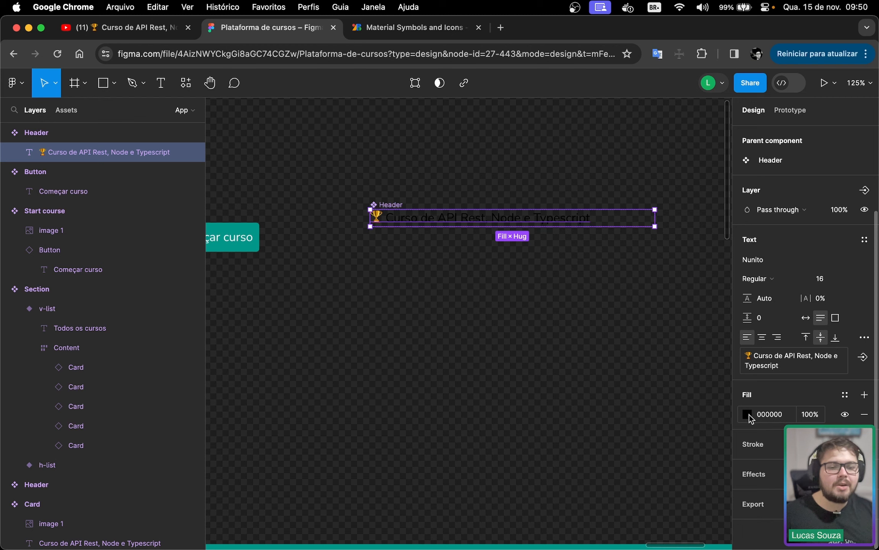
{"action": "left_click", "coordinate": [748, 414]}
{"action": "left_click_drag", "start_coordinate": [586, 338], "coordinate": [581, 231]}
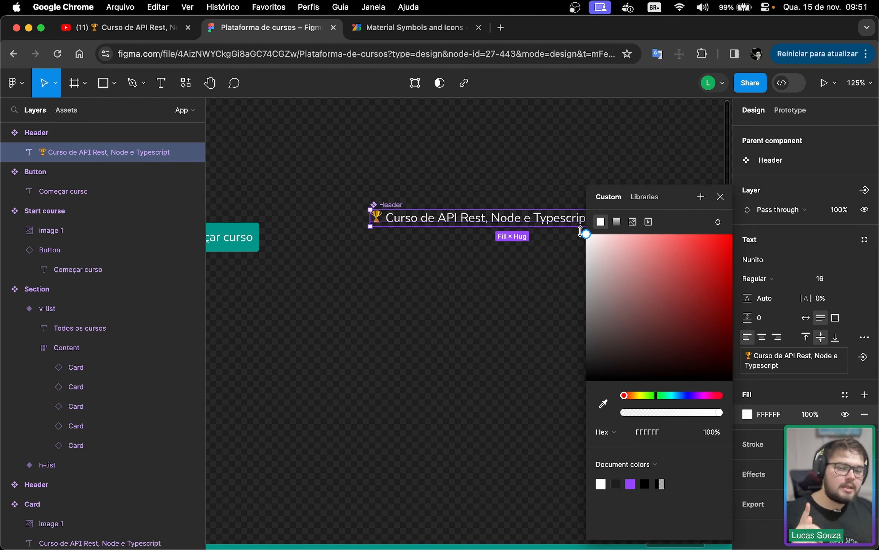
Create a color style named "Background contrast" from the white fill of the title text in the main Header component
{"action": "left_click", "coordinate": [845, 394]}
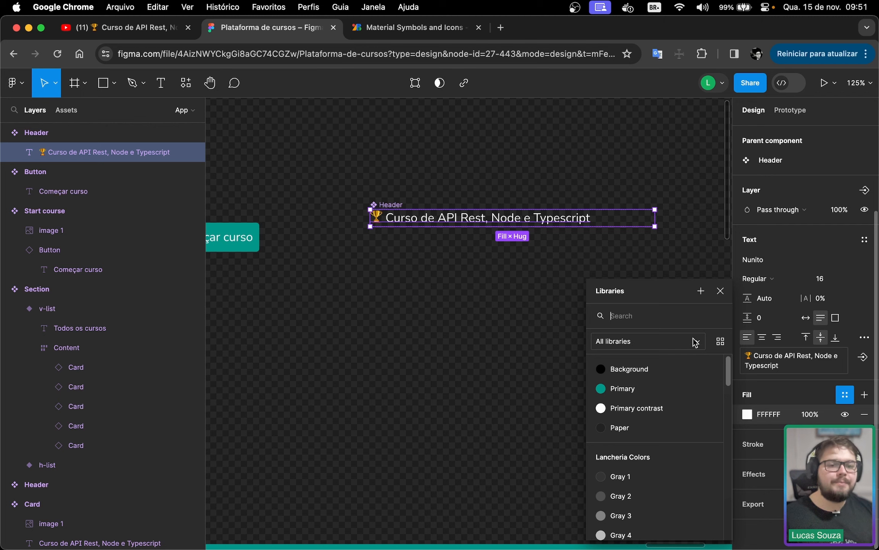
{"action": "left_click", "coordinate": [702, 290]}
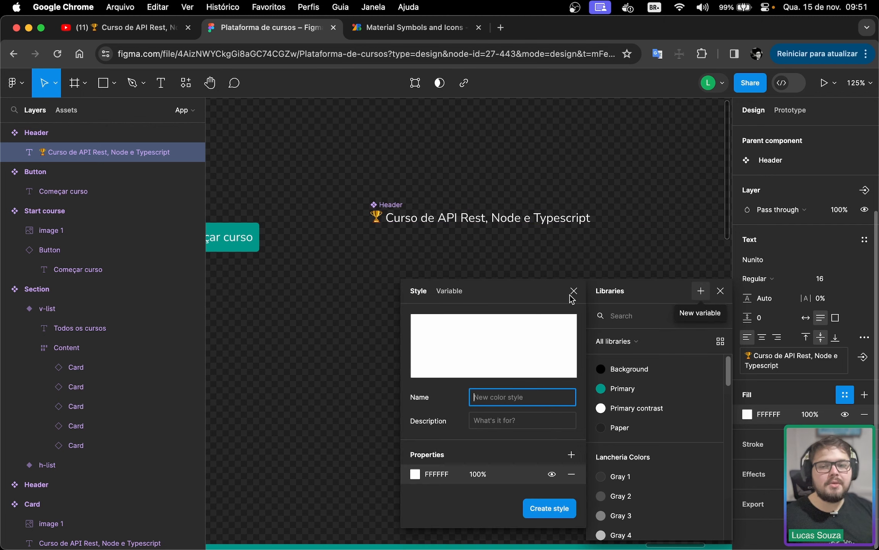
{"action": "type", "text": "Bac"}
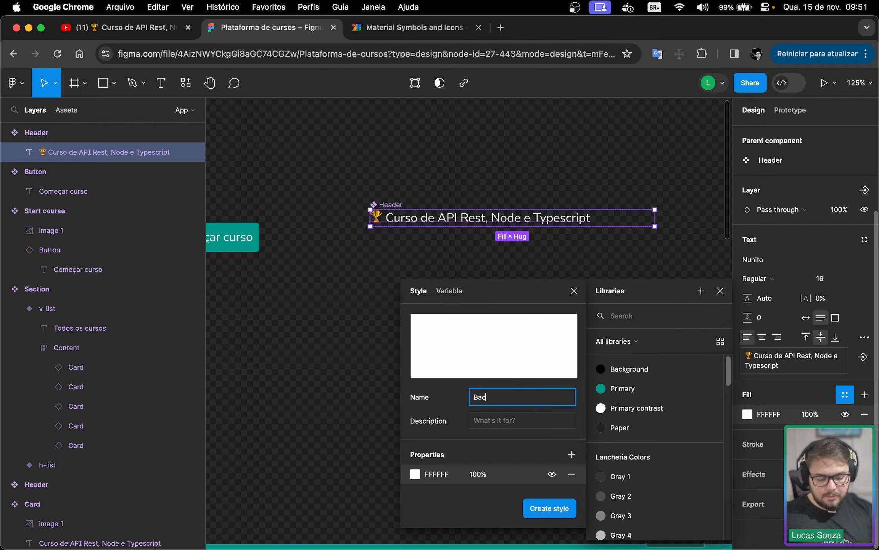
{"action": "type", "text": "kground contrast"}
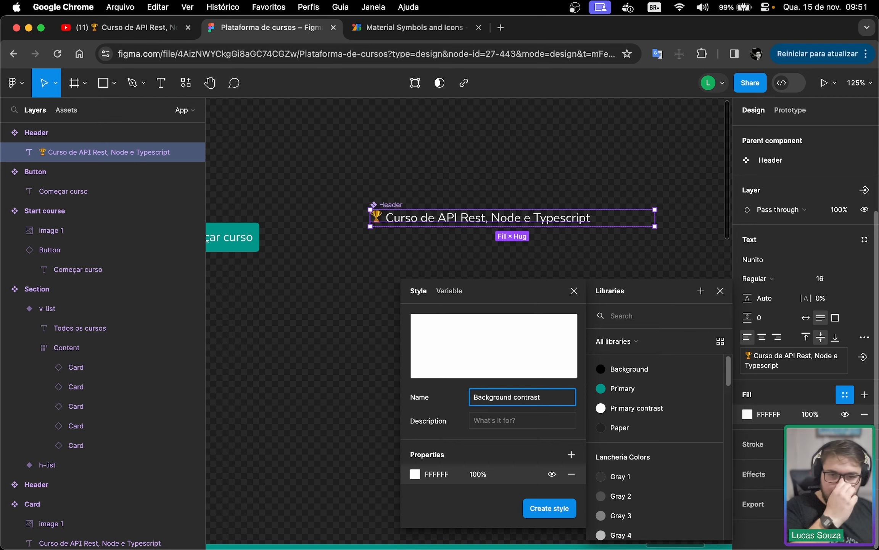
{"action": "key", "text": "Return"}
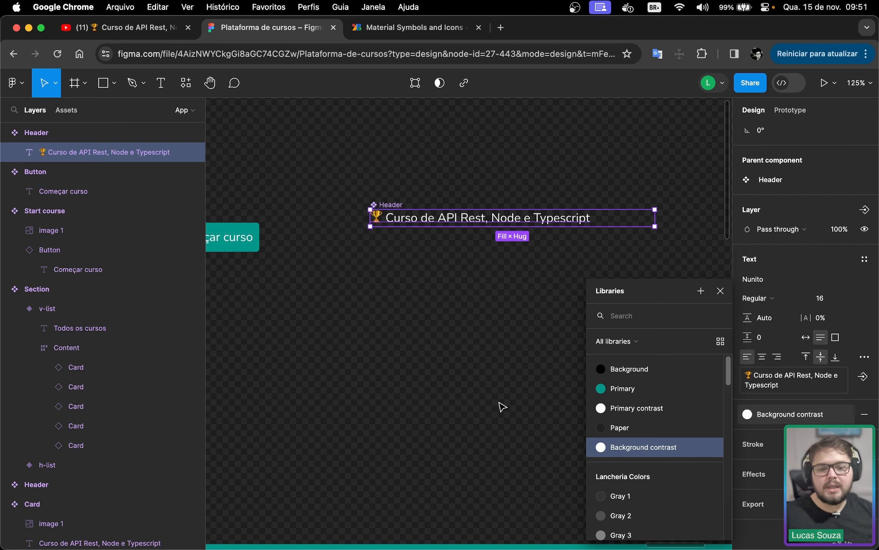
Set the width of the Header instance inside the Content frame of Detalhe de curso to Fill container
{"action": "scroll", "coordinate": [527, 319], "scroll_direction": "down", "scroll_amount": 5}
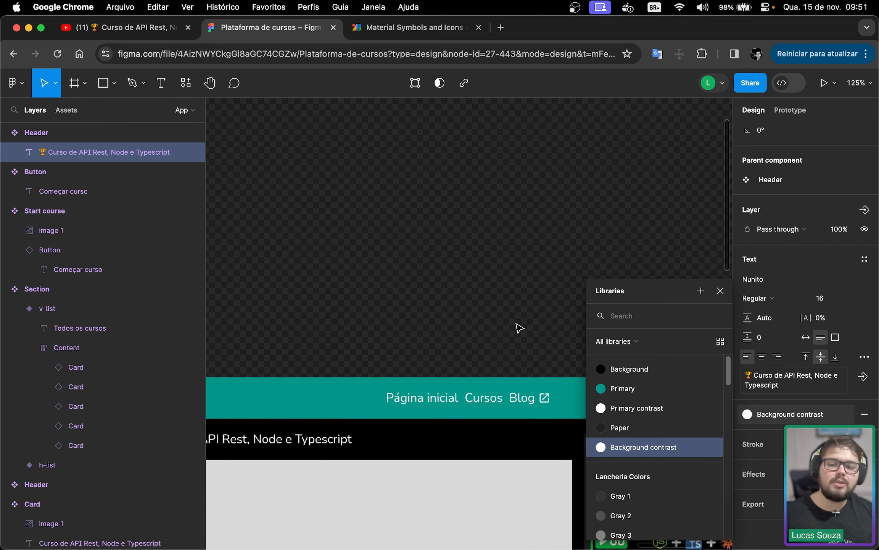
{"action": "scroll", "coordinate": [520, 328], "scroll_direction": "left", "scroll_amount": 3}
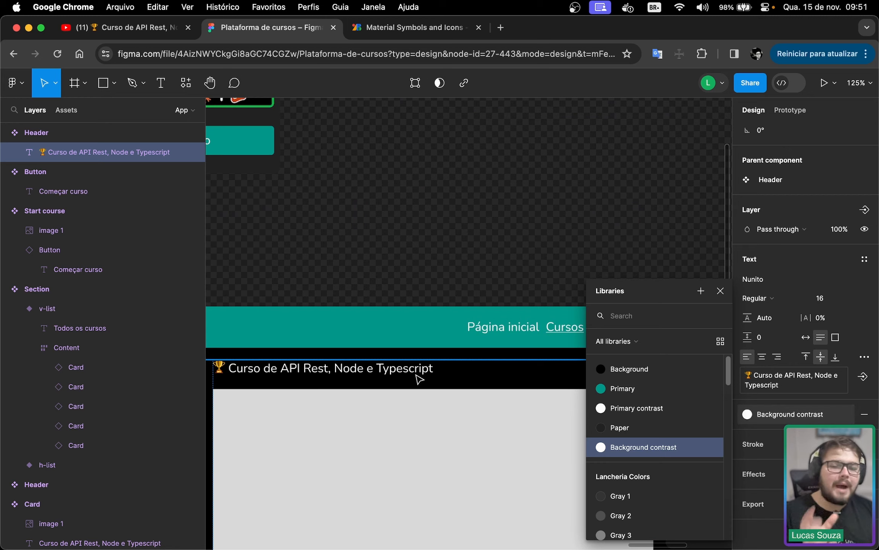
{"action": "left_click", "coordinate": [462, 249]}
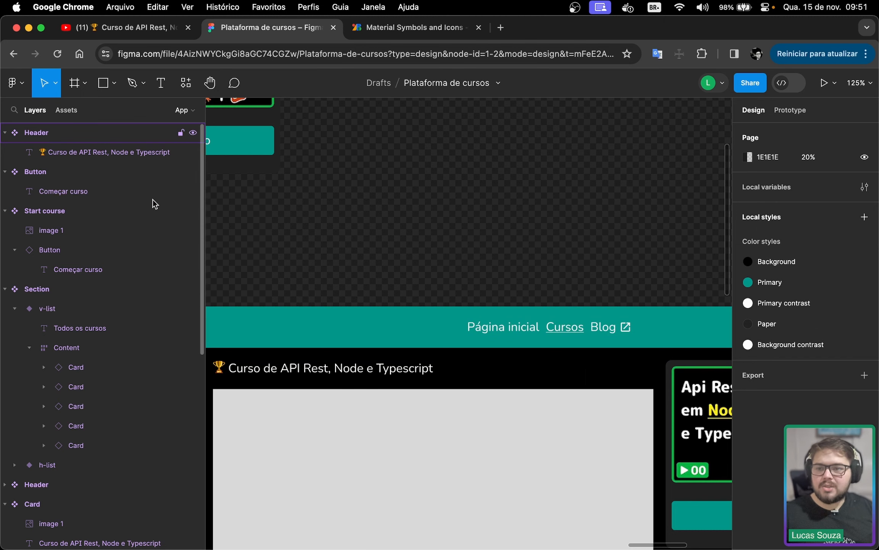
{"action": "left_click", "coordinate": [287, 373]}
{"action": "scroll", "coordinate": [325, 263], "scroll_direction": "down", "scroll_amount": 2}
{"action": "scroll", "coordinate": [325, 263], "scroll_direction": "left", "scroll_amount": 2}
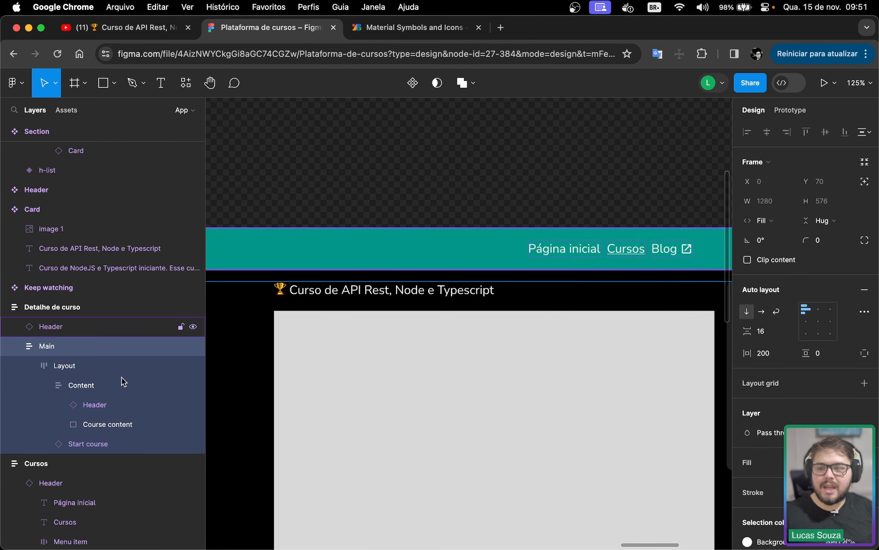
{"action": "left_click", "coordinate": [94, 407]}
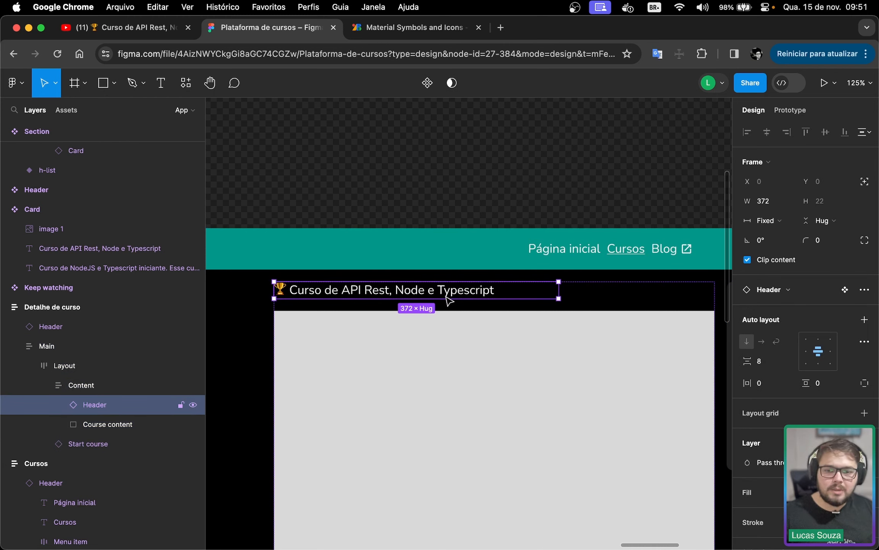
{"action": "left_click", "coordinate": [775, 221]}
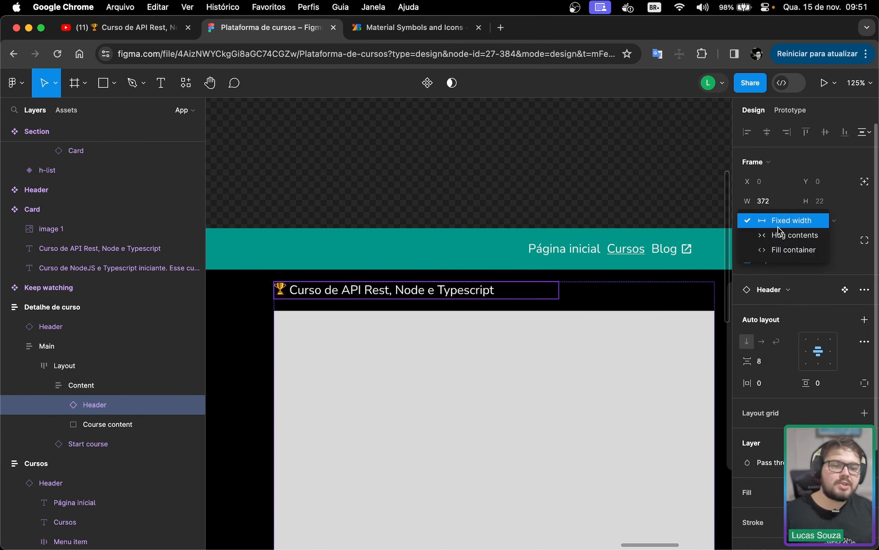
{"action": "left_click", "coordinate": [779, 248]}
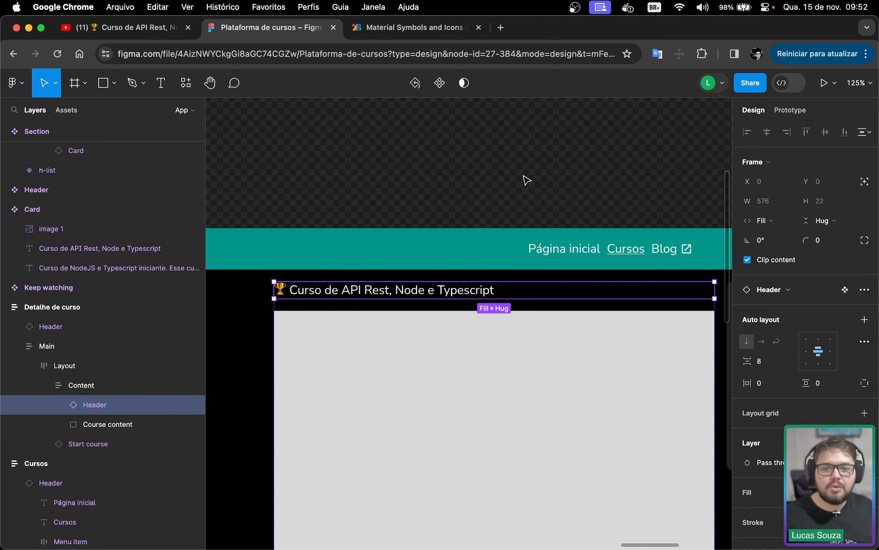
Set the width of the main Header component to Hug contents
{"action": "left_click_drag", "start_coordinate": [522, 178], "coordinate": [406, 474]}
{"action": "scroll", "coordinate": [428, 439], "scroll_direction": "up", "scroll_amount": 3}
{"action": "scroll", "coordinate": [427, 439], "scroll_direction": "right", "scroll_amount": 3}
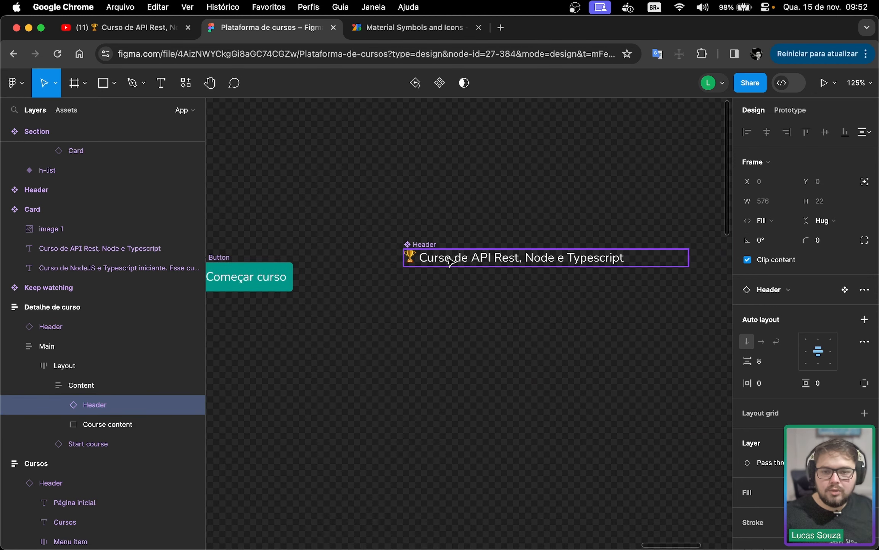
{"action": "left_click", "coordinate": [450, 260]}
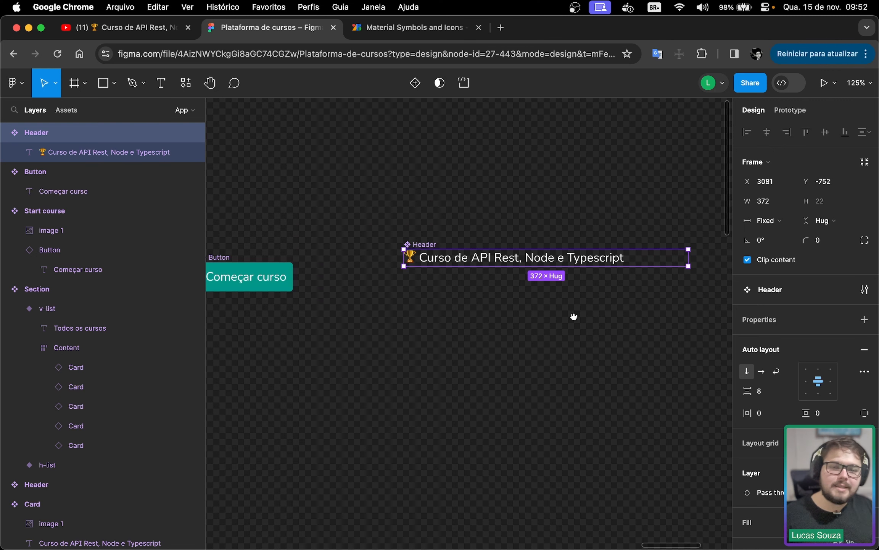
{"action": "left_click_drag", "start_coordinate": [574, 317], "coordinate": [429, 314]}
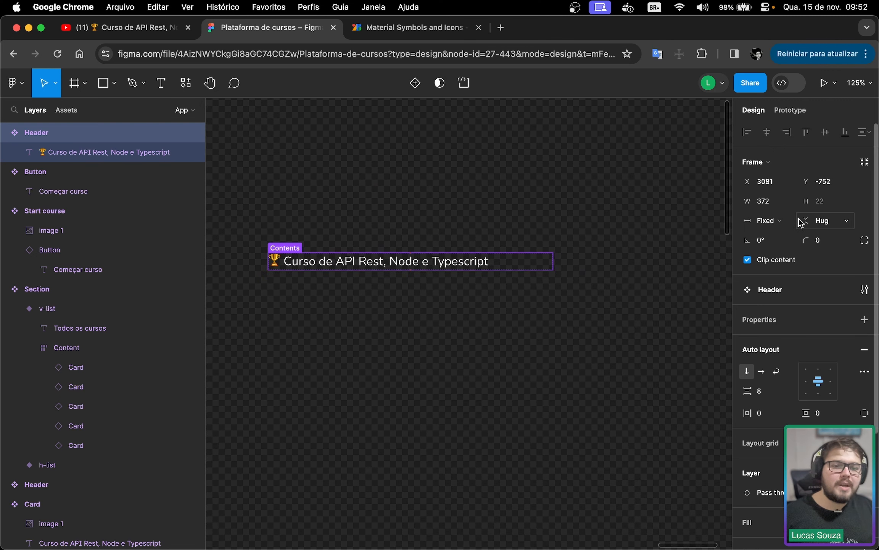
{"action": "left_click", "coordinate": [780, 227]}
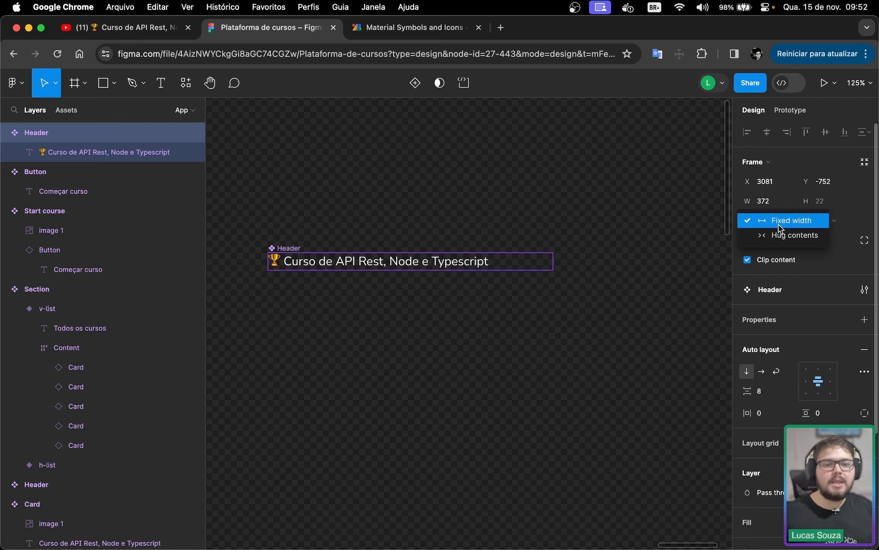
{"action": "left_click", "coordinate": [779, 235]}
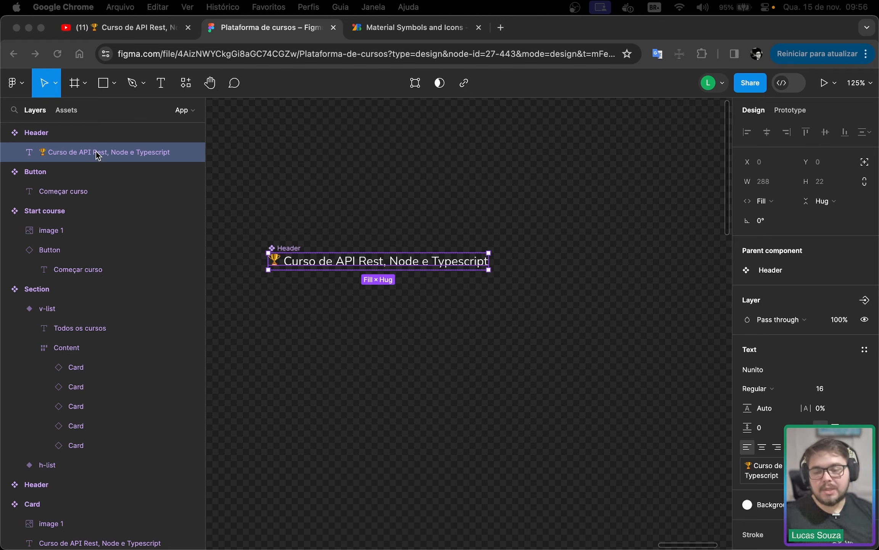
Duplicate the course title text inside the main Header component and select the lower copy
{"action": "key", "text": "super+d"}
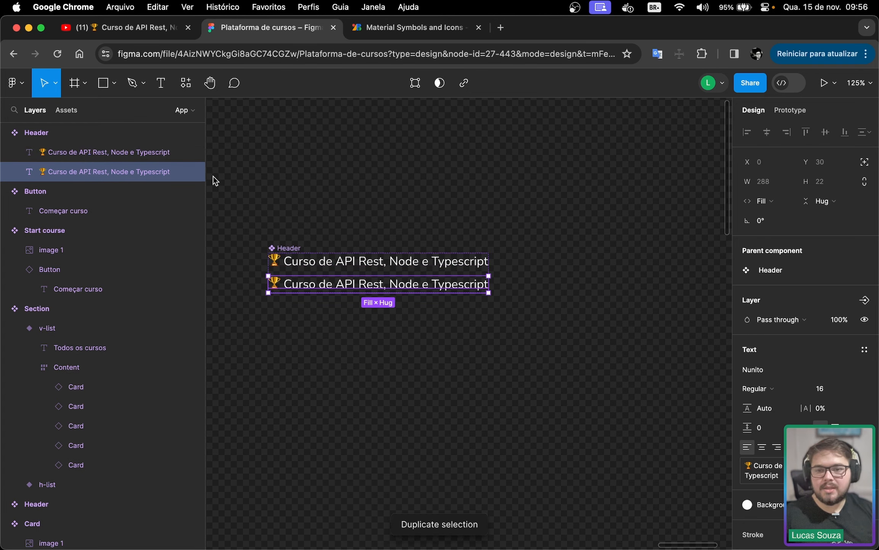
{"action": "left_click", "coordinate": [334, 267]}
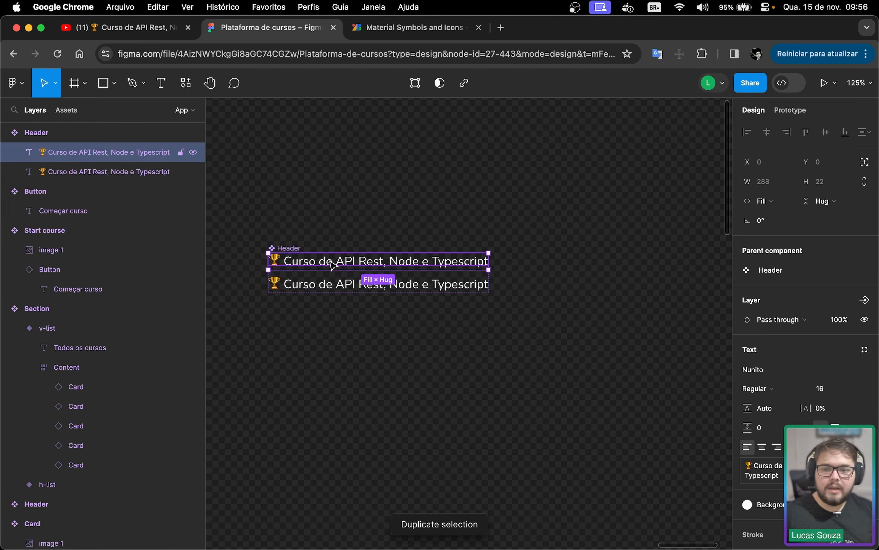
{"action": "left_click", "coordinate": [326, 286]}
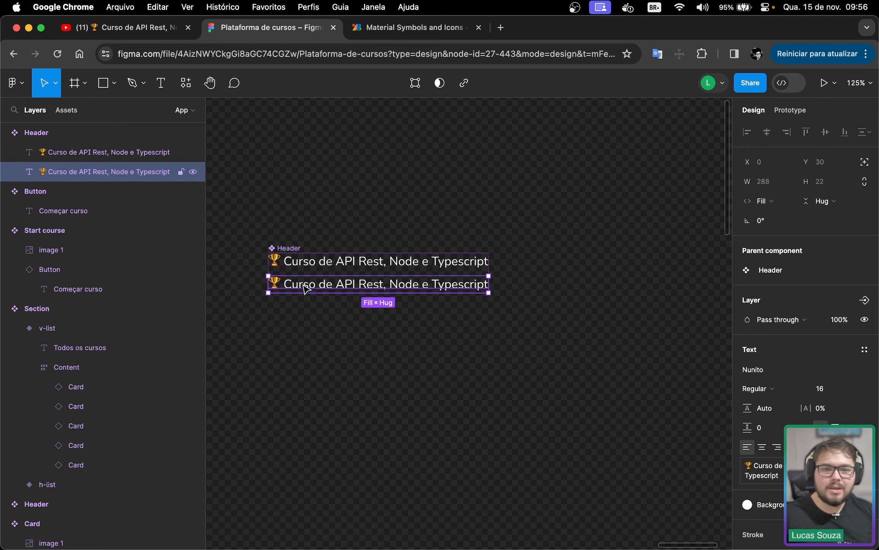
Switch to the YouTube playlist page and copy the full course description, including the #CODARSE hashtag
{"action": "left_click", "coordinate": [87, 30]}
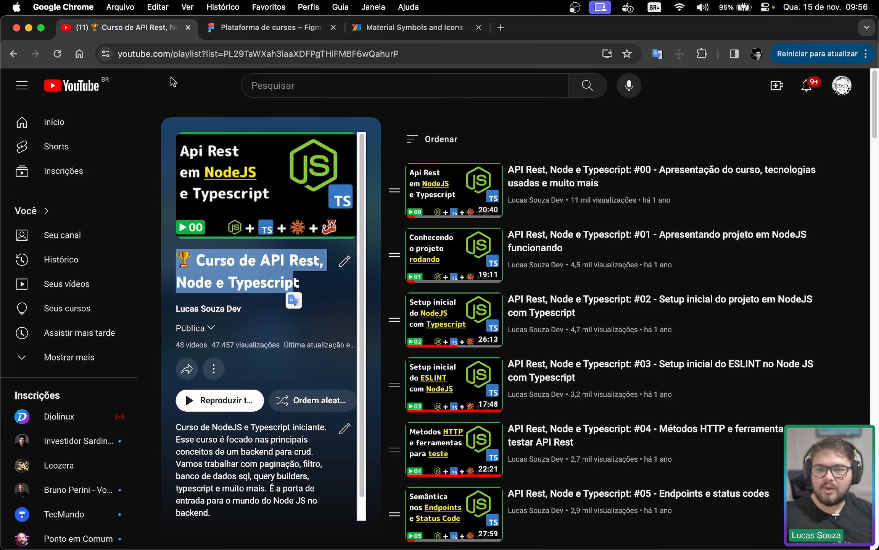
{"action": "scroll", "coordinate": [234, 349], "scroll_direction": "down", "scroll_amount": 1}
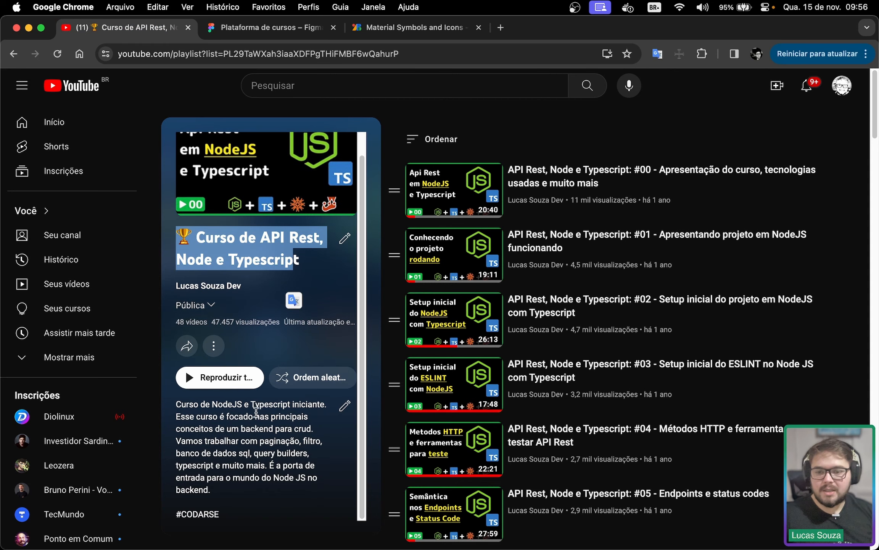
{"action": "left_click", "coordinate": [226, 434]}
{"action": "left_click_drag", "start_coordinate": [217, 495], "coordinate": [207, 462]}
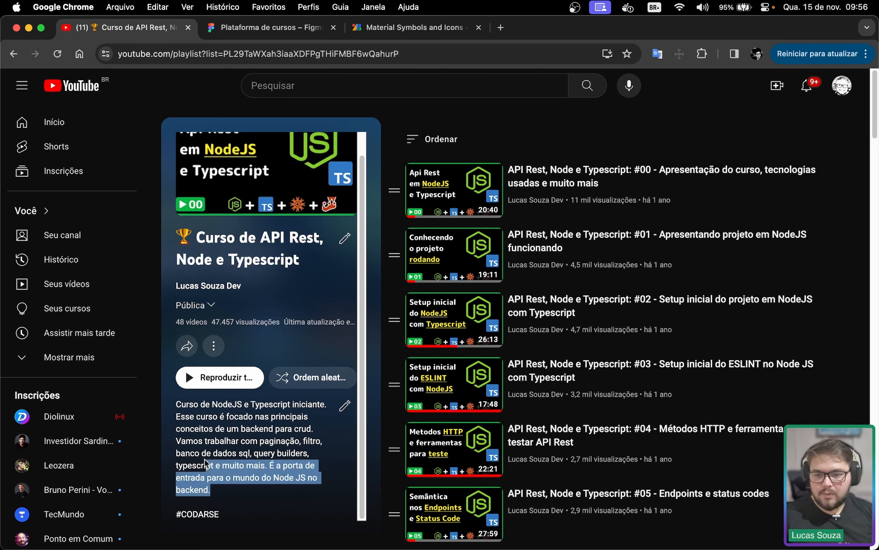
{"action": "left_click_drag", "start_coordinate": [225, 516], "coordinate": [180, 406]}
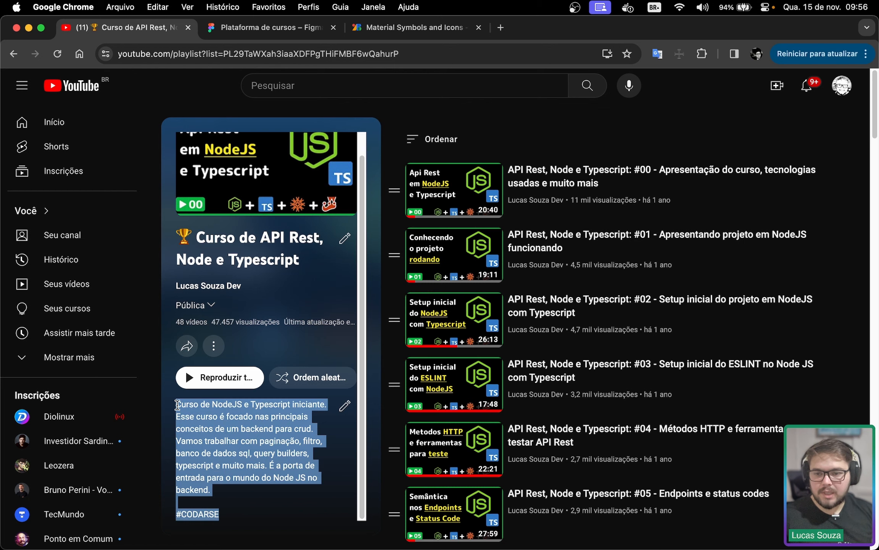
Return to the Figma file and replace the duplicated title text in the Header component with the copied course description
{"action": "left_click", "coordinate": [270, 27]}
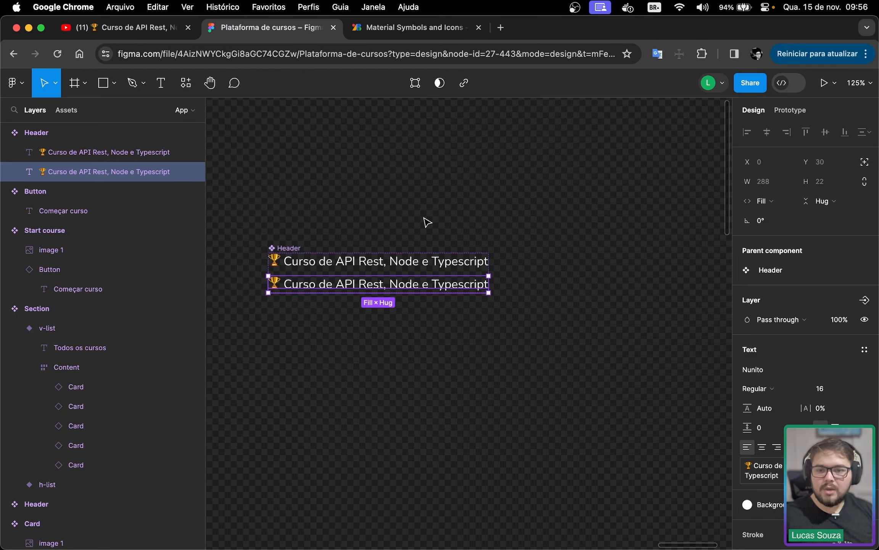
{"action": "key", "text": "Return"}
{"action": "key", "text": "super+v"}
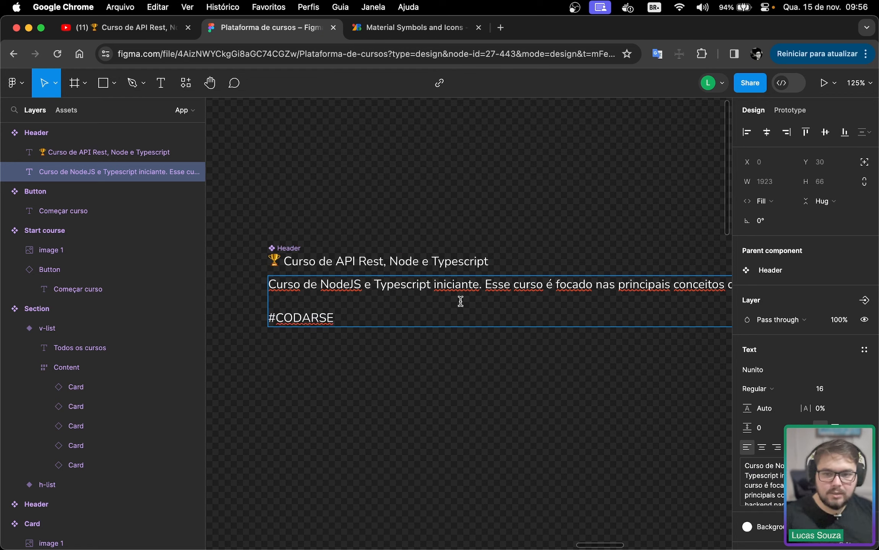
{"action": "left_click", "coordinate": [527, 230]}
Narrow the main Header component to a fixed width of about 682 so the description wraps over several lines
{"action": "scroll", "coordinate": [526, 232], "scroll_direction": "down", "scroll_amount": 5}
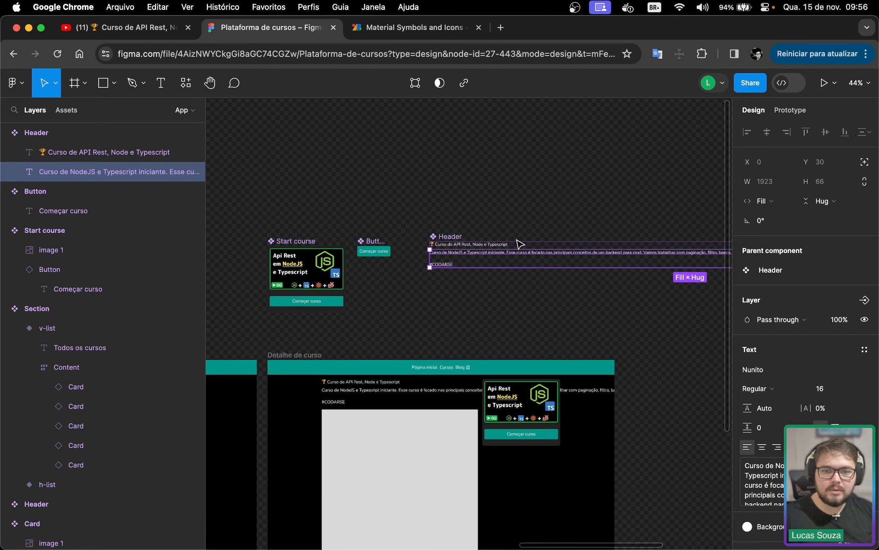
{"action": "left_click_drag", "start_coordinate": [547, 275], "coordinate": [387, 265]}
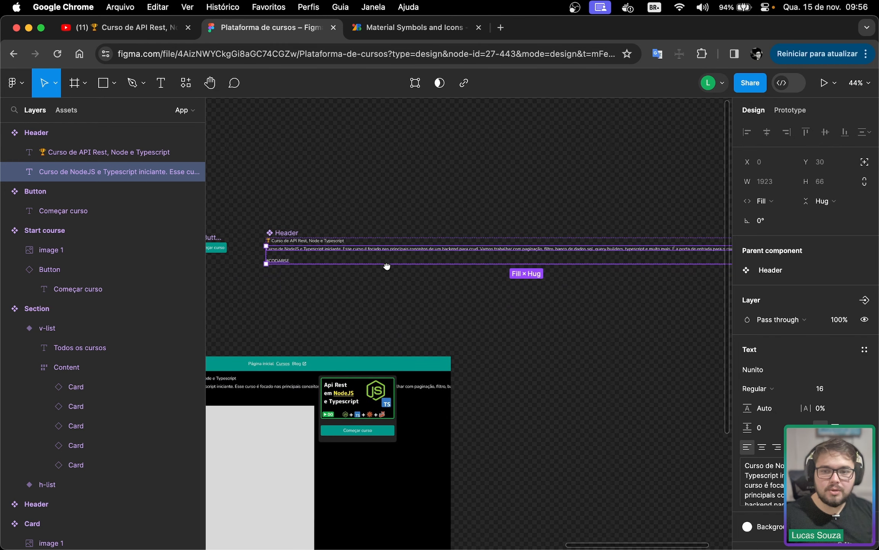
{"action": "mouse_move", "coordinate": [457, 301]}
{"action": "left_mouse_down"}
{"action": "mouse_move", "coordinate": [555, 280]}
{"action": "mouse_move", "coordinate": [469, 304]}
{"action": "left_mouse_up"}
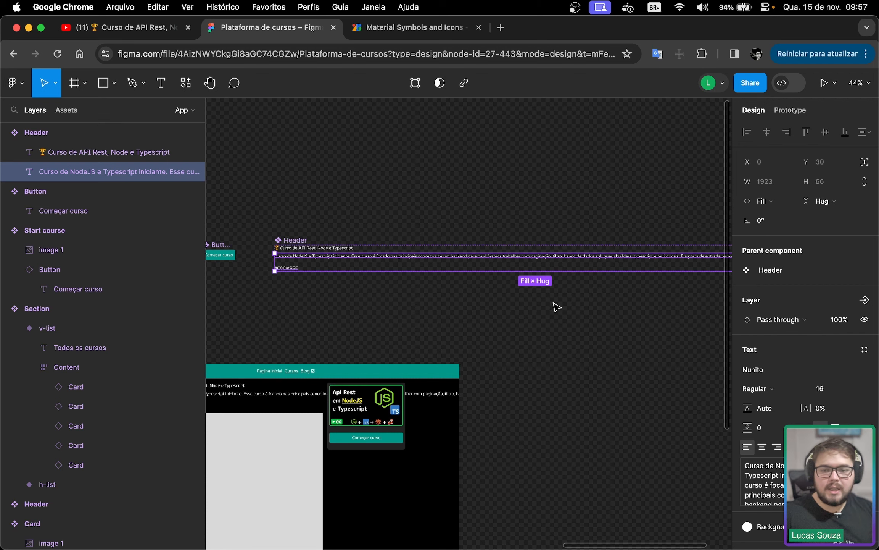
{"action": "scroll", "coordinate": [557, 304], "scroll_direction": "right", "scroll_amount": 2}
{"action": "left_click", "coordinate": [75, 133]}
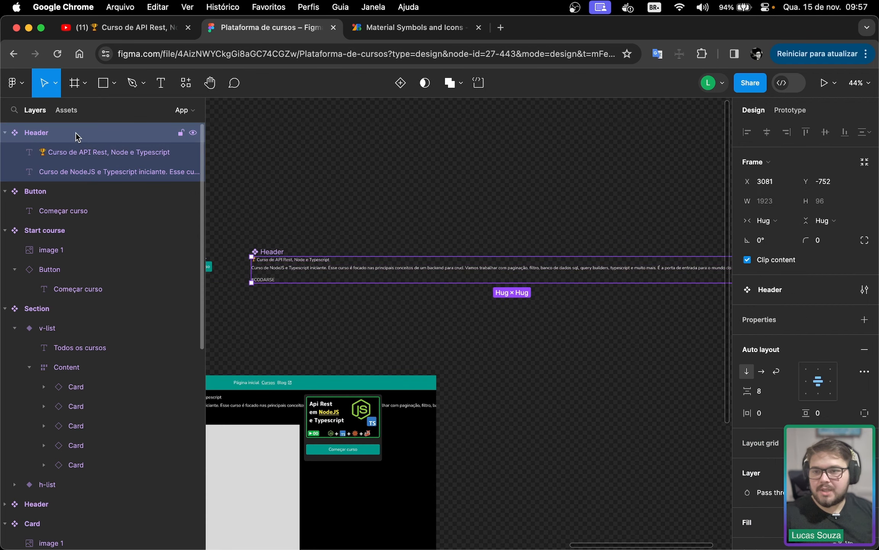
{"action": "scroll", "coordinate": [563, 304], "scroll_direction": "right", "scroll_amount": 5}
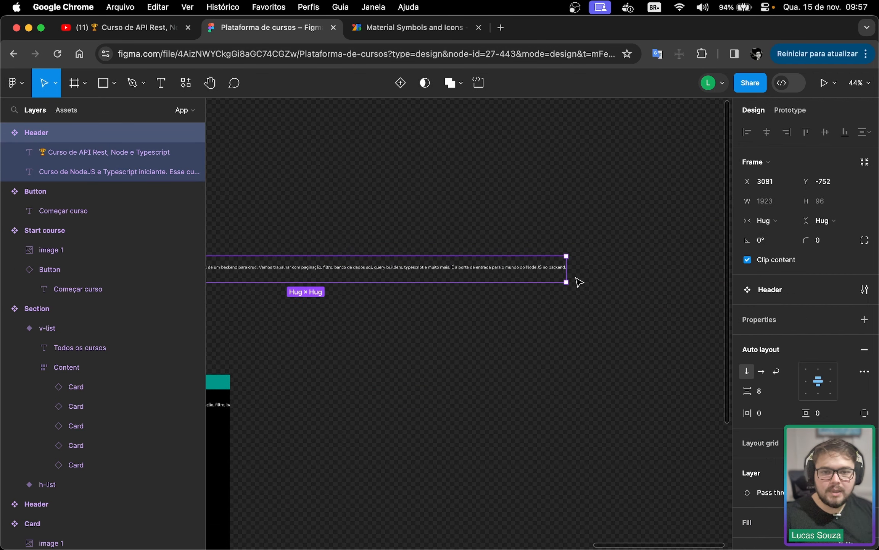
{"action": "left_click_drag", "start_coordinate": [533, 270], "coordinate": [663, 323]}
{"action": "scroll", "coordinate": [481, 273], "scroll_direction": "up", "scroll_amount": 5}
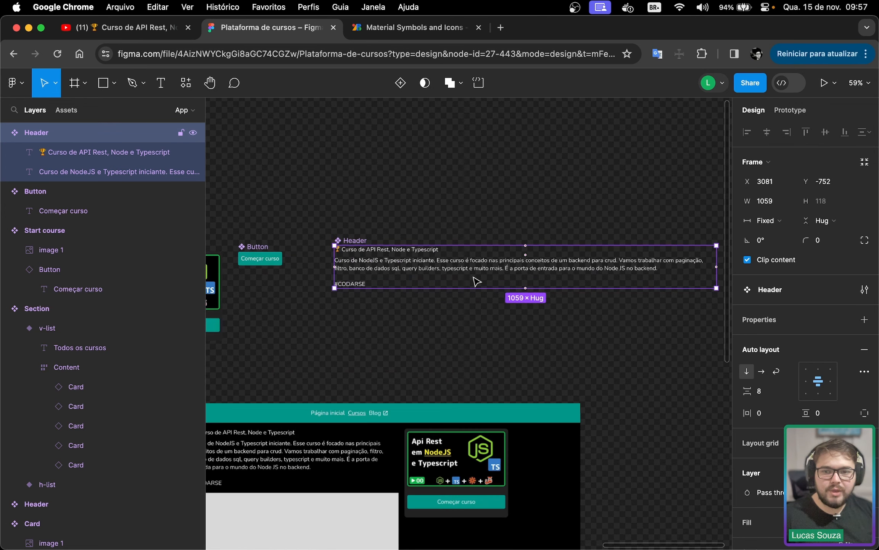
{"action": "scroll", "coordinate": [611, 323], "scroll_direction": "right", "scroll_amount": 3}
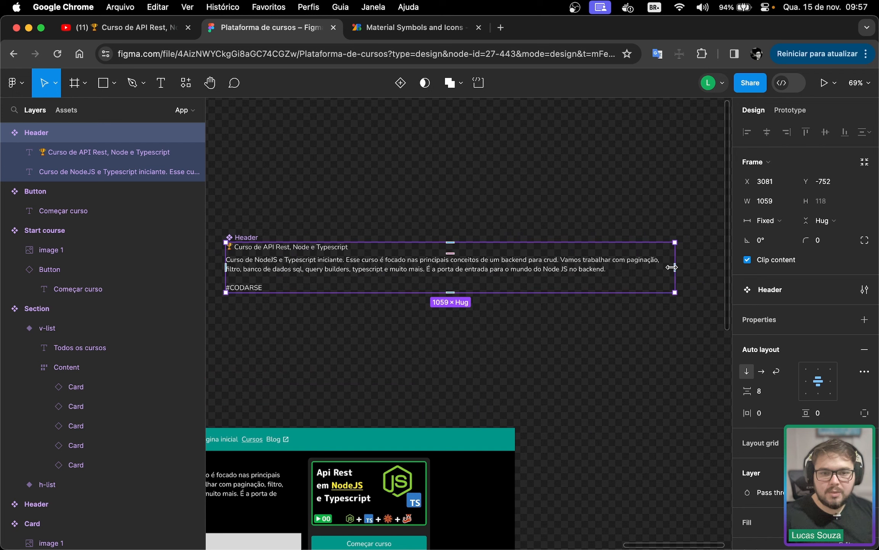
{"action": "left_click_drag", "start_coordinate": [673, 267], "coordinate": [513, 264]}
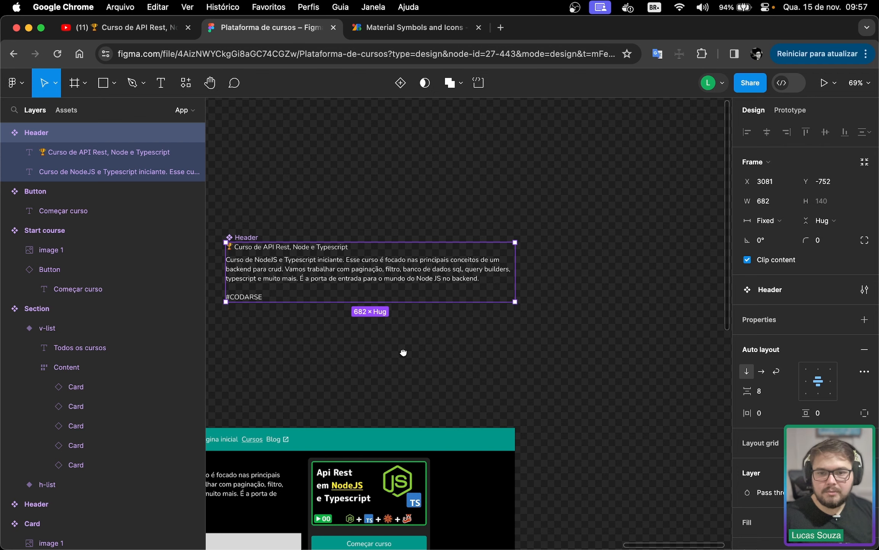
{"action": "left_click_drag", "start_coordinate": [404, 352], "coordinate": [529, 349]}
{"action": "scroll", "coordinate": [411, 276], "scroll_direction": "up", "scroll_amount": 3}
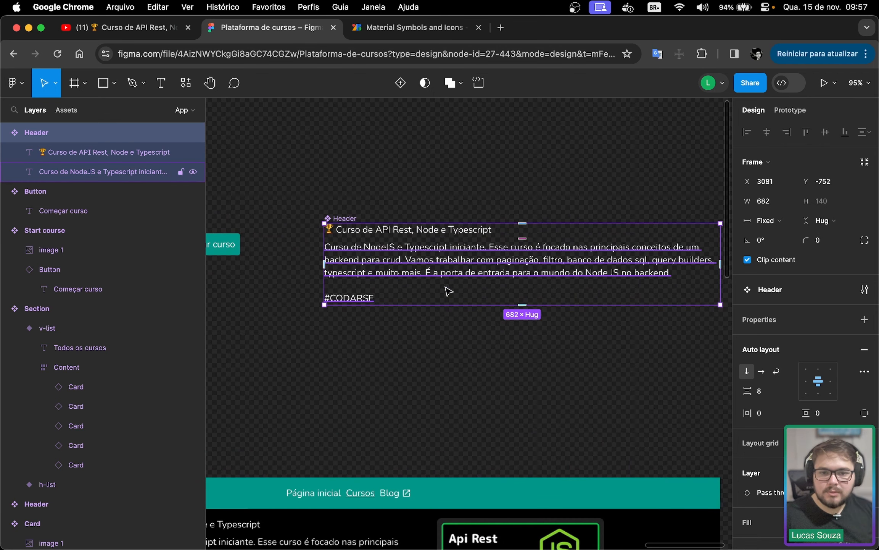
Set the font weight of the course title text in the main Header component to ExtraBold
{"action": "scroll", "coordinate": [485, 337], "scroll_direction": "right", "scroll_amount": 3}
{"action": "scroll", "coordinate": [448, 354], "scroll_direction": "left", "scroll_amount": 1}
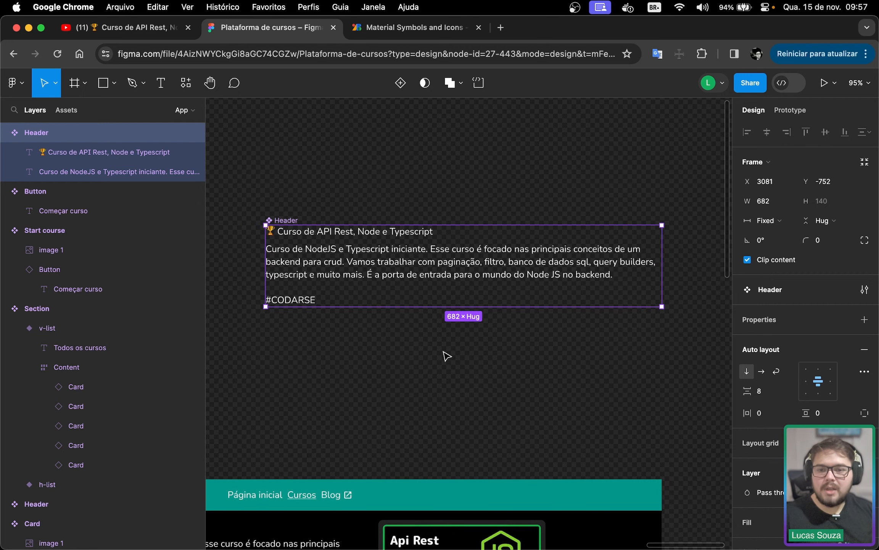
{"action": "scroll", "coordinate": [301, 226], "scroll_direction": "left", "scroll_amount": 4}
{"action": "scroll", "coordinate": [386, 238], "scroll_direction": "right", "scroll_amount": 3}
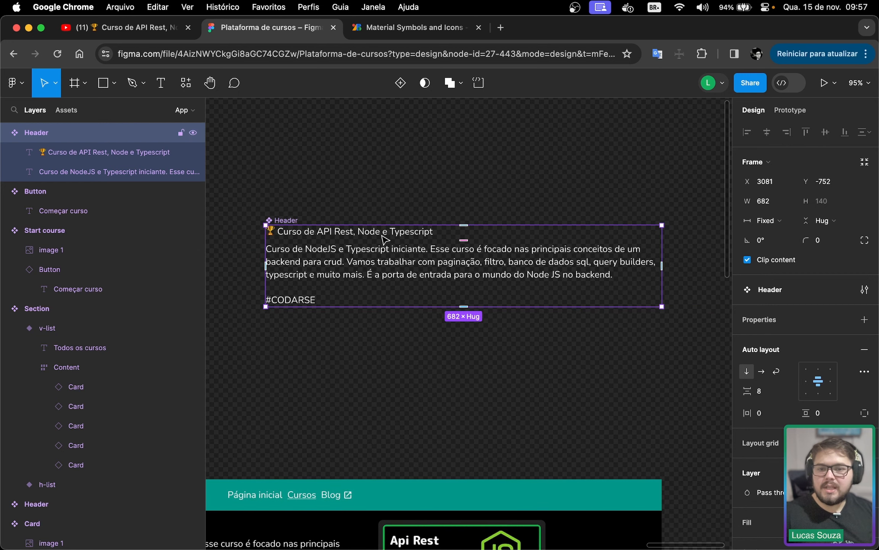
{"action": "scroll", "coordinate": [380, 252], "scroll_direction": "up", "scroll_amount": 2}
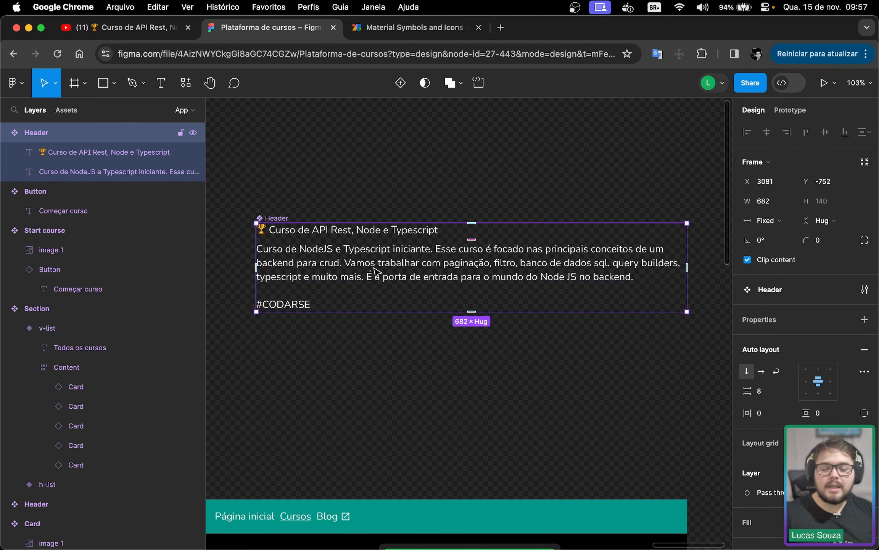
{"action": "double_click", "coordinate": [338, 233]}
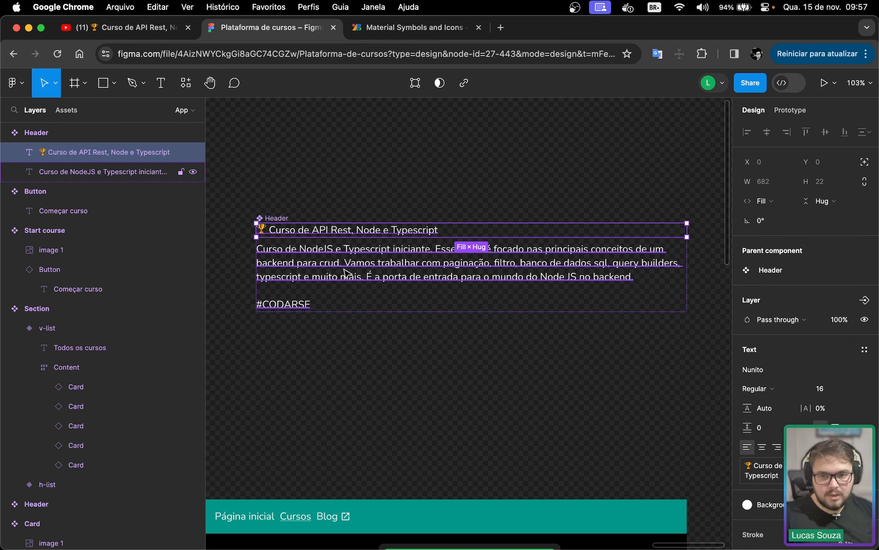
{"action": "left_click", "coordinate": [350, 271]}
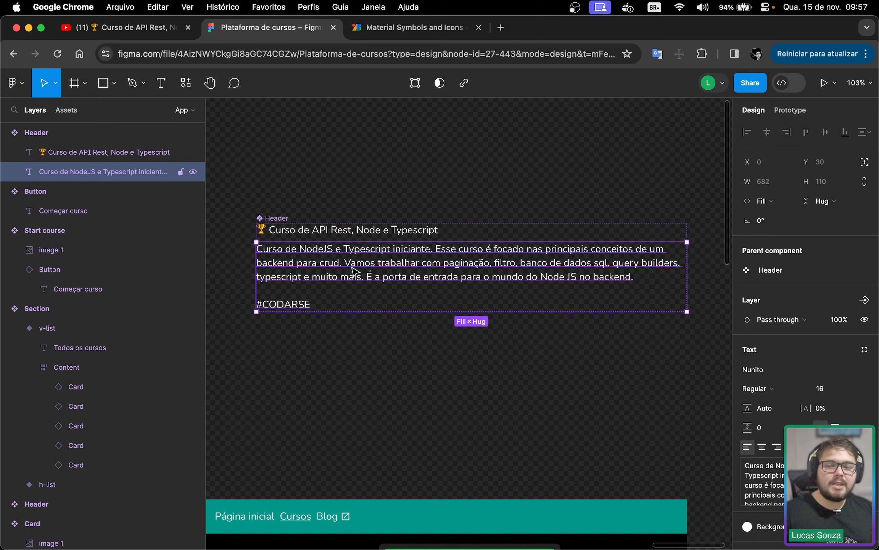
{"action": "left_click", "coordinate": [366, 232]}
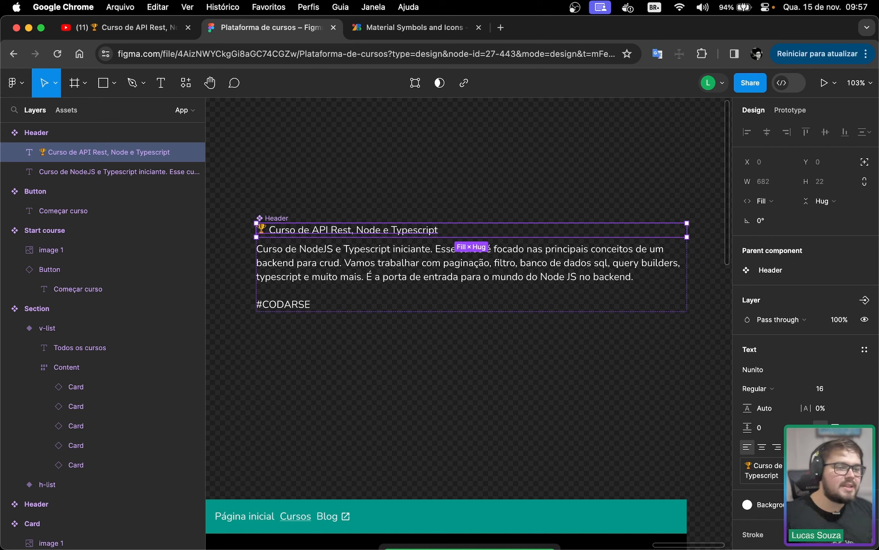
{"action": "left_click", "coordinate": [771, 389]}
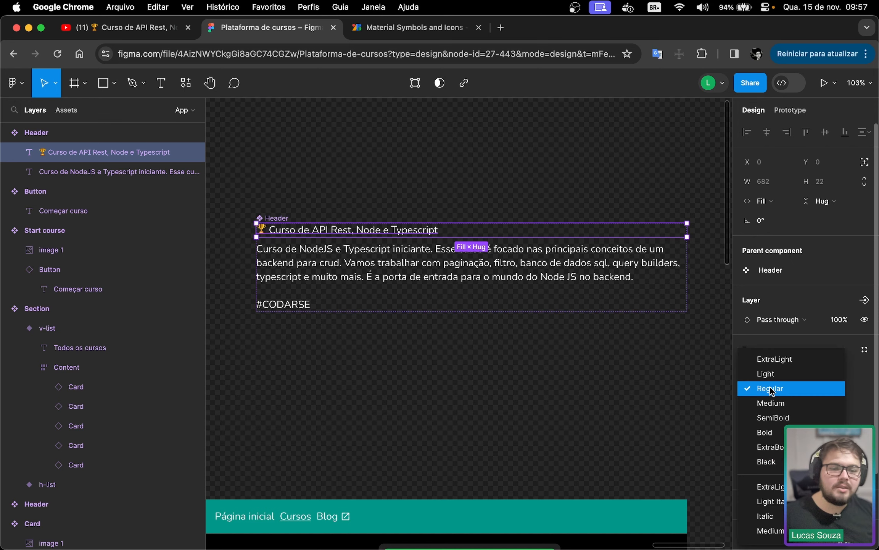
{"action": "left_click", "coordinate": [781, 445]}
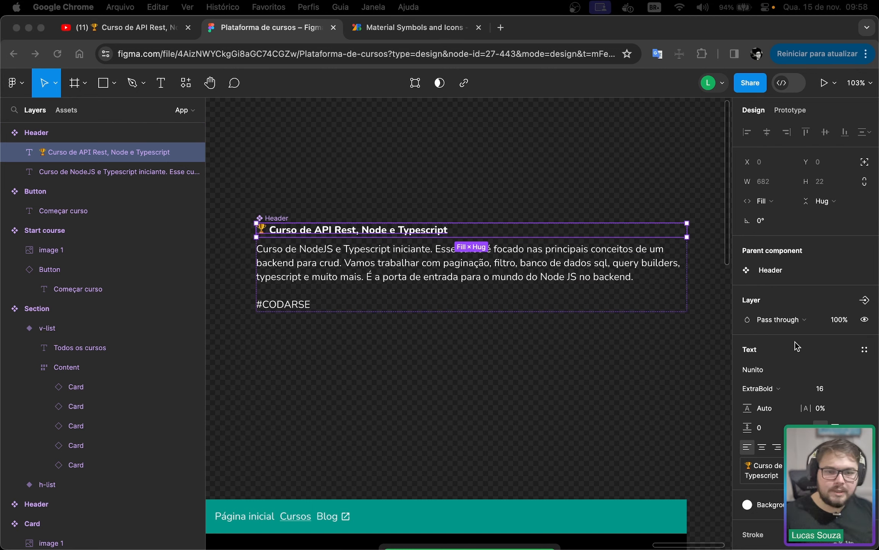
Set the font size of the course title in the main Header component to 20 and deselect it
{"action": "left_click", "coordinate": [839, 387]}
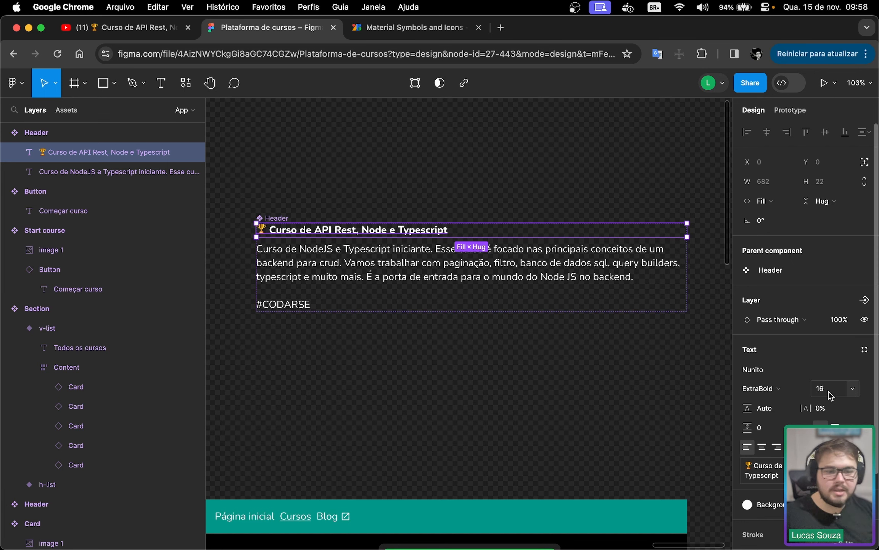
{"action": "left_click", "coordinate": [833, 395]}
{"action": "type", "text": "20"}
{"action": "key", "text": "Return"}
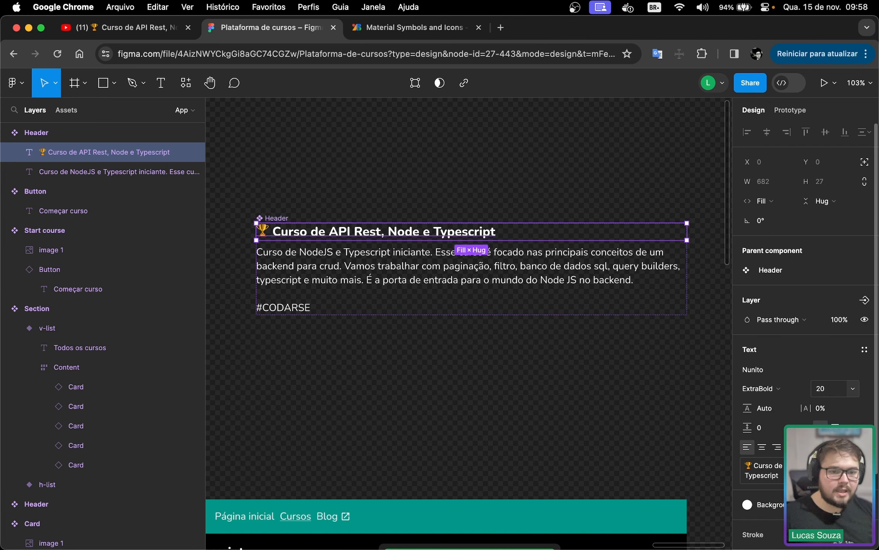
{"action": "left_click", "coordinate": [485, 398]}
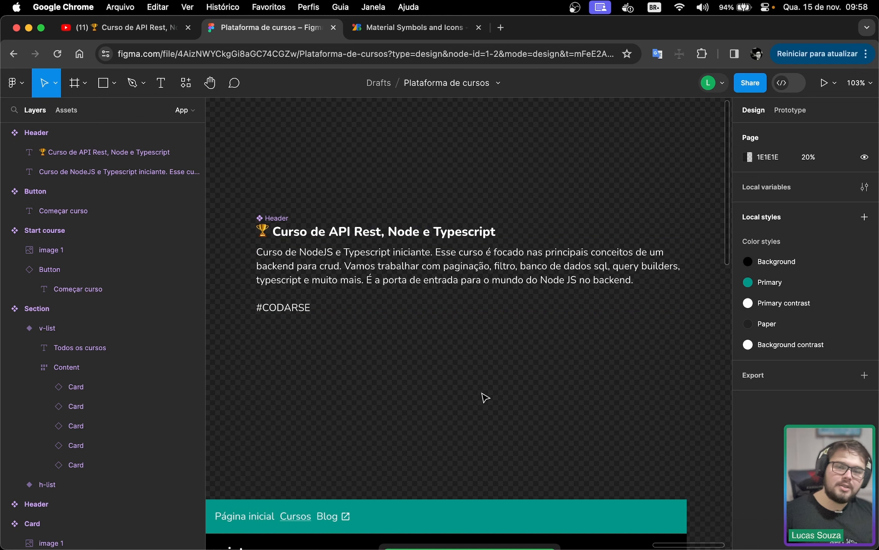
Compare the main Header component with its instance on the Detalhe de curso page
{"action": "left_click_drag", "start_coordinate": [564, 349], "coordinate": [519, 359]}
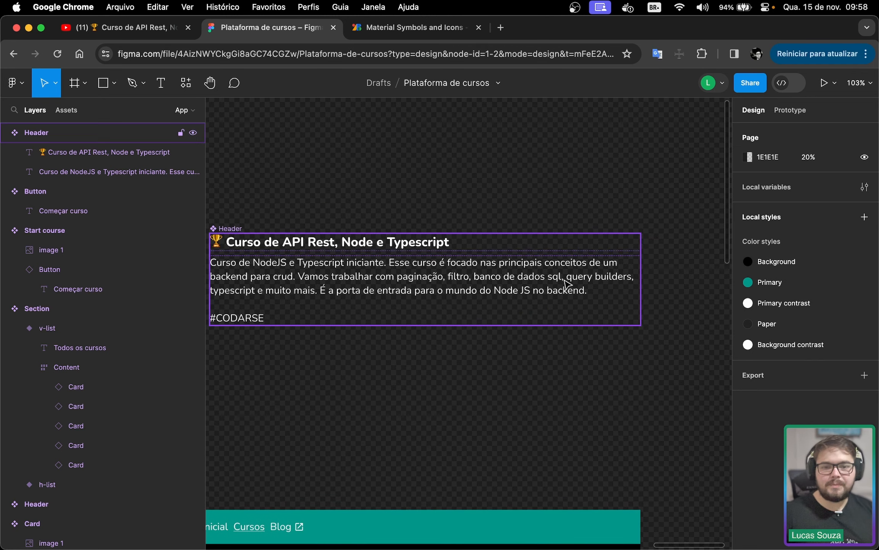
{"action": "scroll", "coordinate": [328, 260], "scroll_direction": "down", "scroll_amount": 3}
{"action": "scroll", "coordinate": [329, 260], "scroll_direction": "left", "scroll_amount": 3}
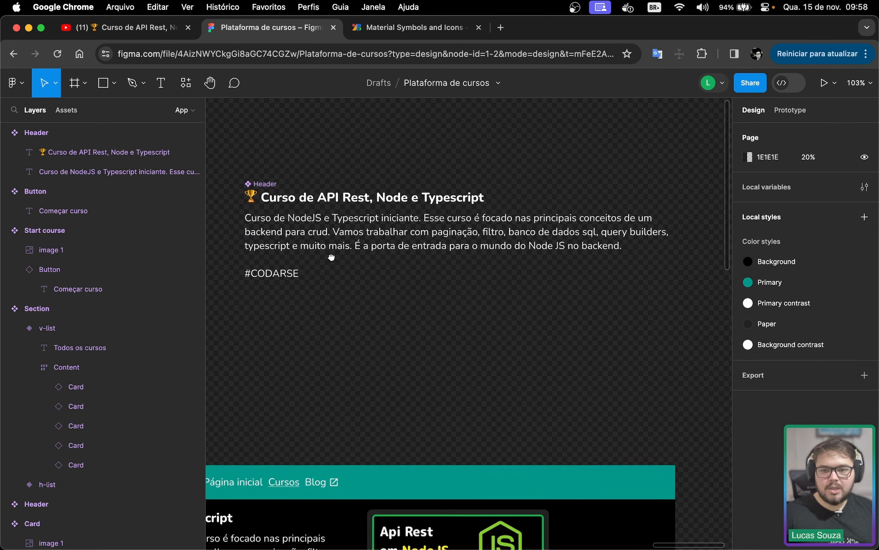
{"action": "scroll", "coordinate": [346, 267], "scroll_direction": "down", "scroll_amount": 6}
{"action": "scroll", "coordinate": [461, 196], "scroll_direction": "left", "scroll_amount": 9}
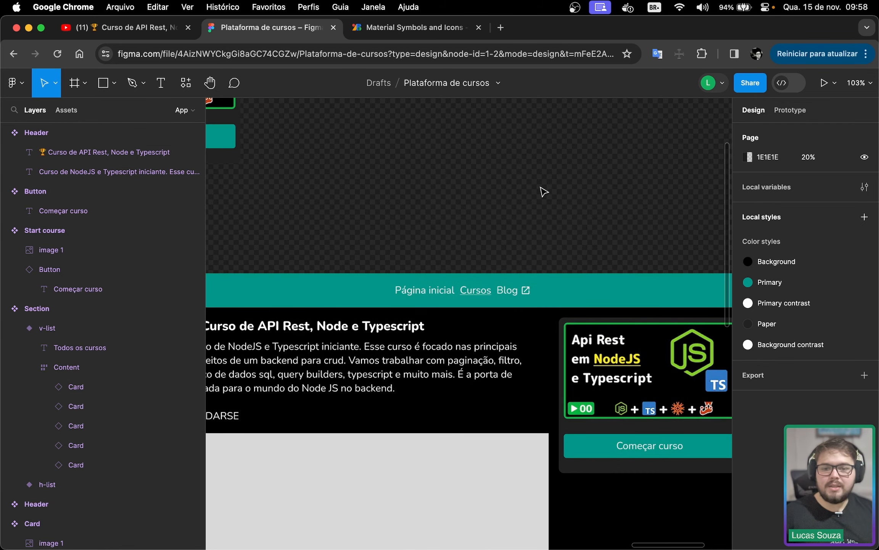
{"action": "left_click_drag", "start_coordinate": [614, 177], "coordinate": [493, 235]}
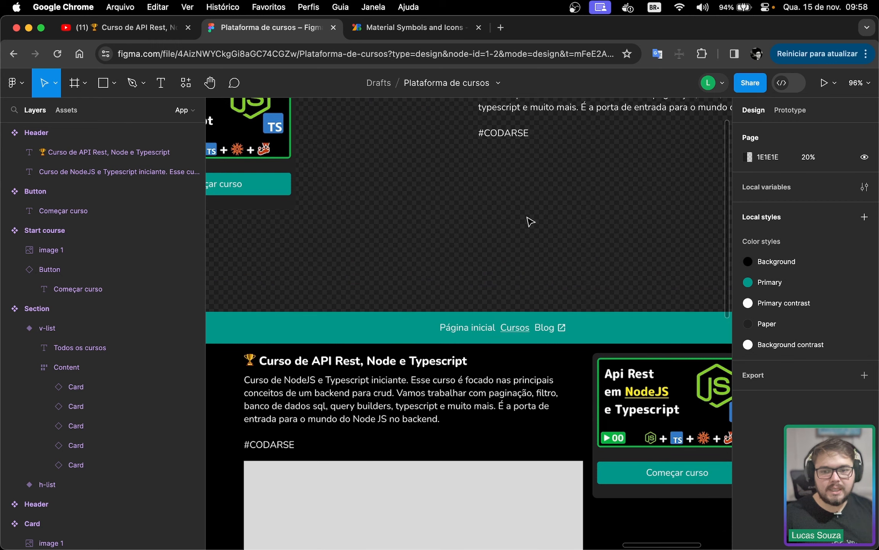
{"action": "scroll", "coordinate": [487, 232], "scroll_direction": "down", "scroll_amount": 3}
{"action": "scroll", "coordinate": [485, 230], "scroll_direction": "down", "scroll_amount": 1}
{"action": "left_click_drag", "start_coordinate": [580, 215], "coordinate": [505, 277]}
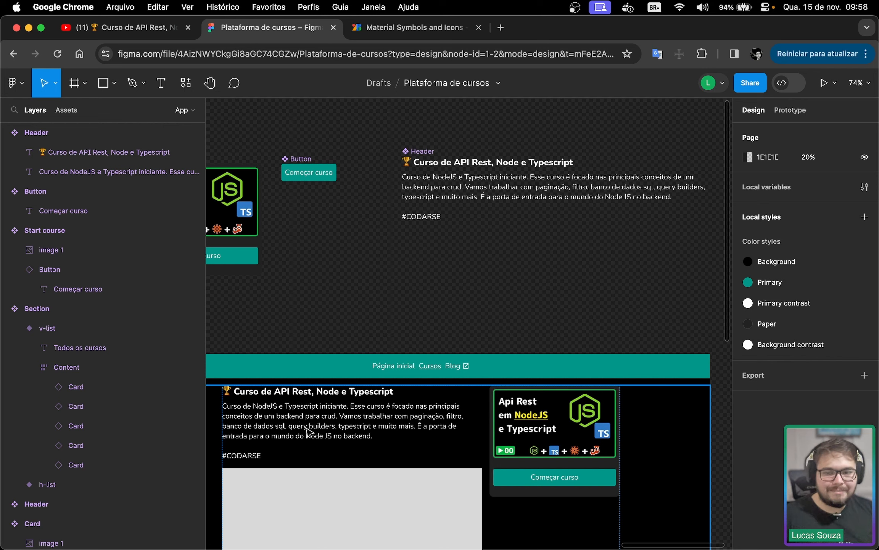
Try narrowing the main Header component to a width of about 597, and widen it back to 682
{"action": "left_click", "coordinate": [479, 192]}
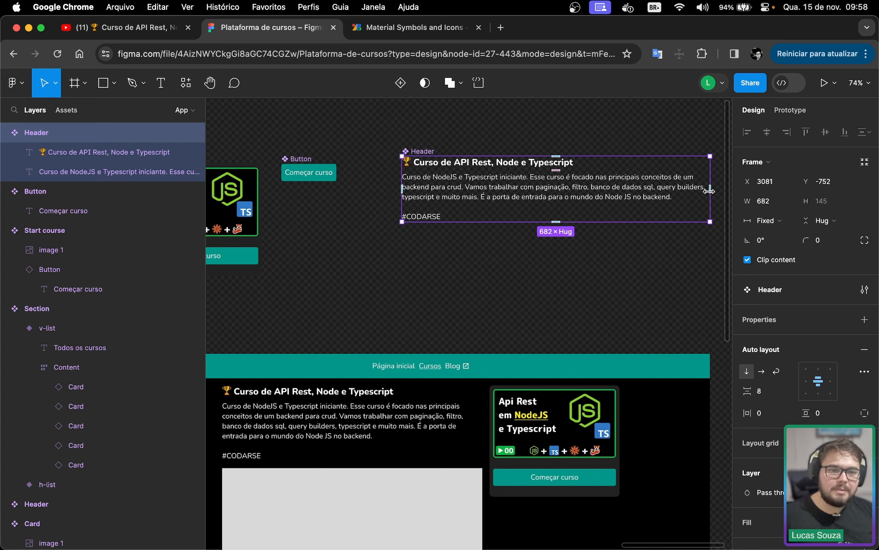
{"action": "left_click_drag", "start_coordinate": [710, 190], "coordinate": [676, 196]}
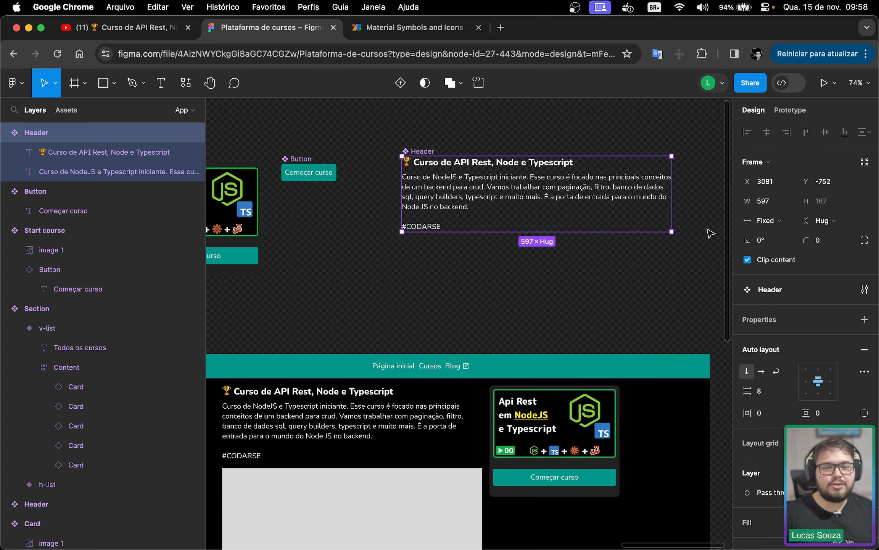
{"action": "left_click_drag", "start_coordinate": [673, 193], "coordinate": [711, 194]}
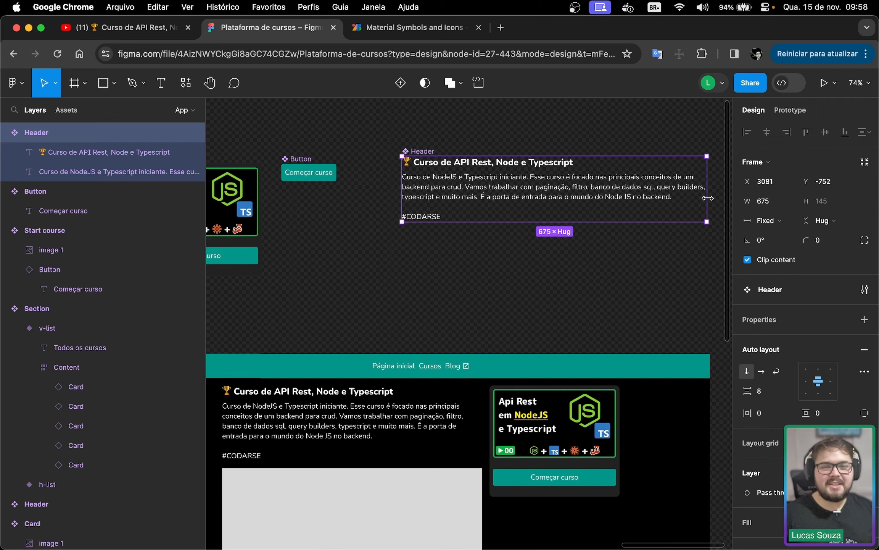
Set the horizontal sizing of the Header instance in the Detalhe de curso page's Content frame to Fill container
{"action": "scroll", "coordinate": [412, 334], "scroll_direction": "down", "scroll_amount": 3}
{"action": "scroll", "coordinate": [376, 365], "scroll_direction": "up", "scroll_amount": 5}
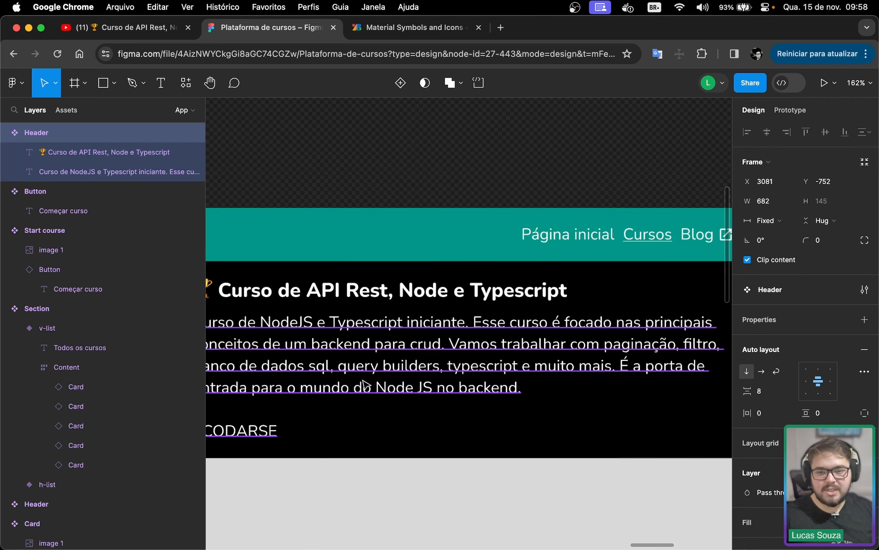
{"action": "left_click", "coordinate": [376, 362]}
{"action": "scroll", "coordinate": [376, 363], "scroll_direction": "down", "scroll_amount": 3}
{"action": "scroll", "coordinate": [376, 363], "scroll_direction": "up", "scroll_amount": 1}
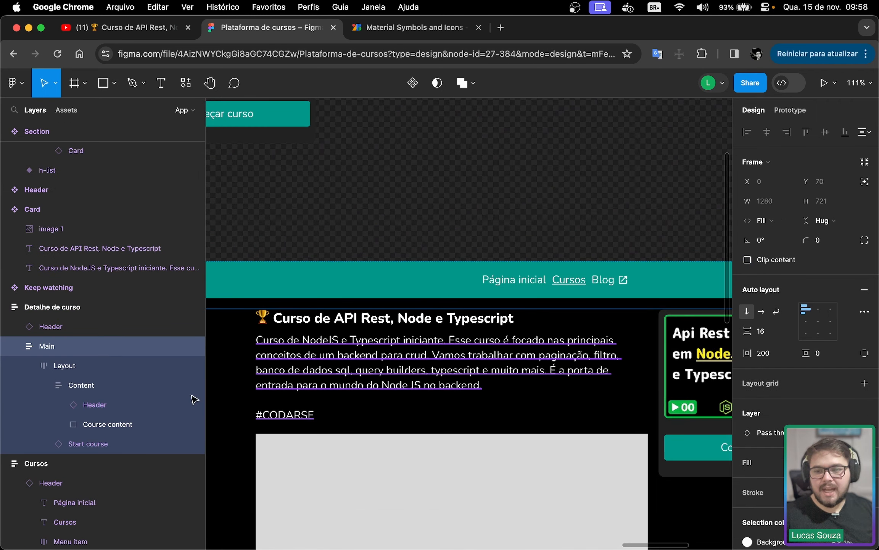
{"action": "left_click", "coordinate": [102, 405]}
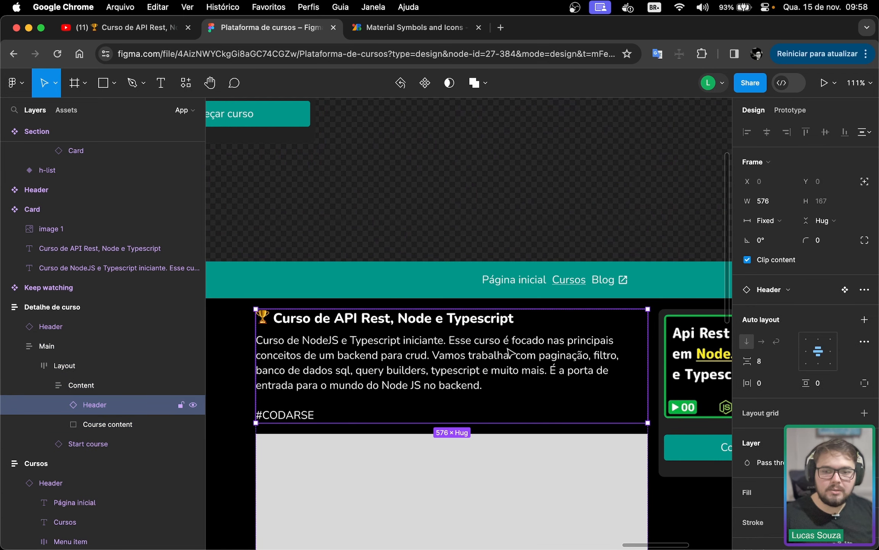
{"action": "left_click", "coordinate": [775, 221]}
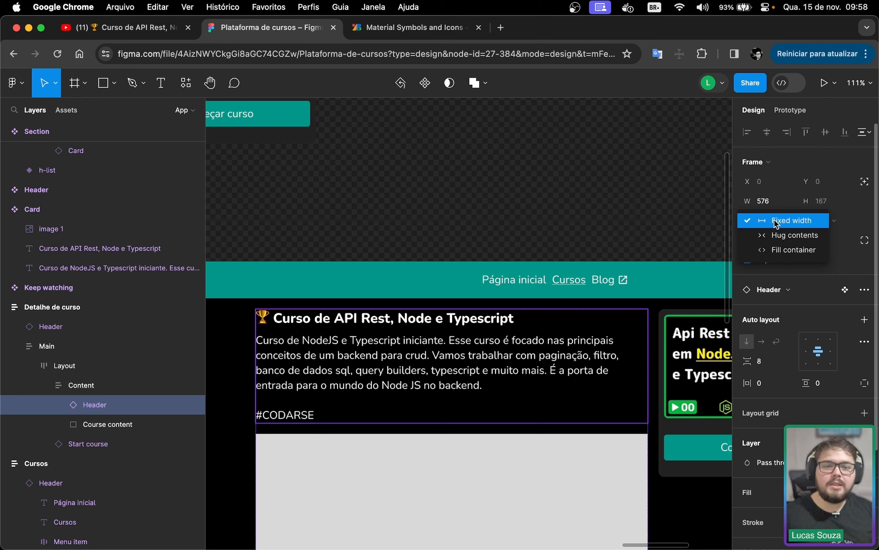
{"action": "left_click", "coordinate": [767, 250]}
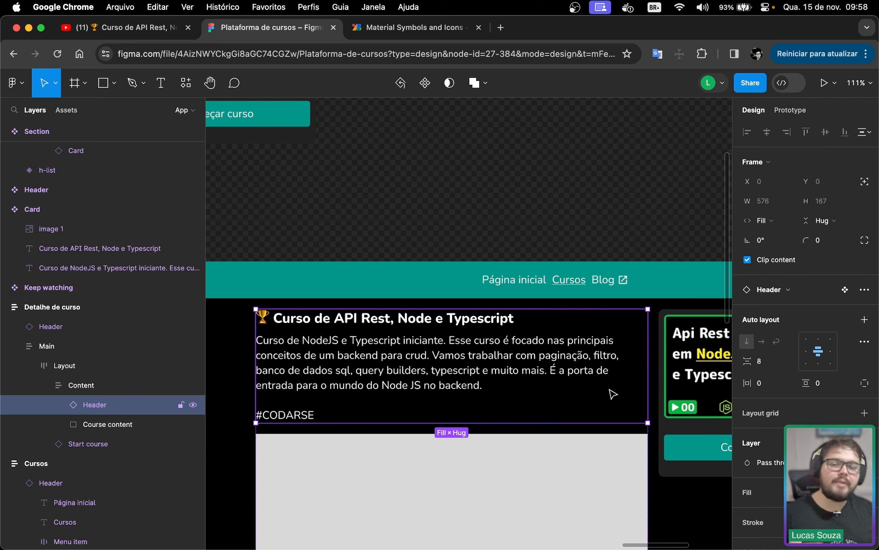
Shorten the main Header component's description by removing the #CODARSE hashtag and blank line and ending the text with "no bac..."
{"action": "left_click_drag", "start_coordinate": [538, 148], "coordinate": [409, 361]}
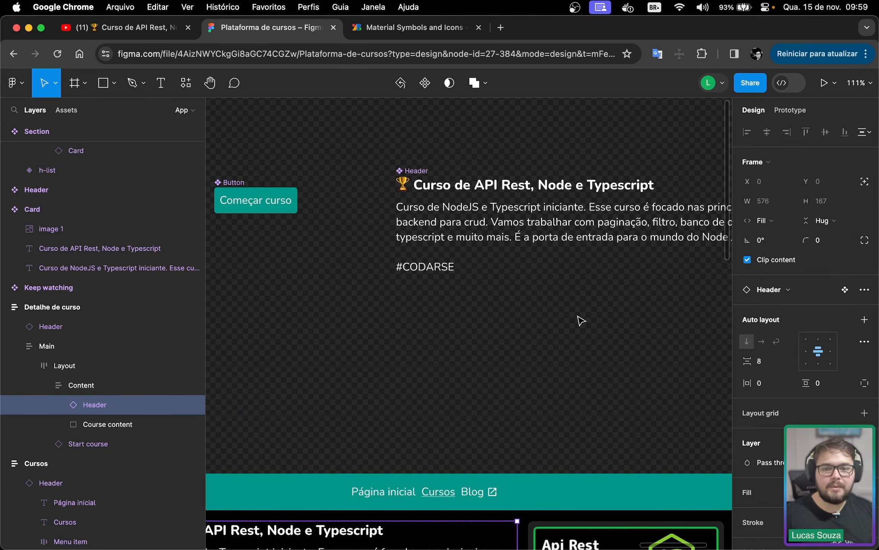
{"action": "left_click_drag", "start_coordinate": [576, 316], "coordinate": [485, 342]}
{"action": "scroll", "coordinate": [482, 348], "scroll_direction": "right", "scroll_amount": 5}
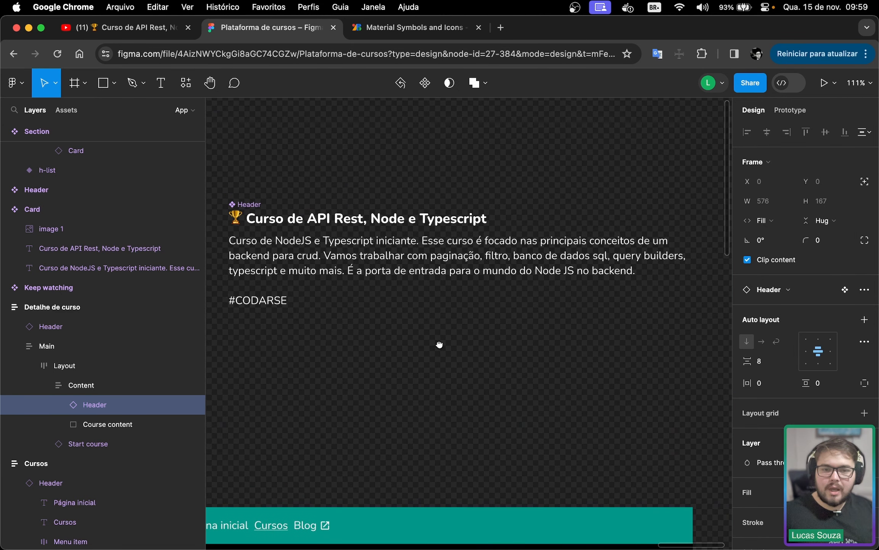
{"action": "double_click", "coordinate": [313, 271]}
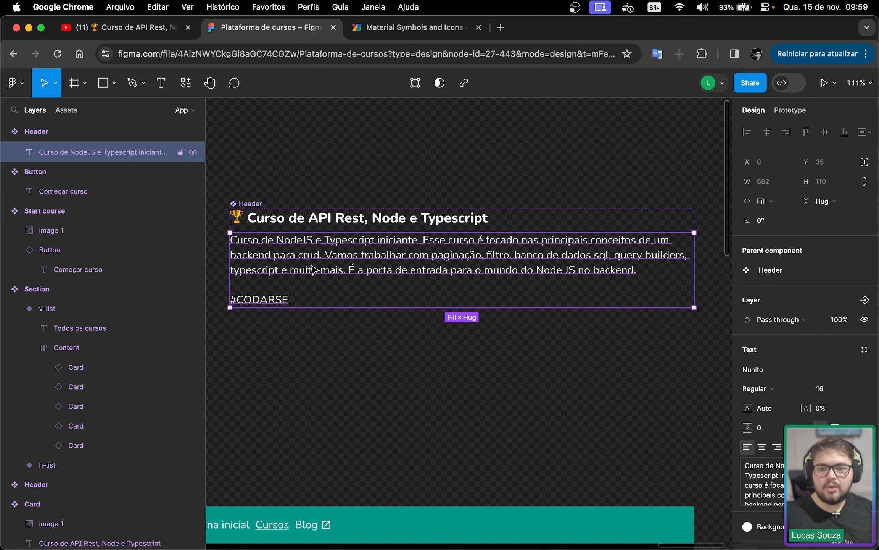
{"action": "double_click", "coordinate": [310, 263]}
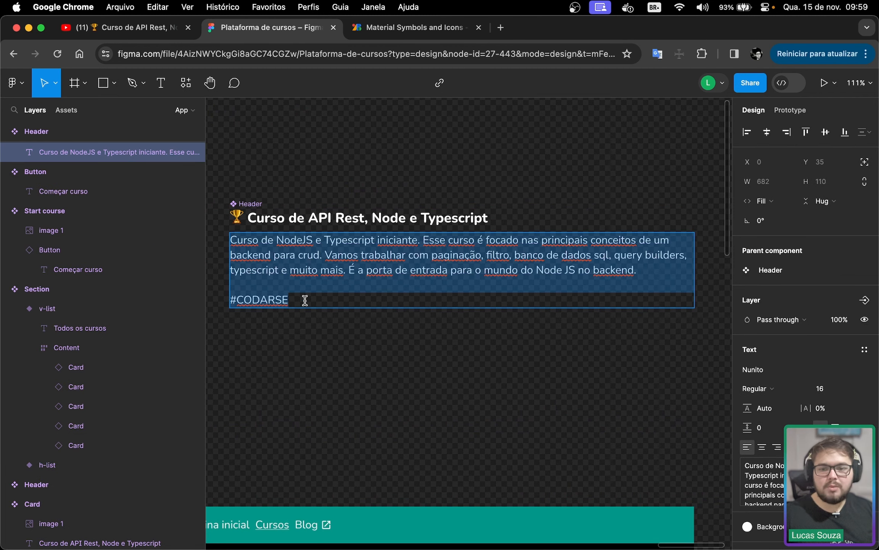
{"action": "left_click_drag", "start_coordinate": [305, 300], "coordinate": [638, 271]}
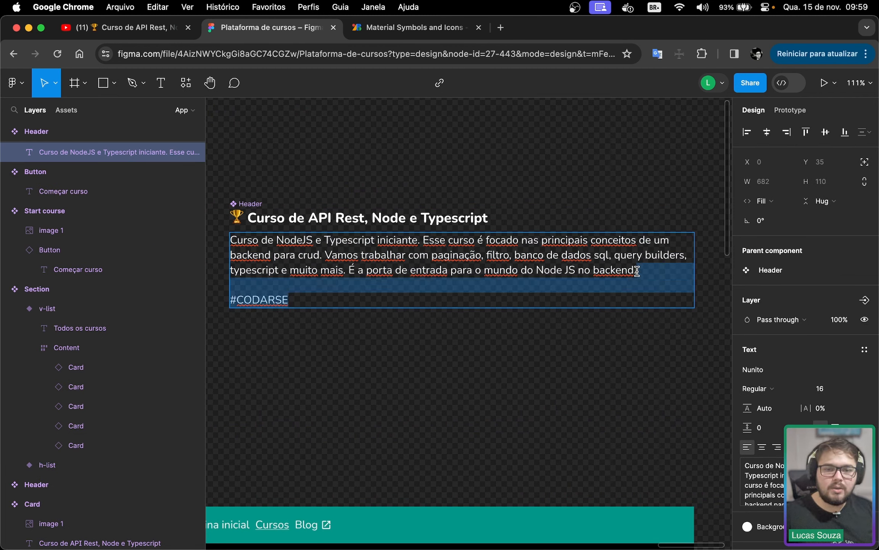
{"action": "key", "text": "BackSpace"}
{"action": "key", "text": "BackSpace"}
{"action": "key", "text": "BackSpace"}
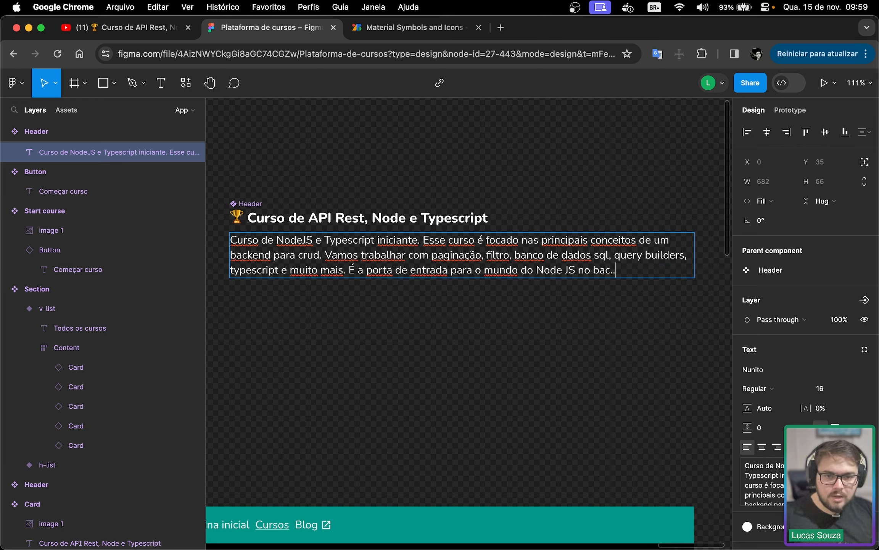
{"action": "key", "text": "Escape"}
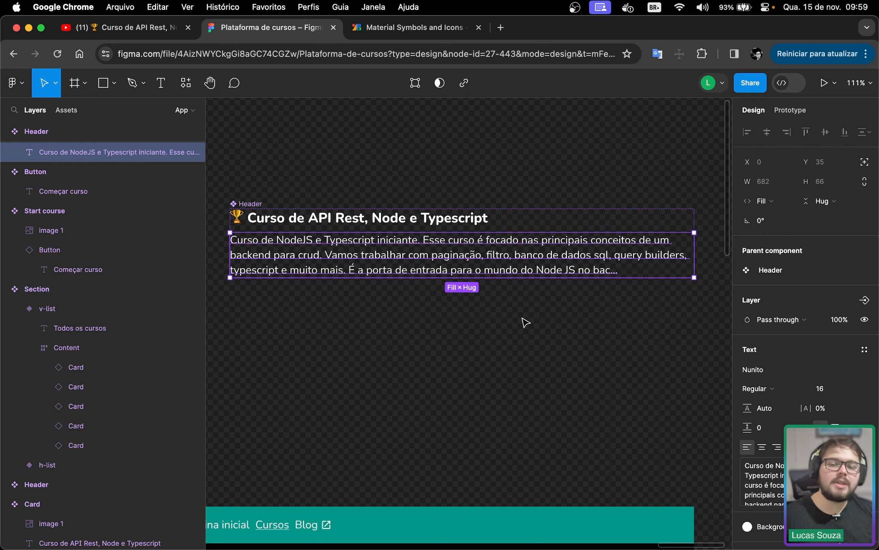
{"action": "left_click", "coordinate": [523, 319]}
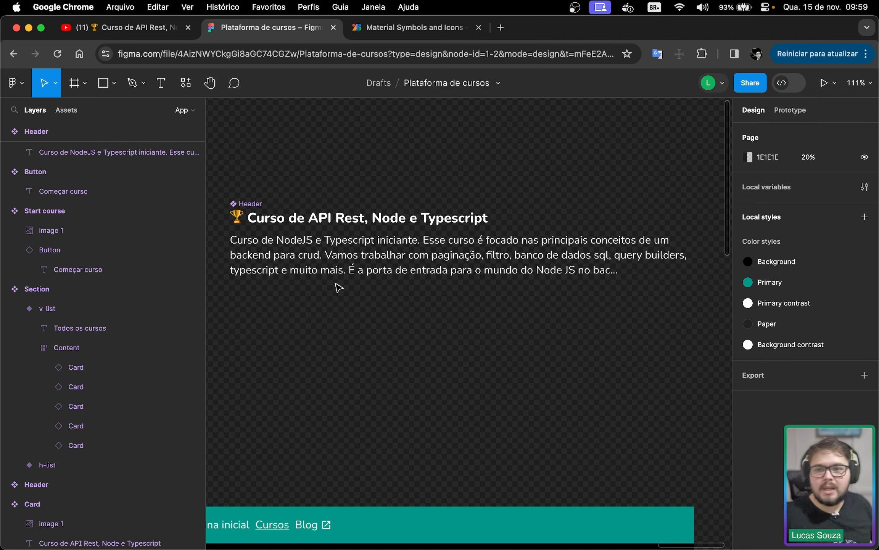
Switch to the YouTube playlist and open the course description for editing to view its full text, cancelling without changes
{"action": "left_click", "coordinate": [160, 28]}
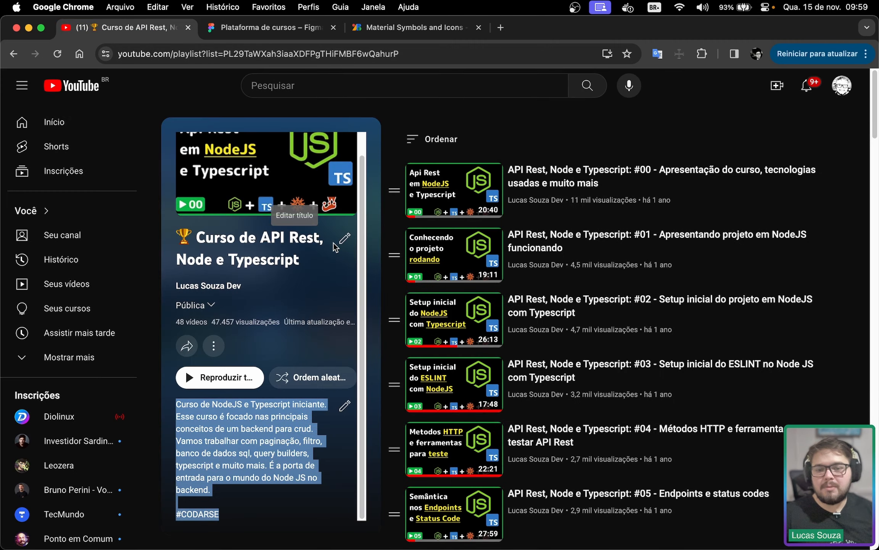
{"action": "scroll", "coordinate": [294, 442], "scroll_direction": "down", "scroll_amount": 5}
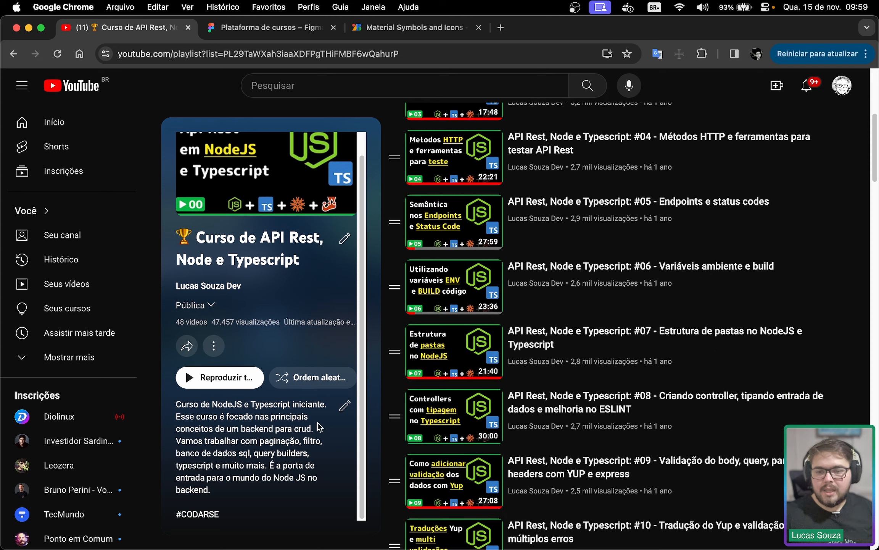
{"action": "left_click", "coordinate": [344, 406]}
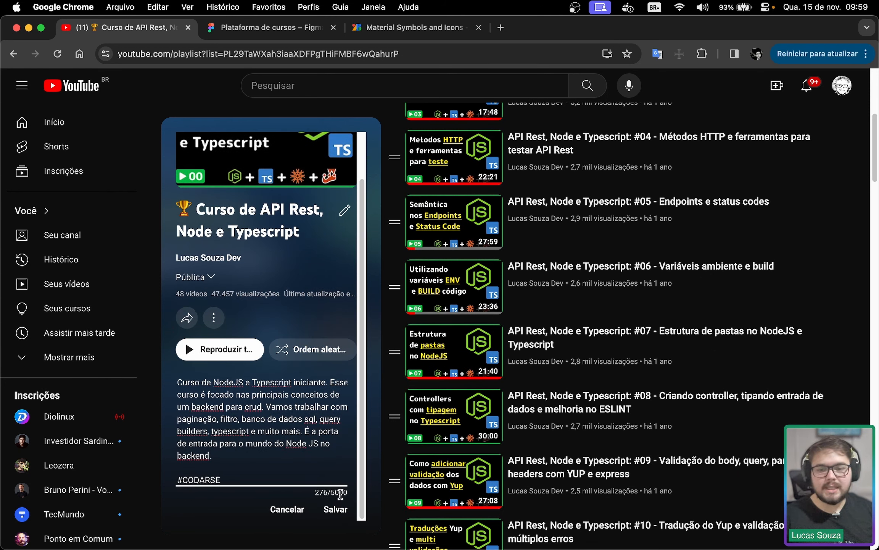
{"action": "type", "text": "d"}
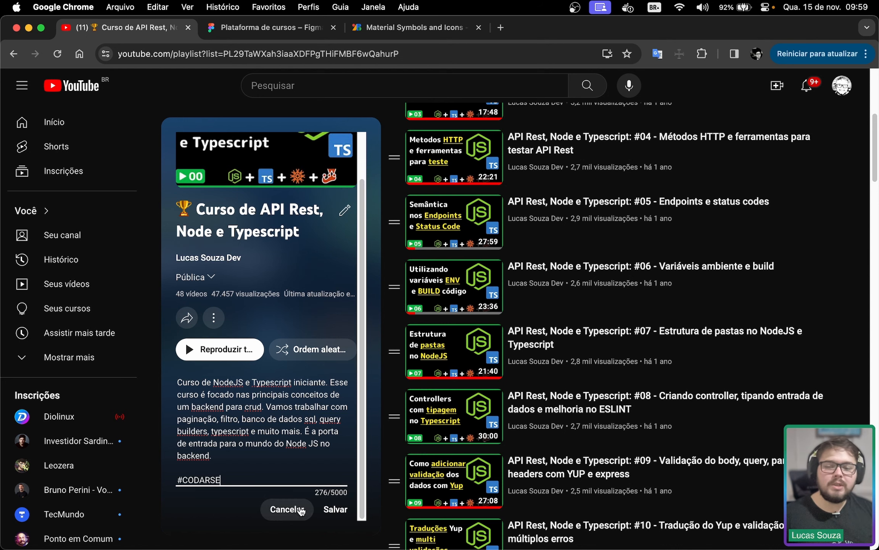
{"action": "left_click", "coordinate": [288, 509]}
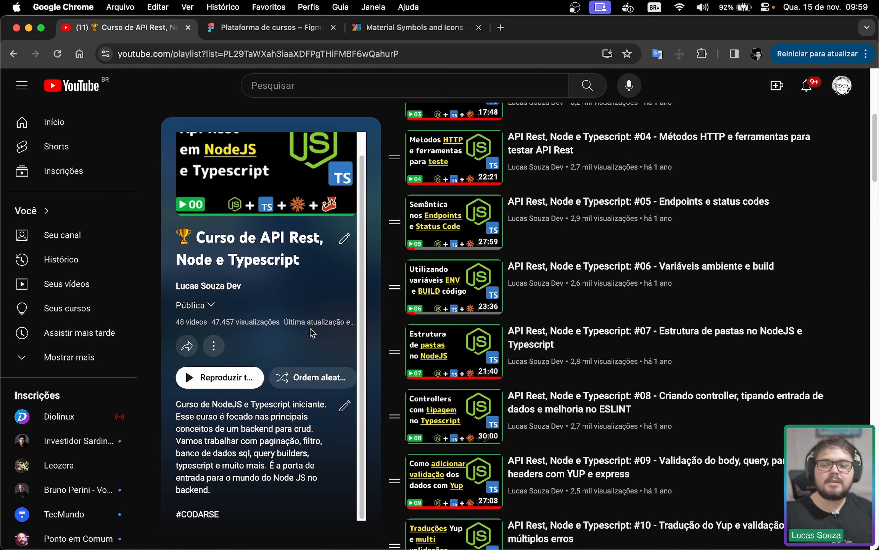
Switch back to Figma and restore the main Header component's full description, ending with "no backend.", a blank line and #CODARSE
{"action": "left_click", "coordinate": [294, 34]}
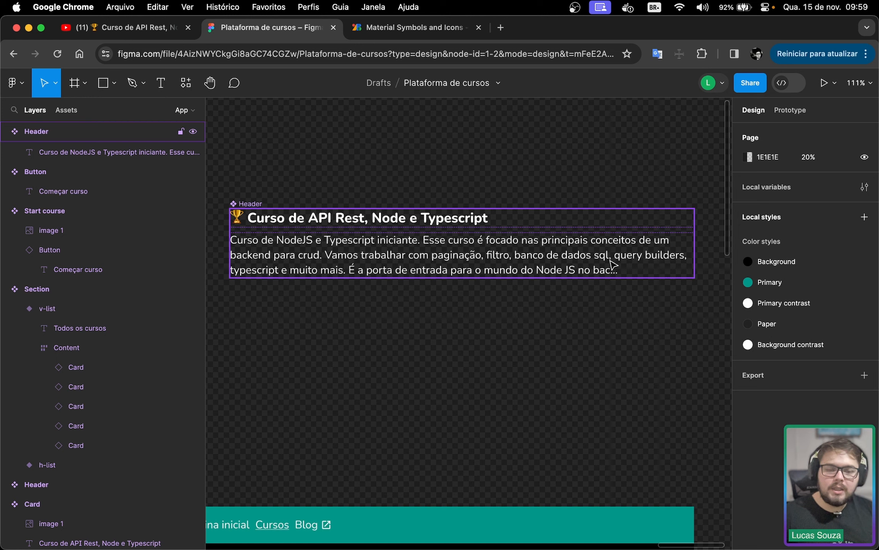
{"action": "left_click", "coordinate": [613, 265]}
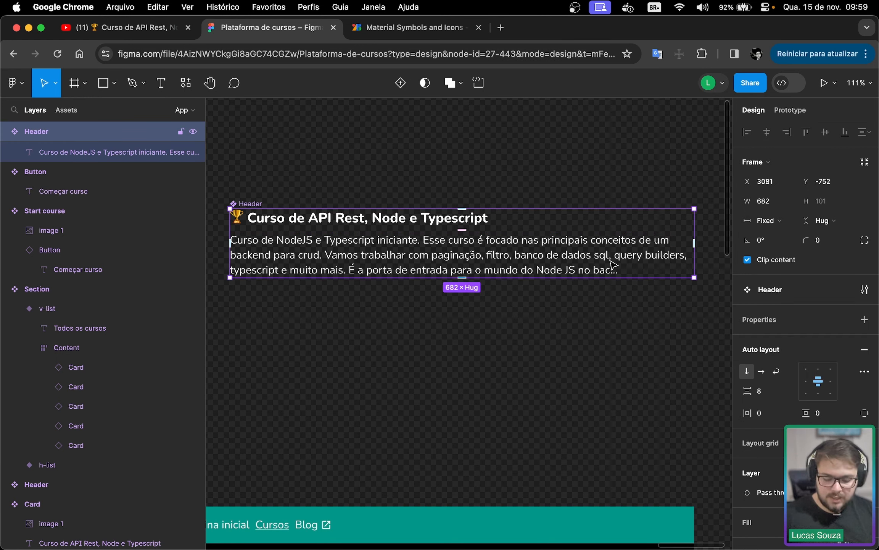
{"action": "double_click", "coordinate": [614, 264]}
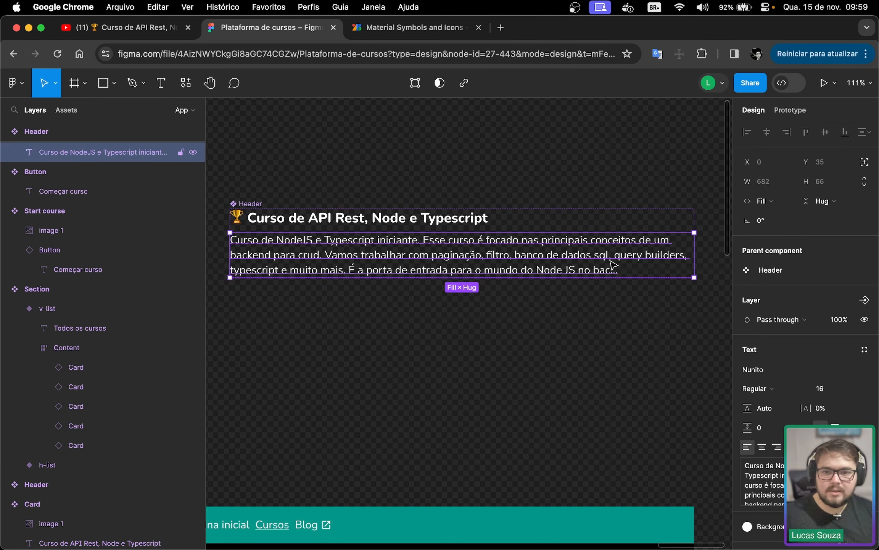
{"action": "double_click", "coordinate": [611, 261]}
{"action": "key", "text": "shift+super+Down"}
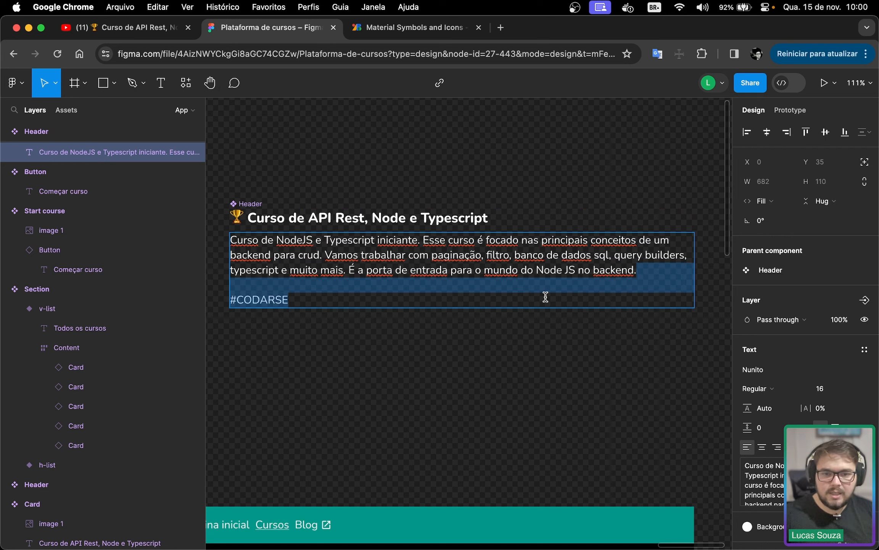
{"action": "left_click", "coordinate": [555, 258]}
{"action": "left_click", "coordinate": [540, 331]}
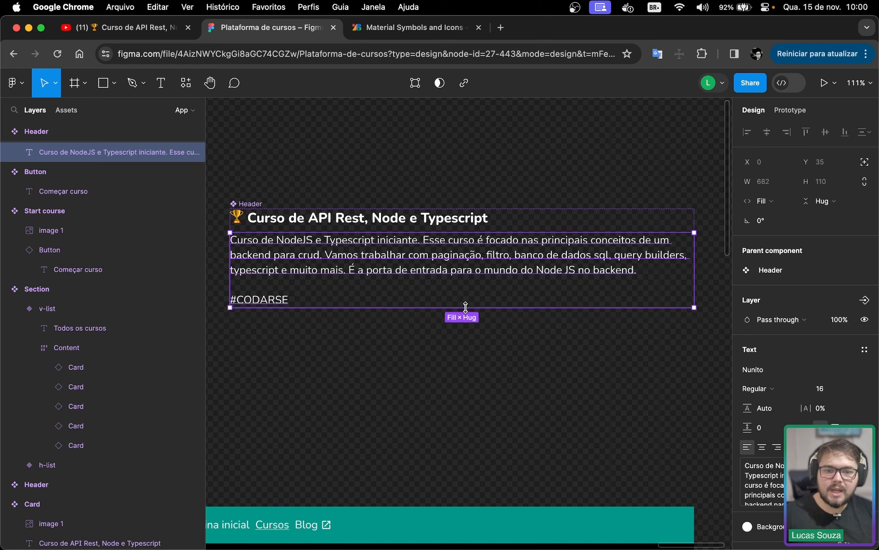
Shrink the main Header component's description to a fixed height of 72 with top-aligned text, and enable text truncation
{"action": "left_click_drag", "start_coordinate": [466, 307], "coordinate": [468, 281]}
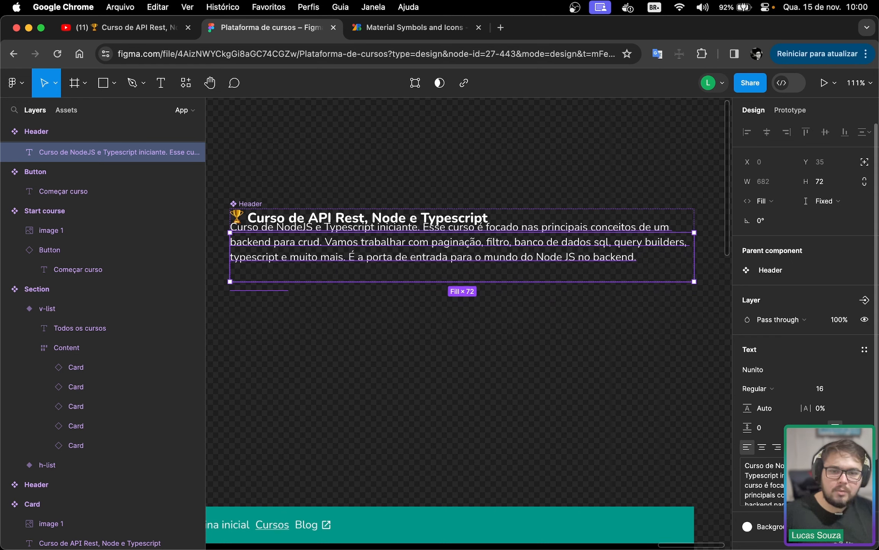
{"action": "left_click", "coordinate": [806, 446]}
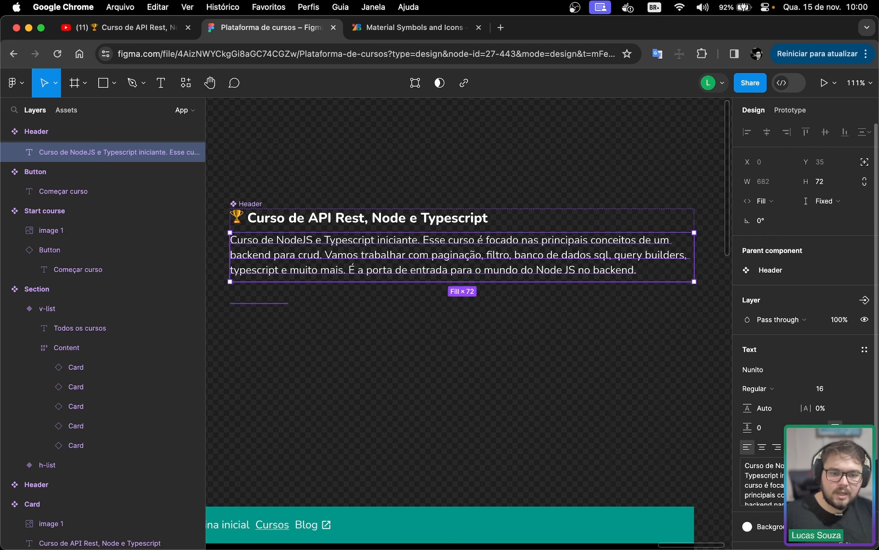
{"action": "scroll", "coordinate": [801, 386], "scroll_direction": "down", "scroll_amount": 5}
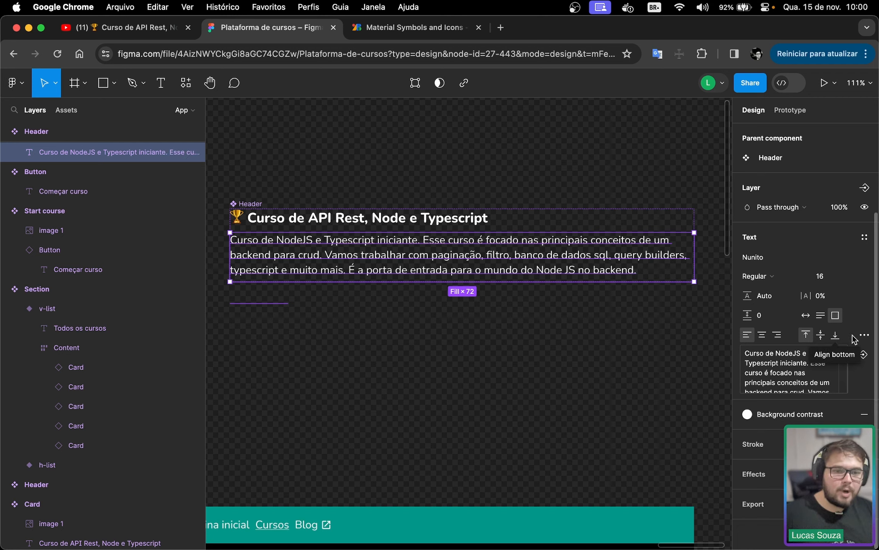
{"action": "left_click", "coordinate": [866, 337]}
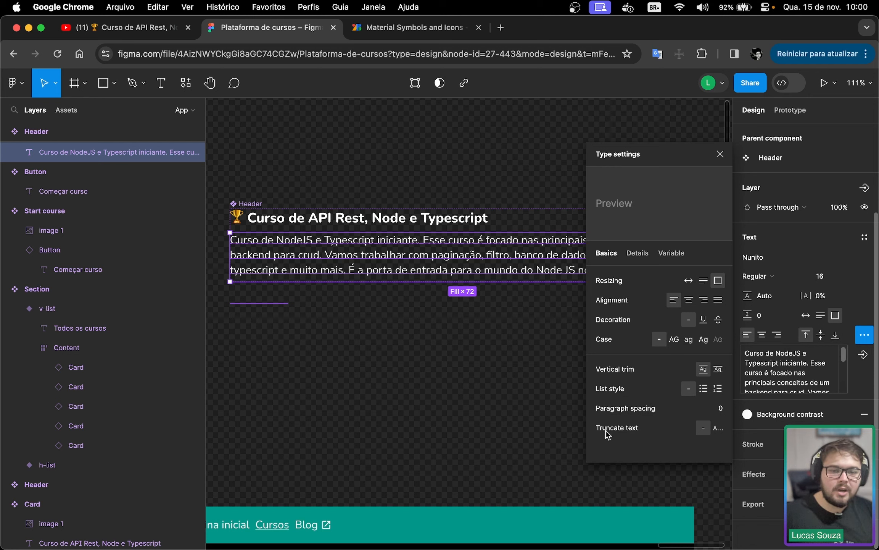
{"action": "left_click", "coordinate": [718, 428]}
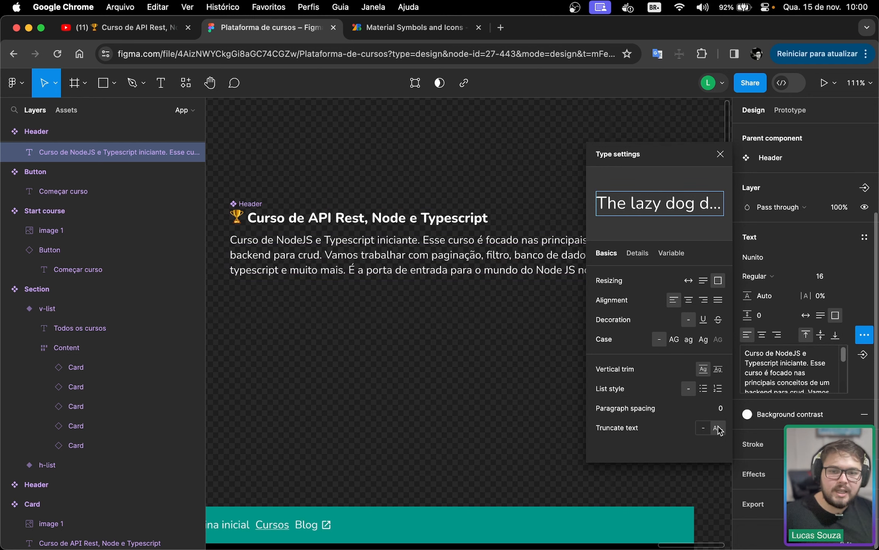
{"action": "left_click", "coordinate": [497, 398]}
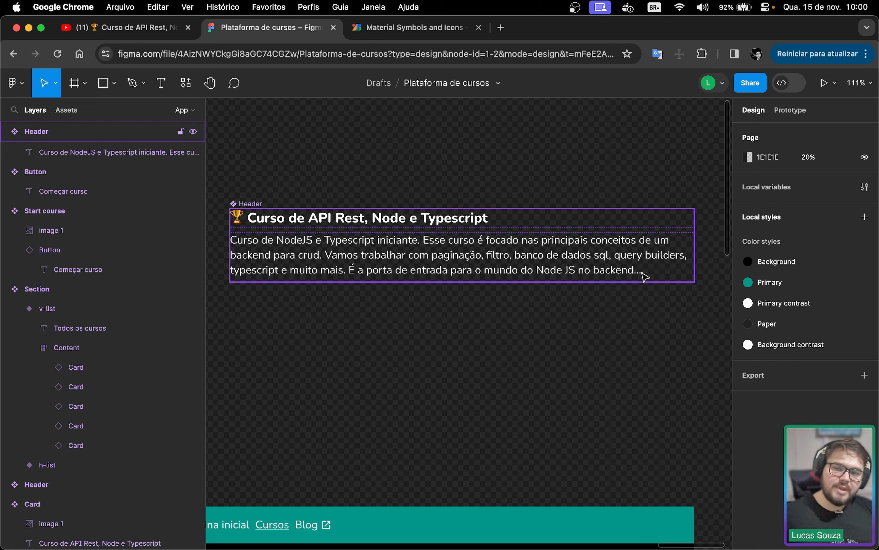
Duplicate the description text inside the main Header component and replace the copy's text with "48 aulas"
{"action": "left_click", "coordinate": [643, 275]}
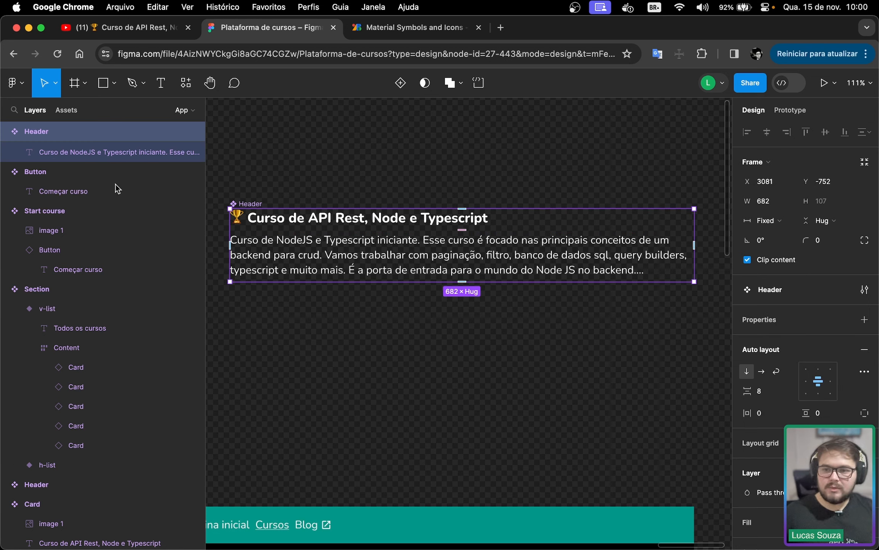
{"action": "left_click", "coordinate": [53, 160]}
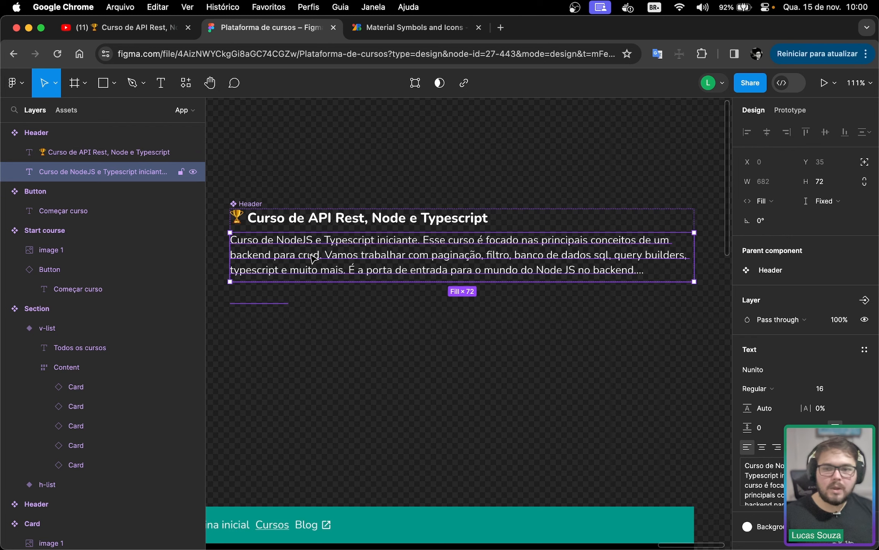
{"action": "key", "text": "super+d"}
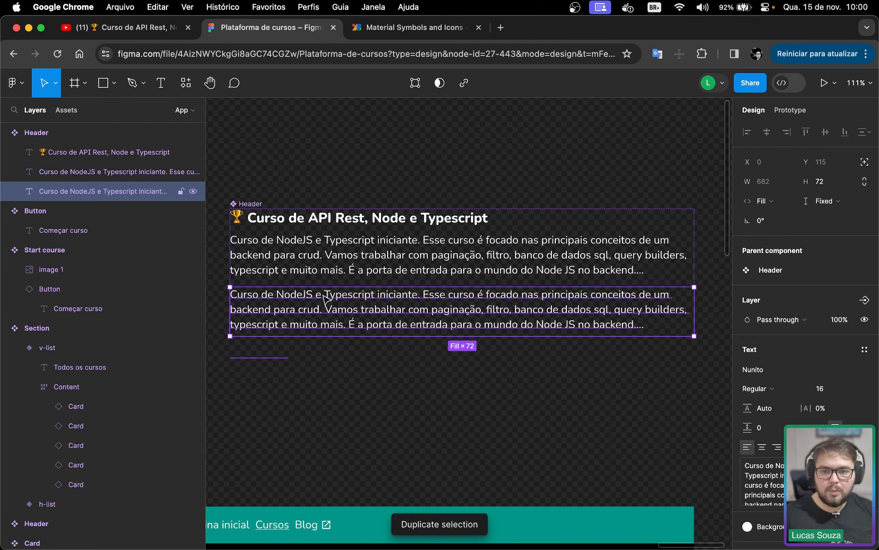
{"action": "double_click", "coordinate": [284, 308]}
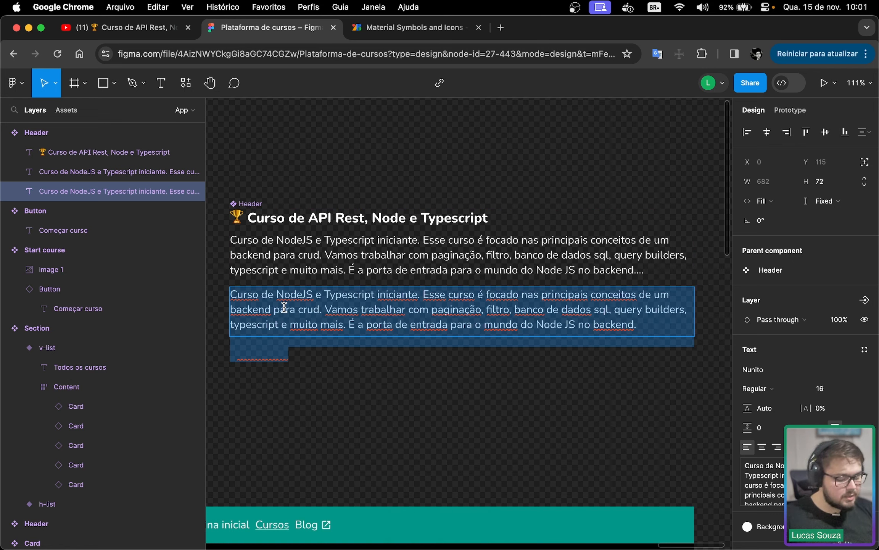
{"action": "type", "text": "48 aulas"}
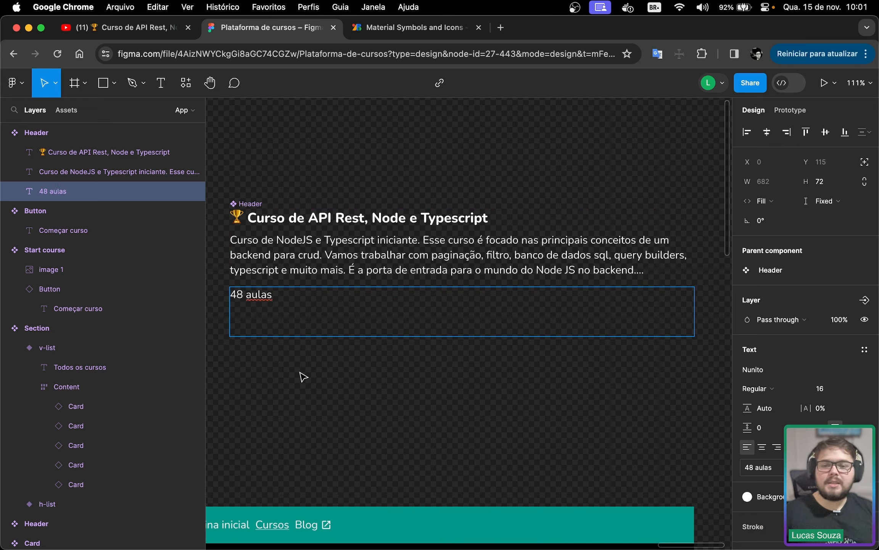
{"action": "key", "text": "Escape"}
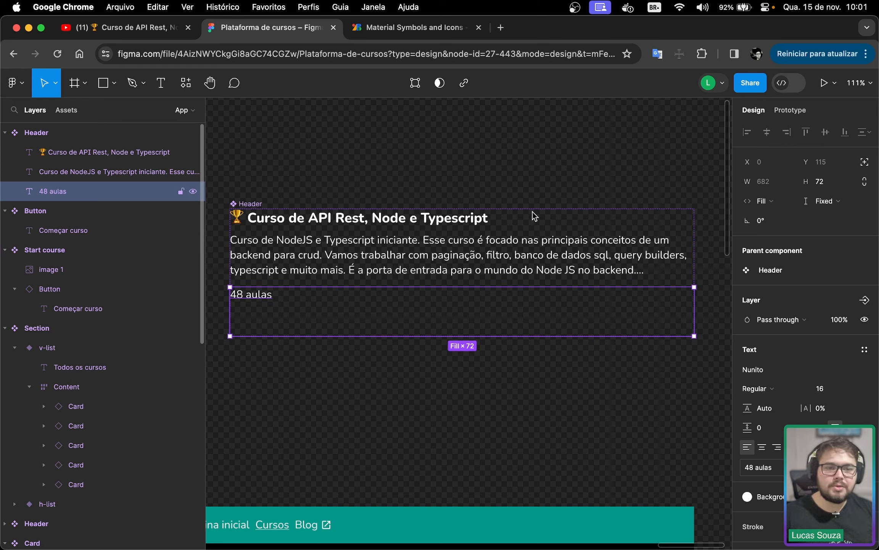
Set the "48 aulas" text to Hug contents in height and width, and align the Header's auto layout contents top left
{"action": "left_click", "coordinate": [832, 204]}
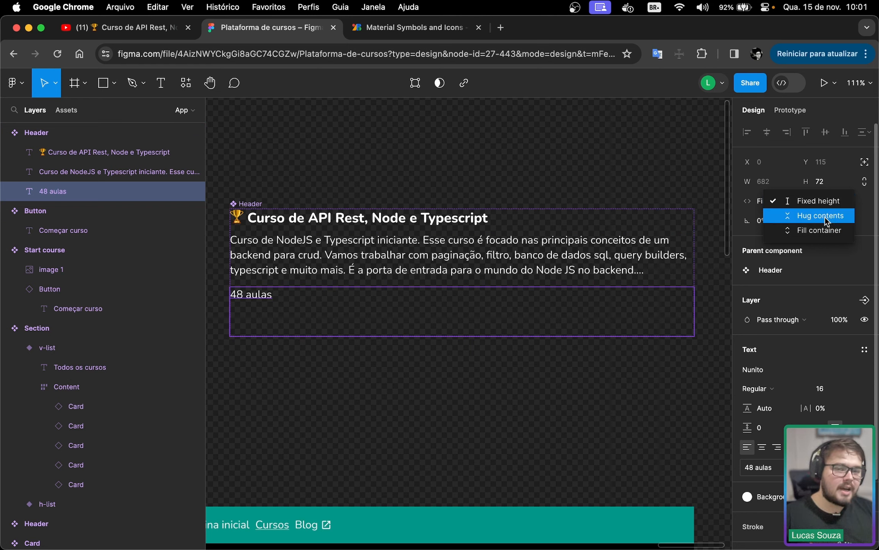
{"action": "left_click", "coordinate": [825, 216]}
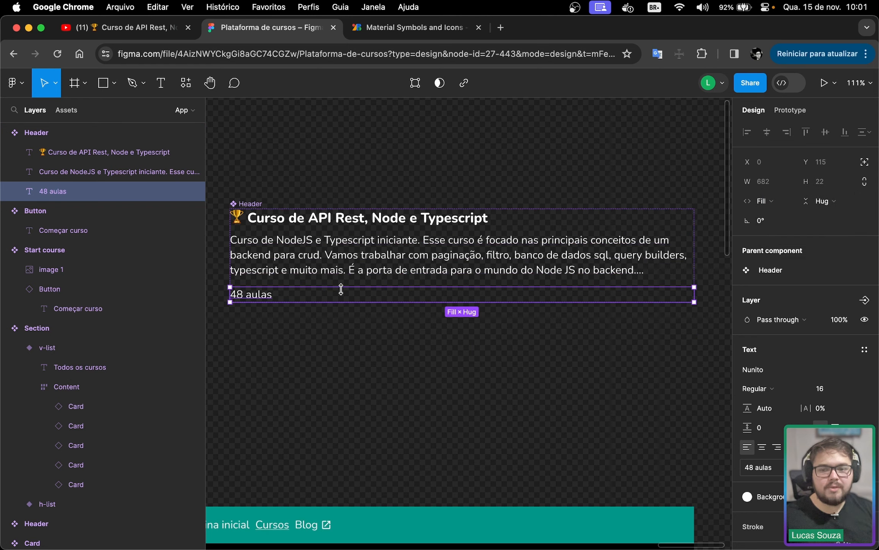
{"action": "left_click", "coordinate": [775, 201]}
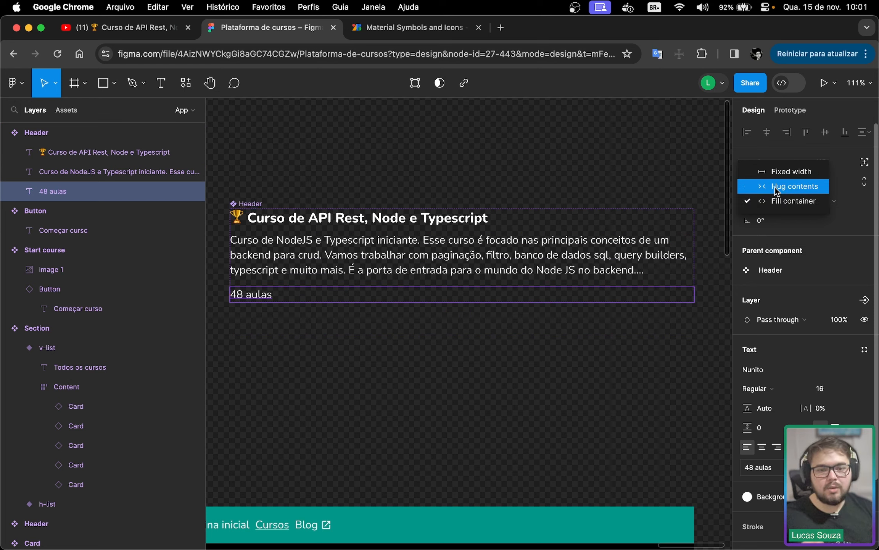
{"action": "left_click", "coordinate": [776, 187]}
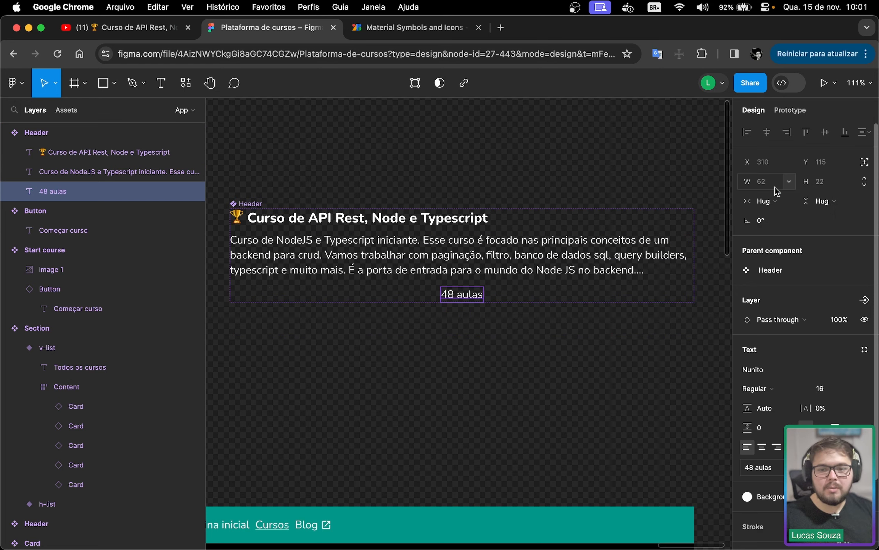
{"action": "left_click", "coordinate": [504, 299]}
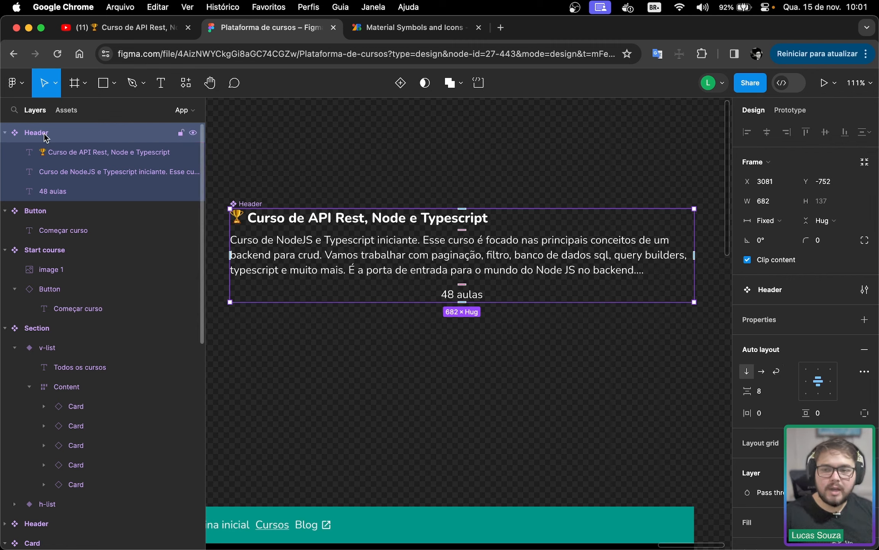
{"action": "left_click", "coordinate": [809, 372]}
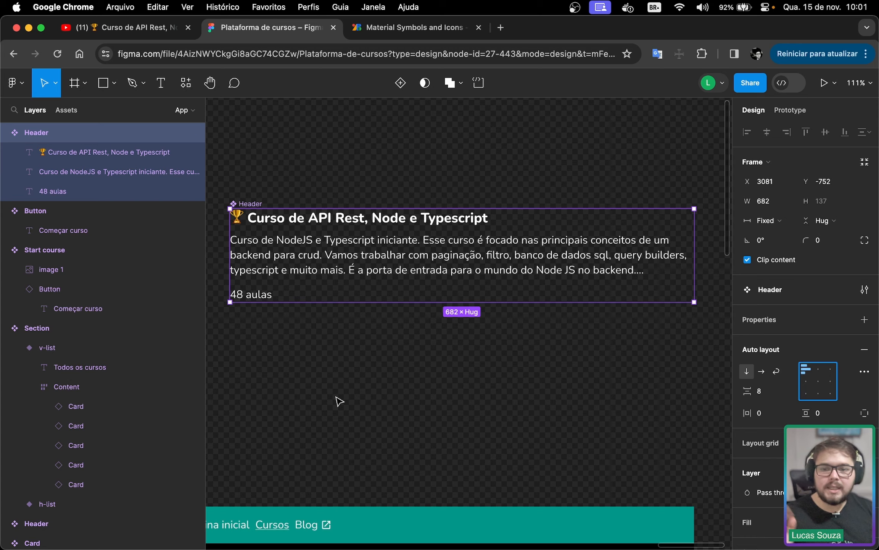
Check the Header instance on the Detalhe de curso page against the updated main component
{"action": "scroll", "coordinate": [339, 401], "scroll_direction": "down", "scroll_amount": 8}
{"action": "scroll", "coordinate": [528, 284], "scroll_direction": "left", "scroll_amount": 8}
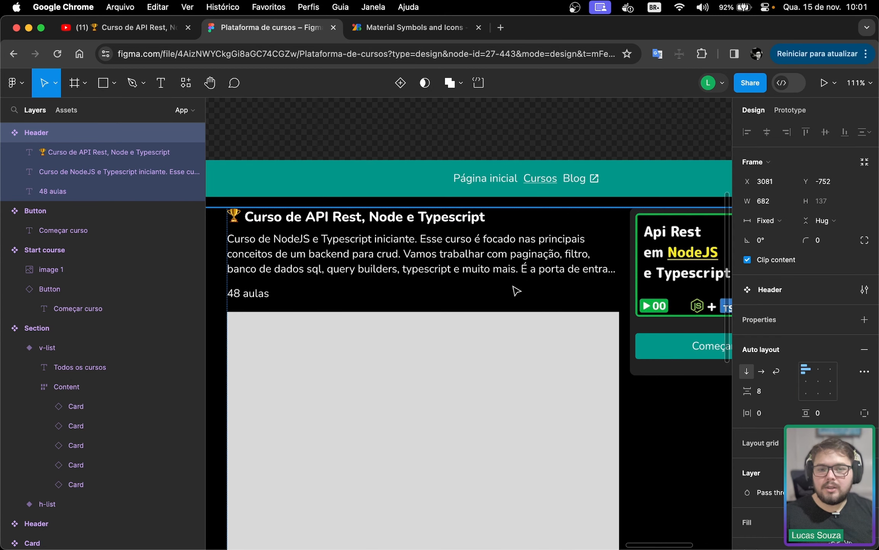
{"action": "scroll", "coordinate": [325, 268], "scroll_direction": "up", "scroll_amount": 3}
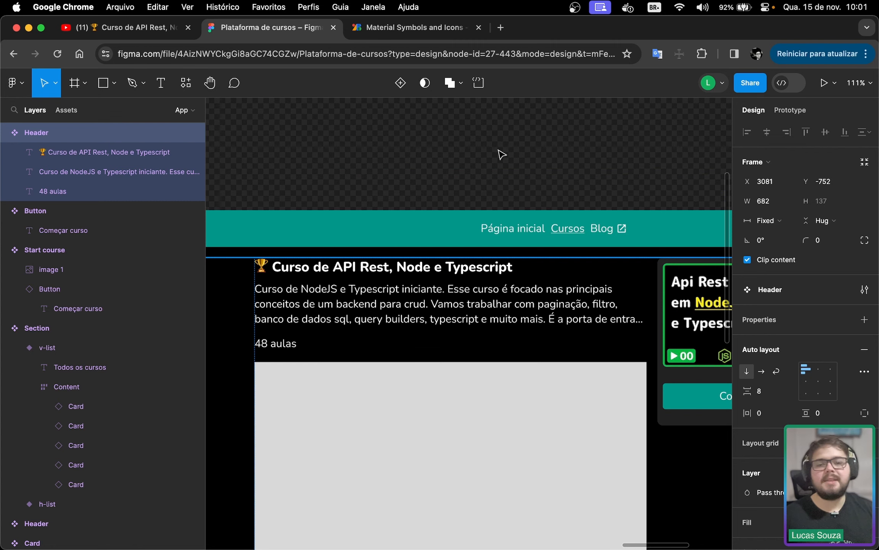
{"action": "scroll", "coordinate": [500, 153], "scroll_direction": "up", "scroll_amount": 6}
{"action": "scroll", "coordinate": [501, 153], "scroll_direction": "right", "scroll_amount": 4}
{"action": "scroll", "coordinate": [426, 307], "scroll_direction": "up", "scroll_amount": 4}
{"action": "scroll", "coordinate": [426, 308], "scroll_direction": "right", "scroll_amount": 3}
{"action": "scroll", "coordinate": [365, 365], "scroll_direction": "left", "scroll_amount": 2}
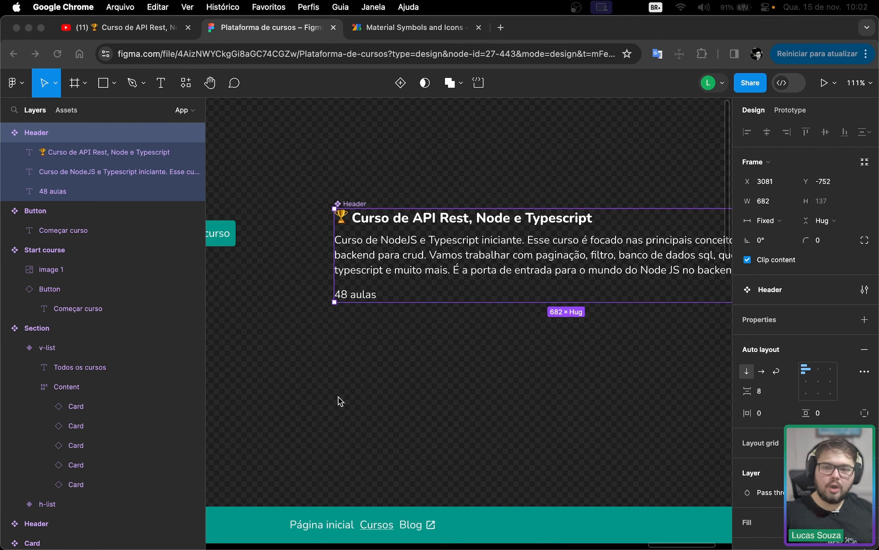
Duplicate the Começar curso button and place the copy in the main Header component between the description and the "48 aulas" text
{"action": "scroll", "coordinate": [496, 168], "scroll_direction": "left", "scroll_amount": 4}
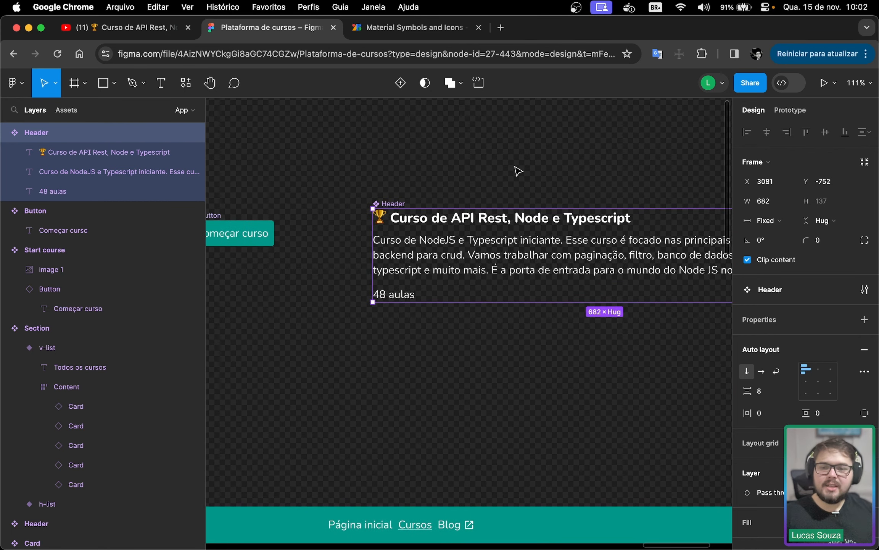
{"action": "left_click", "coordinate": [252, 235]}
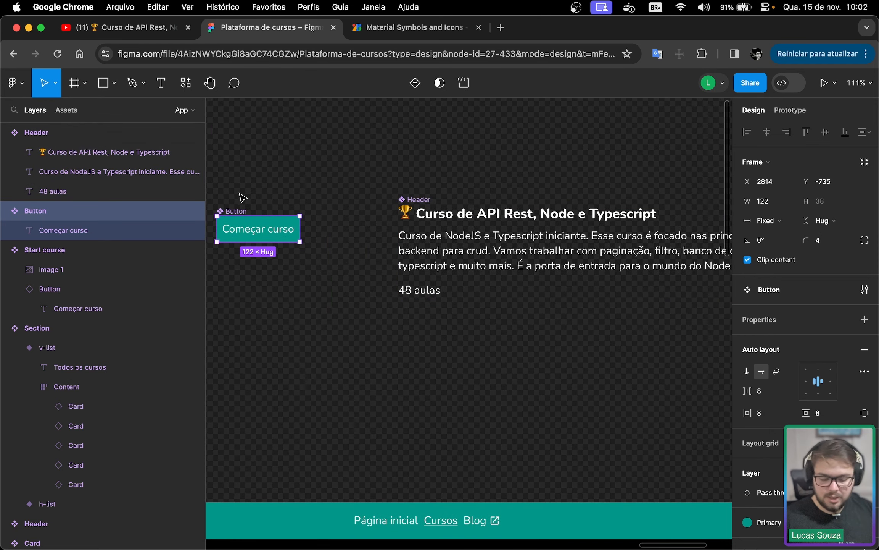
{"action": "key", "text": "super+d"}
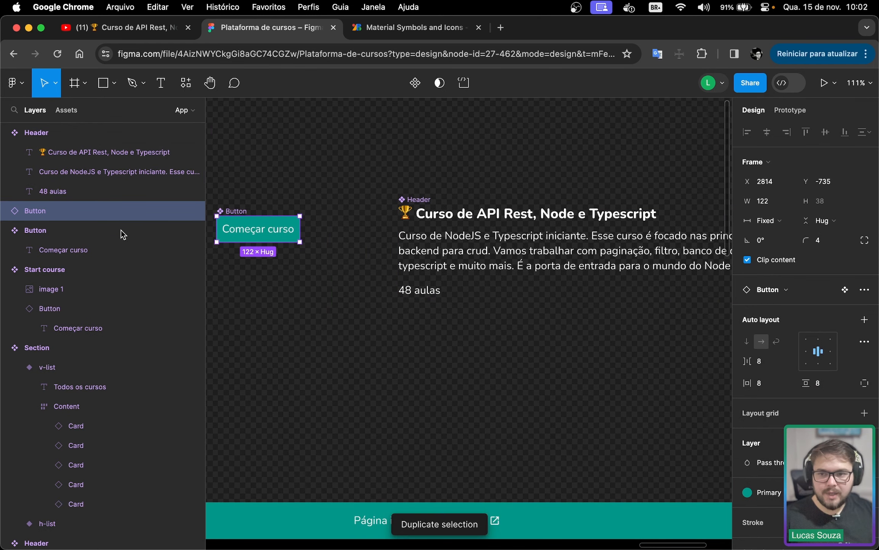
{"action": "left_click_drag", "start_coordinate": [260, 234], "coordinate": [420, 288]}
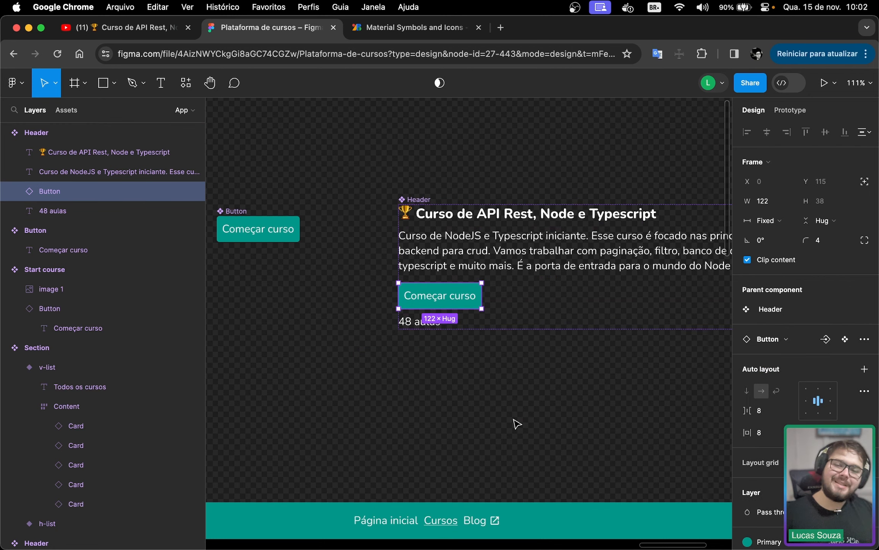
Replace the label of the button in the main Header component with "Compartilhar"
{"action": "scroll", "coordinate": [473, 416], "scroll_direction": "down", "scroll_amount": 7}
{"action": "scroll", "coordinate": [462, 385], "scroll_direction": "left", "scroll_amount": 3}
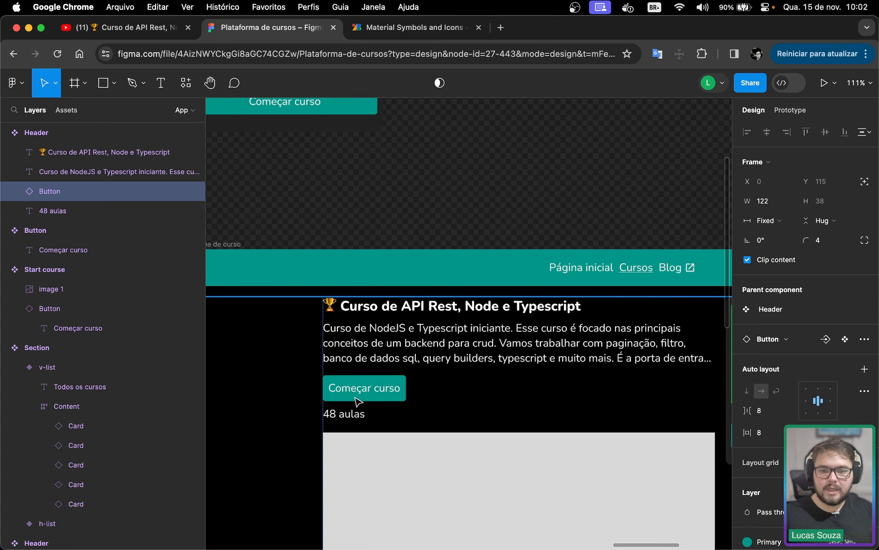
{"action": "scroll", "coordinate": [420, 395], "scroll_direction": "up", "scroll_amount": 8}
{"action": "scroll", "coordinate": [454, 387], "scroll_direction": "right", "scroll_amount": 5}
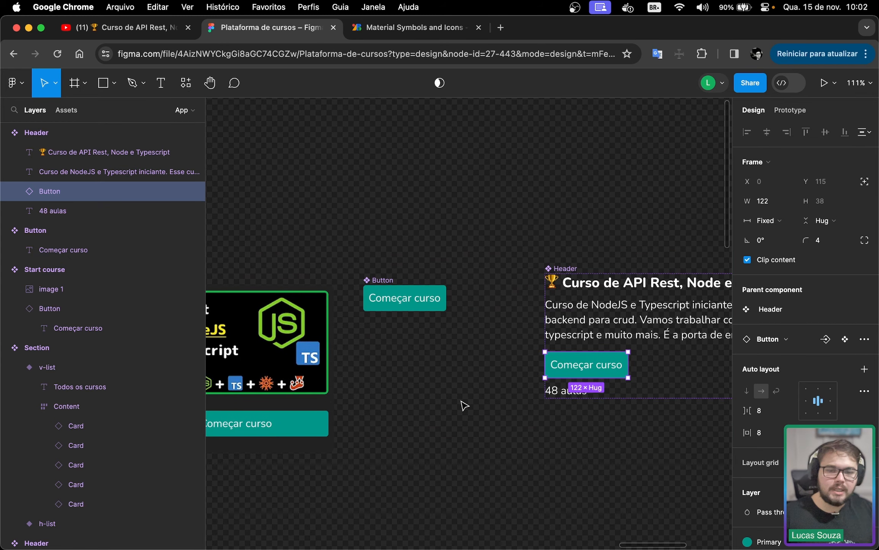
{"action": "left_click", "coordinate": [433, 369]}
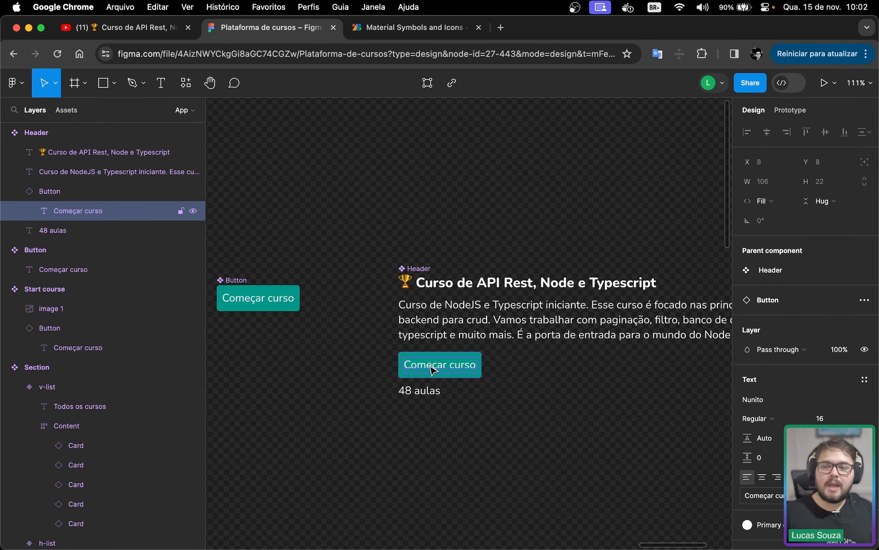
{"action": "double_click", "coordinate": [433, 368]}
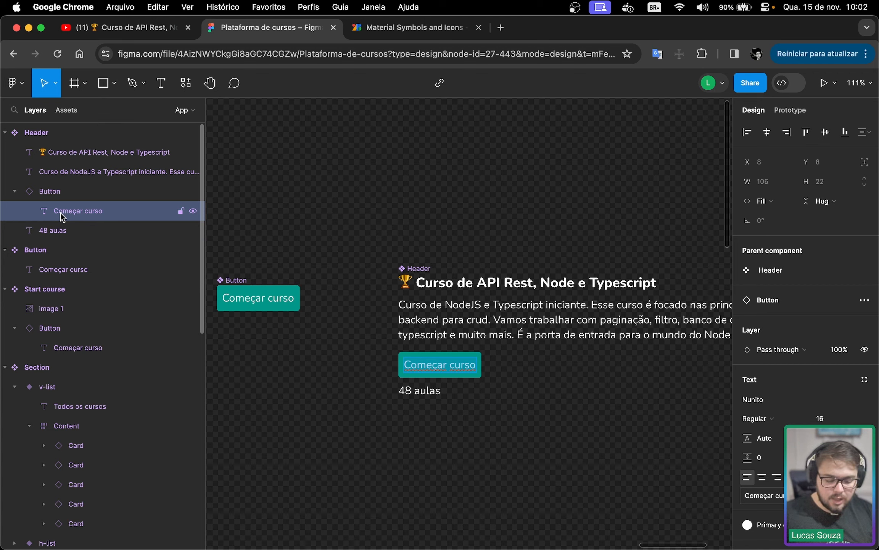
{"action": "type", "text": "Compartil"}
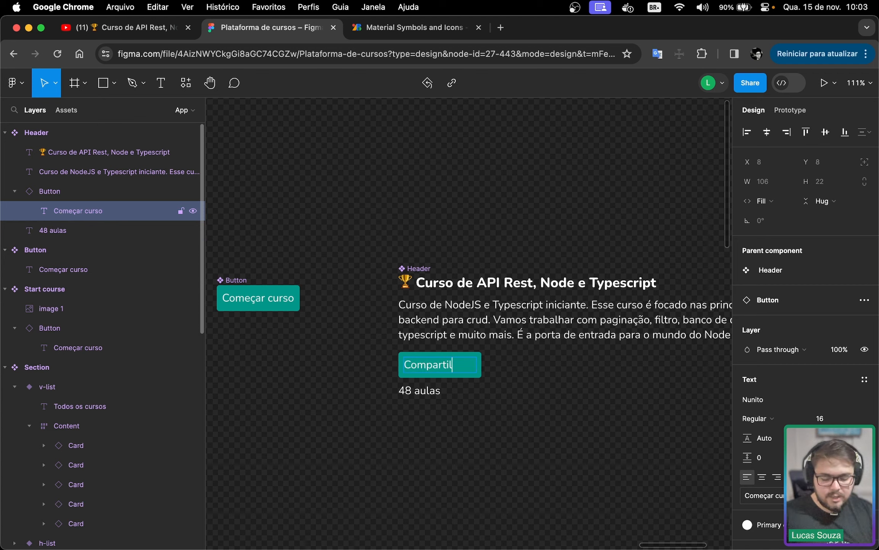
{"action": "type", "text": "har"}
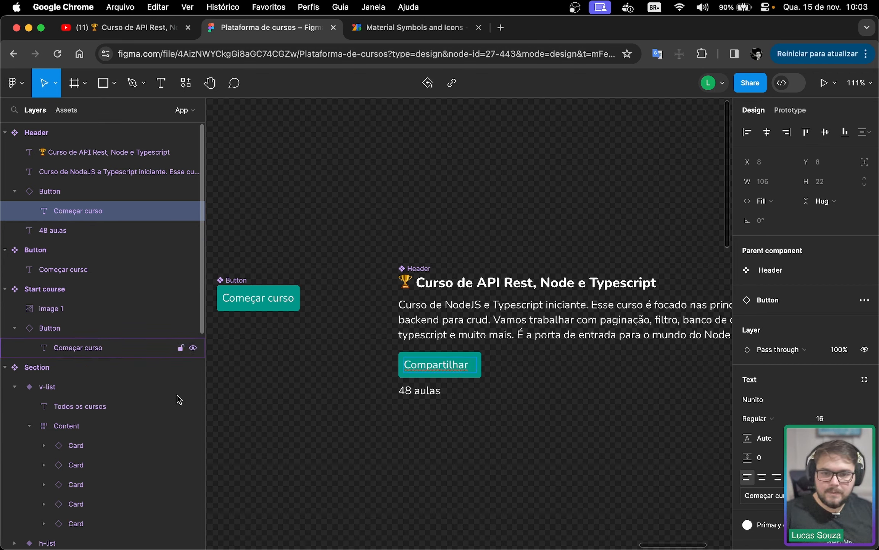
{"action": "left_click", "coordinate": [321, 408]}
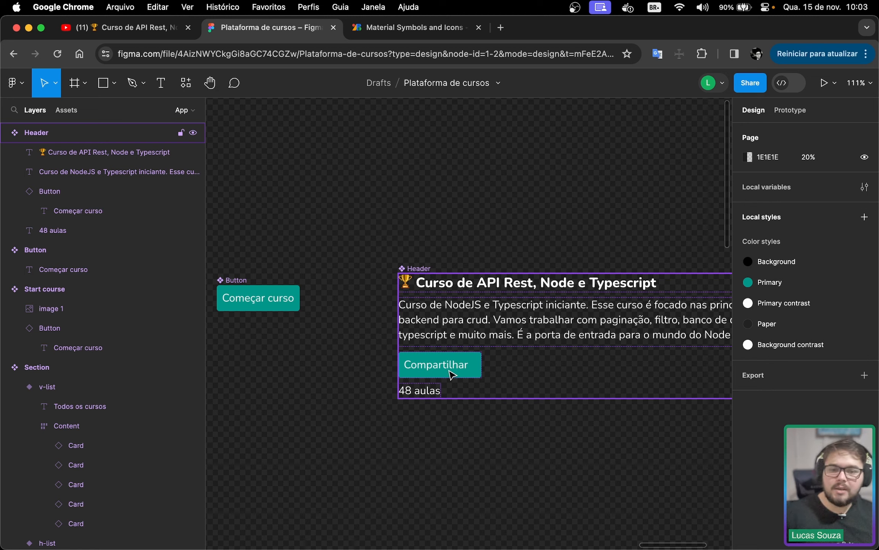
Set the width of the Header's Compartilhar button and of its label text to Hug contents
{"action": "double_click", "coordinate": [452, 374]}
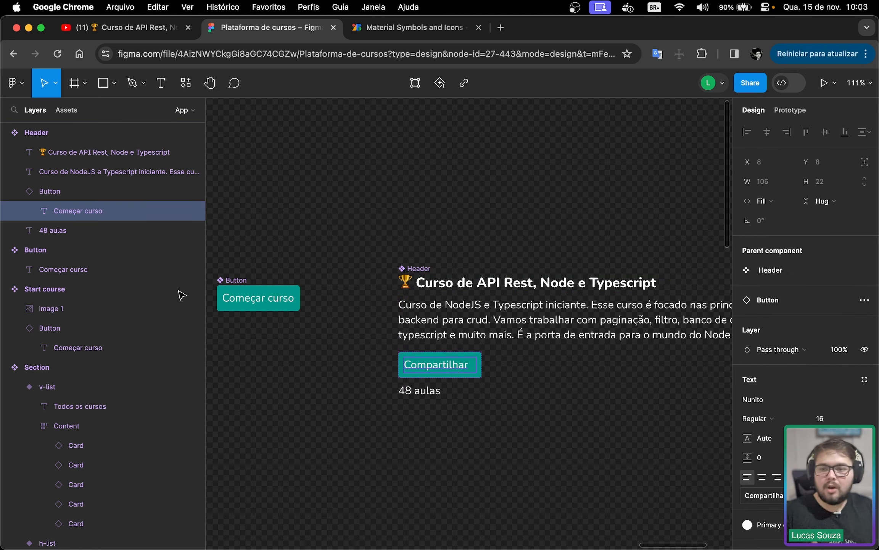
{"action": "left_click", "coordinate": [45, 196]}
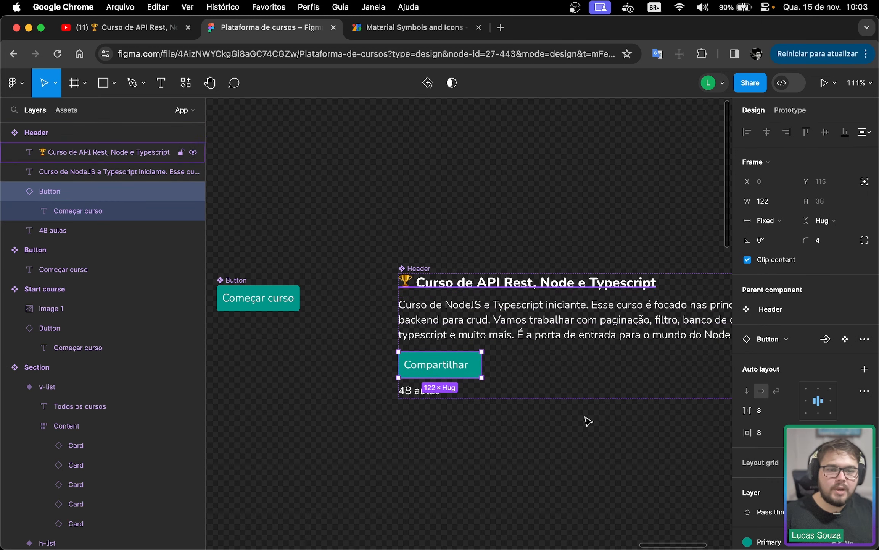
{"action": "left_click", "coordinate": [769, 222]}
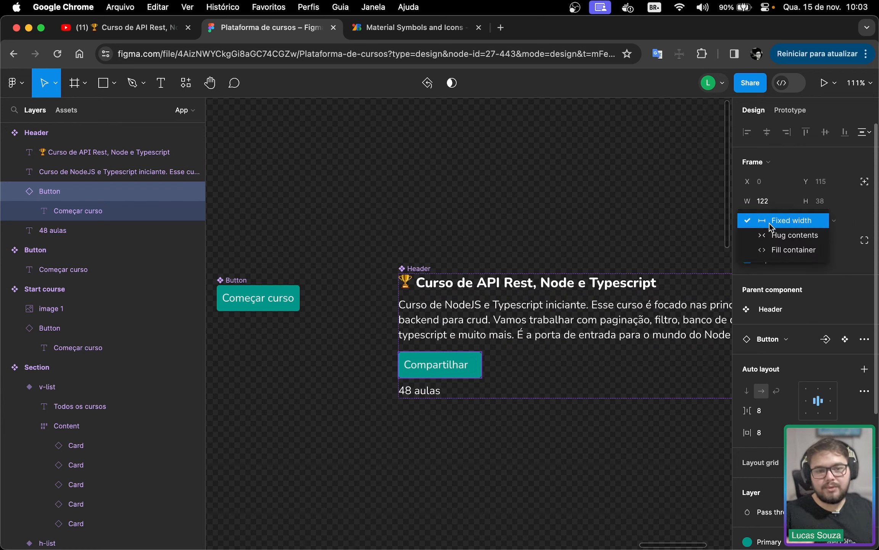
{"action": "left_click", "coordinate": [775, 236]}
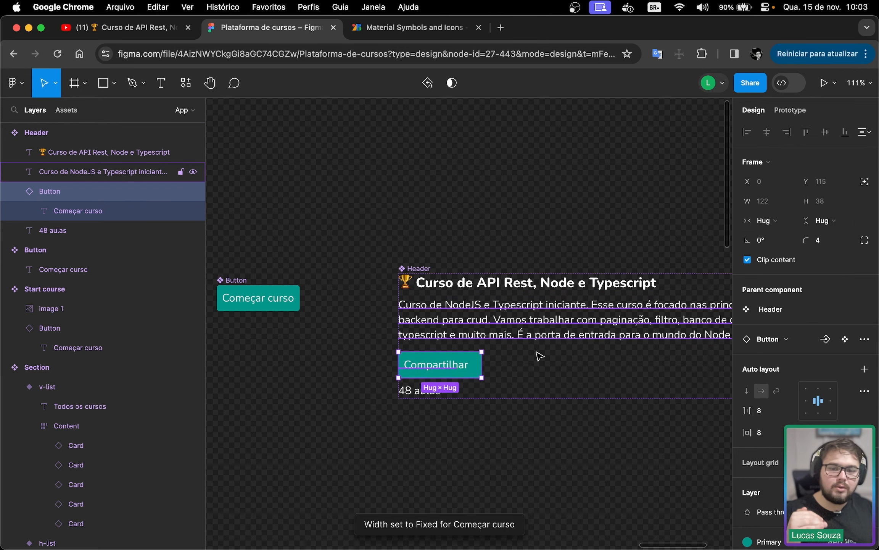
{"action": "left_click", "coordinate": [106, 208]}
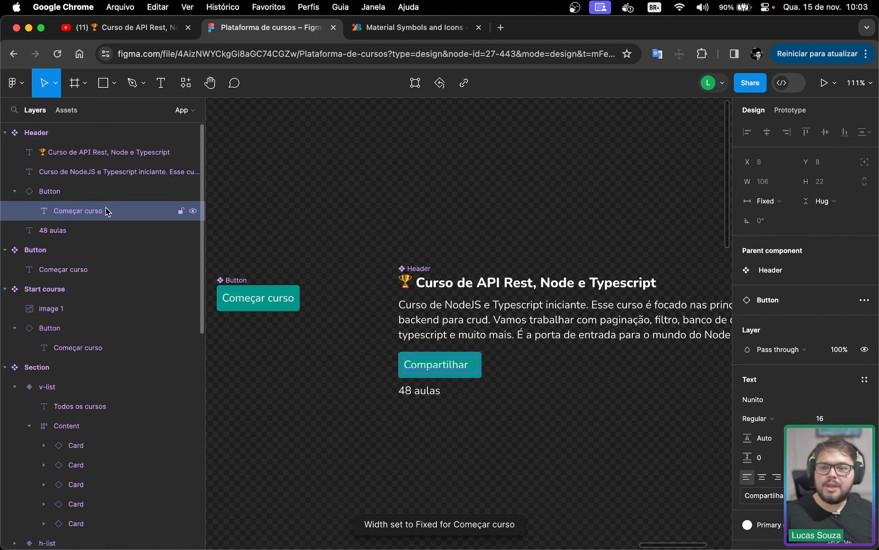
{"action": "left_click", "coordinate": [779, 205]}
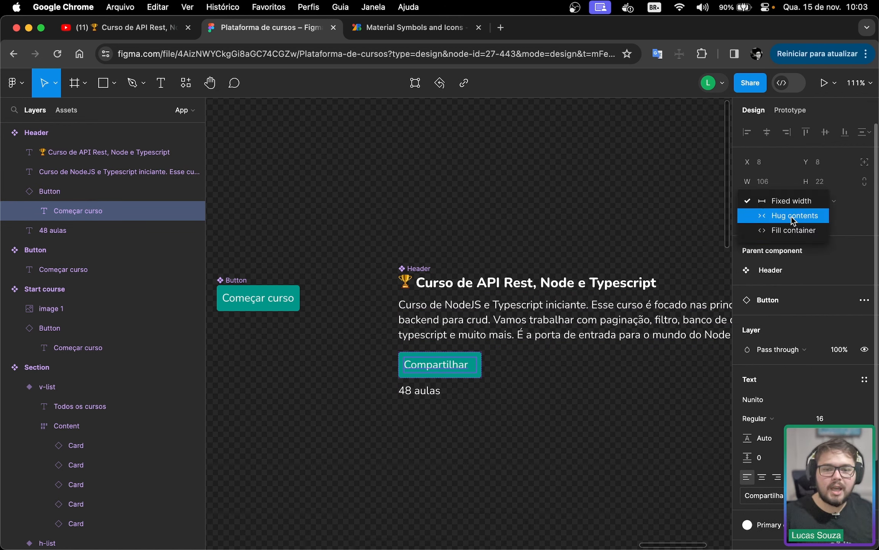
{"action": "left_click", "coordinate": [791, 217]}
{"action": "scroll", "coordinate": [423, 371], "scroll_direction": "up", "scroll_amount": 5}
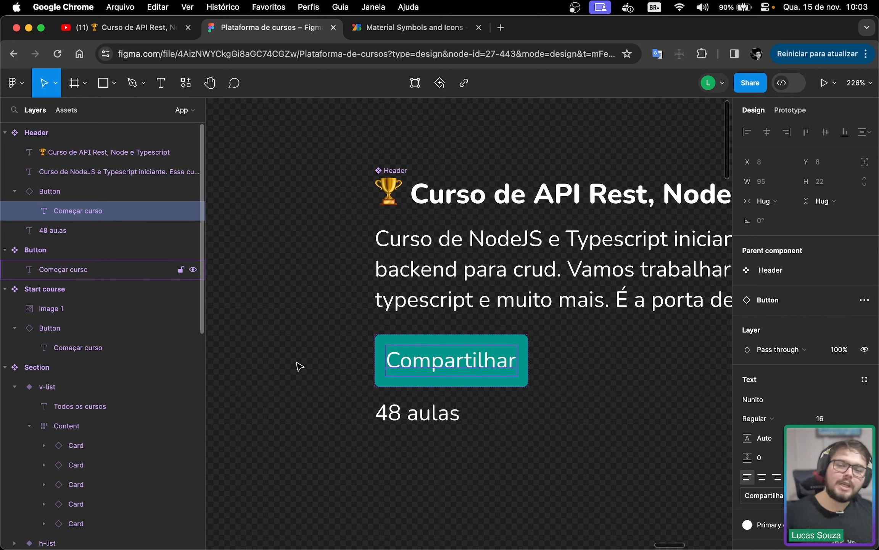
{"action": "left_click_drag", "start_coordinate": [299, 376], "coordinate": [374, 302]}
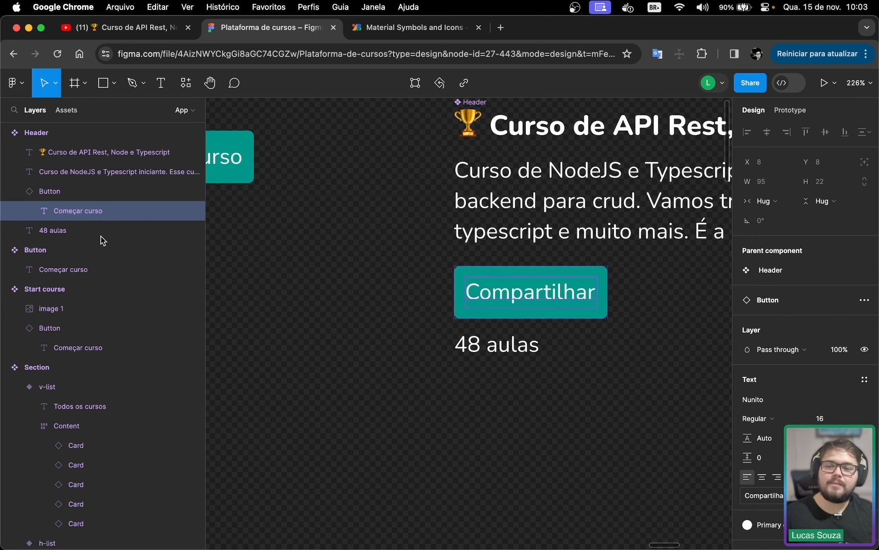
Try to duplicate the label text inside the Header's Compartilhar button, and delete the copy
{"action": "left_click", "coordinate": [58, 193]}
{"action": "left_click", "coordinate": [57, 212]}
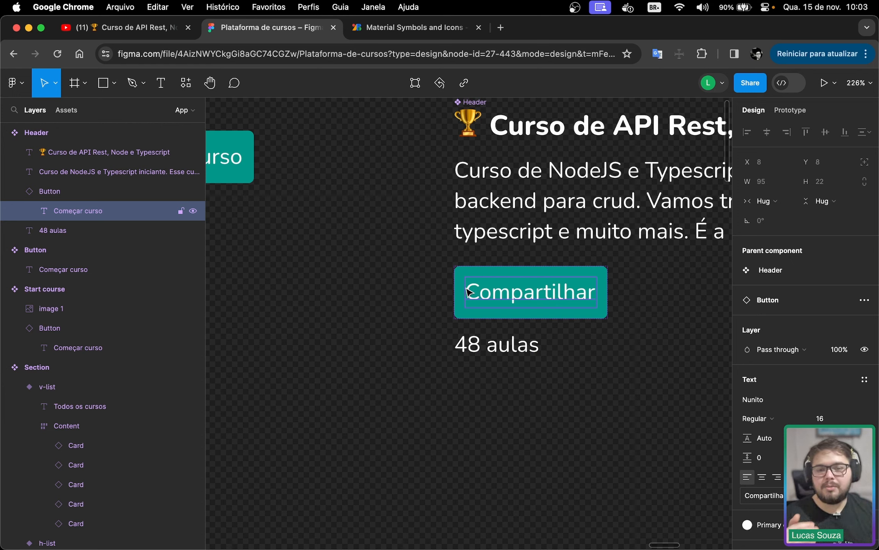
{"action": "key", "text": "super+d"}
{"action": "right_click", "coordinate": [73, 212]}
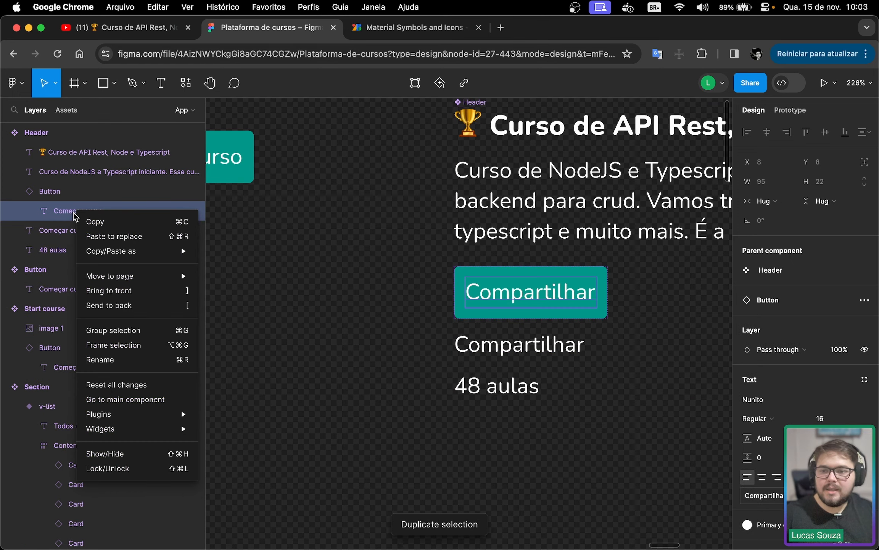
{"action": "left_click", "coordinate": [91, 221]}
{"action": "left_click", "coordinate": [40, 231]}
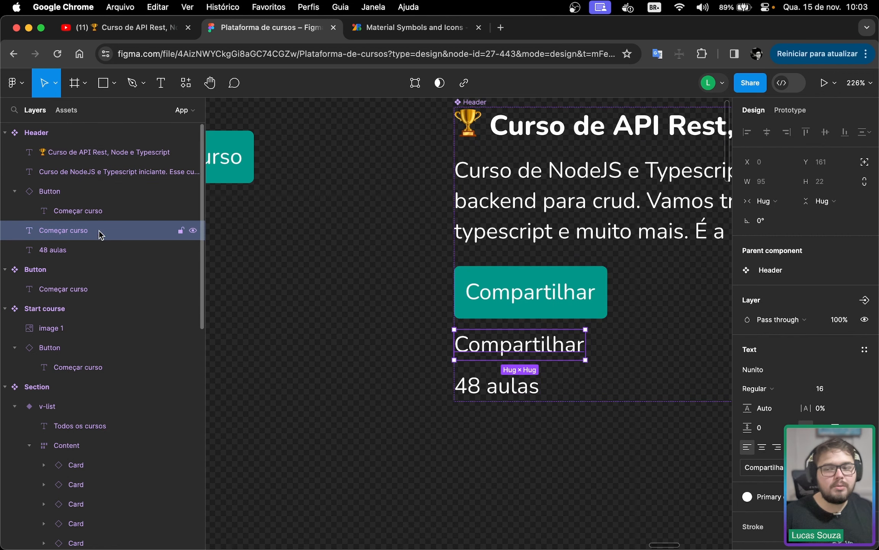
{"action": "key", "text": "Delete"}
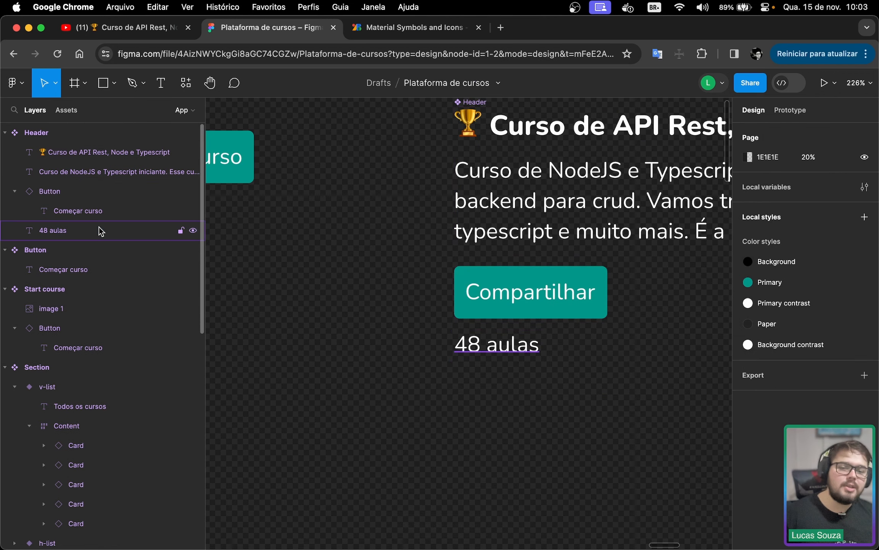
Add a variant to the main Button component labelled Começar curso
{"action": "scroll", "coordinate": [458, 363], "scroll_direction": "left", "scroll_amount": 10}
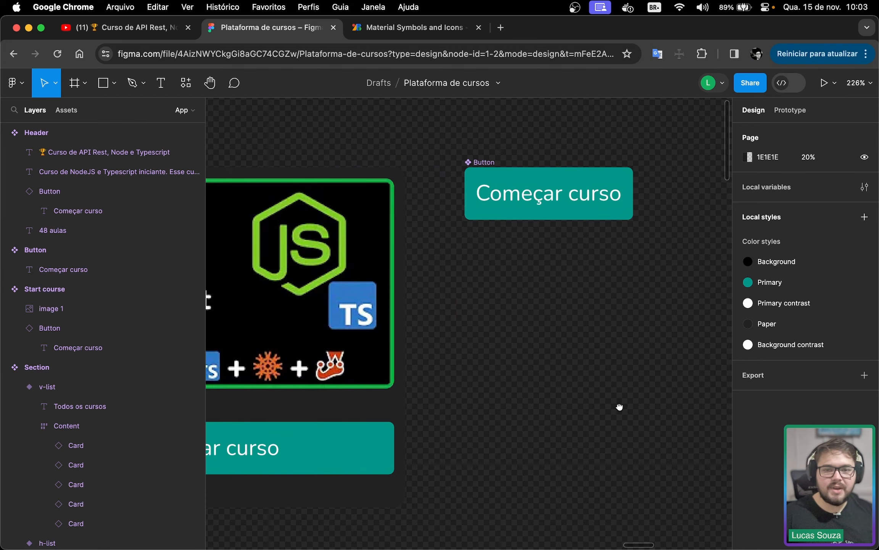
{"action": "scroll", "coordinate": [620, 408], "scroll_direction": "right", "scroll_amount": 5}
{"action": "scroll", "coordinate": [620, 409], "scroll_direction": "up", "scroll_amount": 2}
{"action": "left_click", "coordinate": [380, 199]}
{"action": "left_click", "coordinate": [381, 199]}
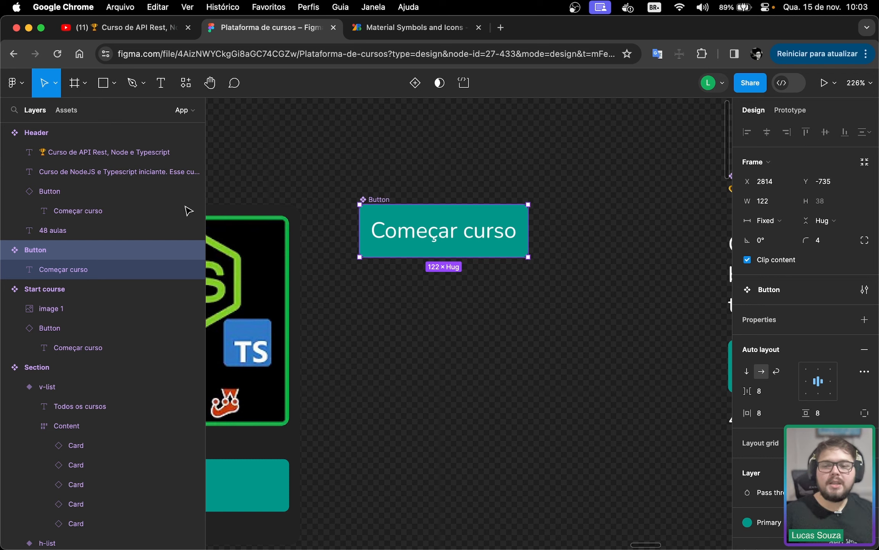
{"action": "right_click", "coordinate": [93, 251]}
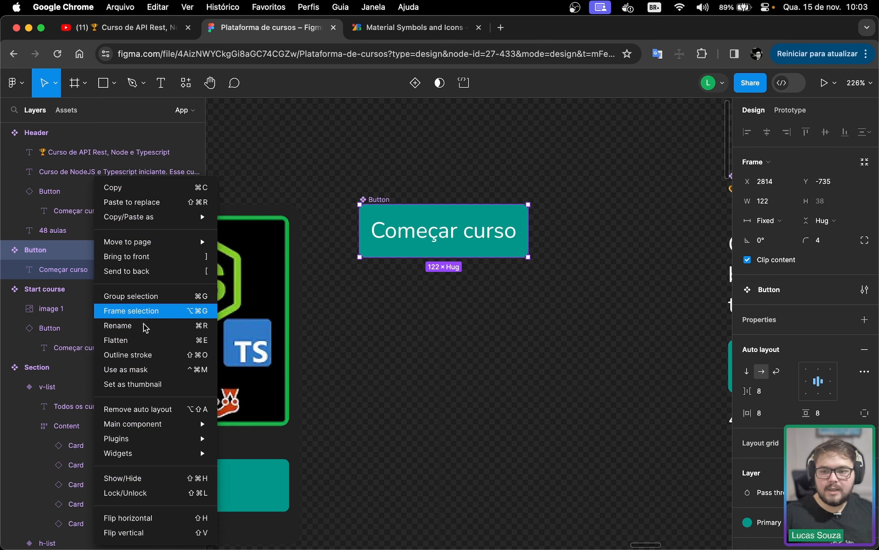
{"action": "mouse_move", "coordinate": [159, 429]}
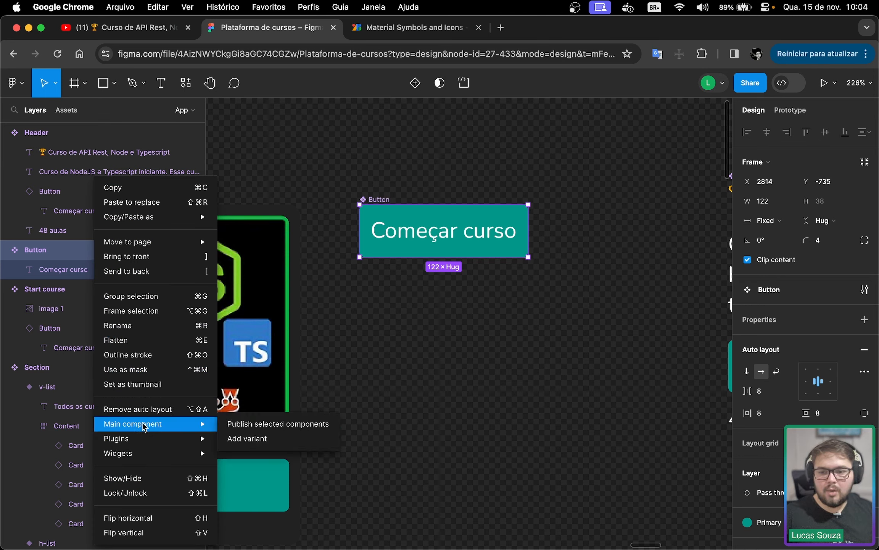
{"action": "left_click", "coordinate": [258, 438]}
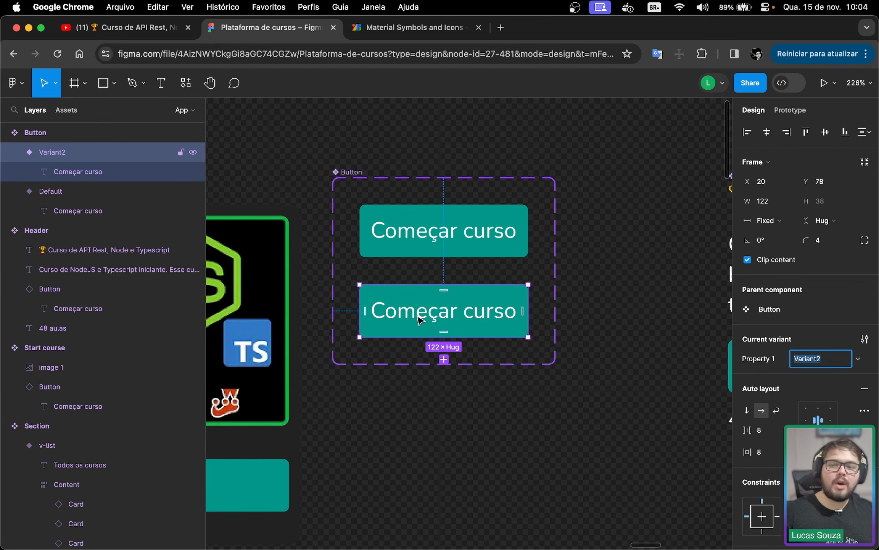
Rename the Button component's Default variant to "variant=contained"
{"action": "left_click", "coordinate": [42, 192]}
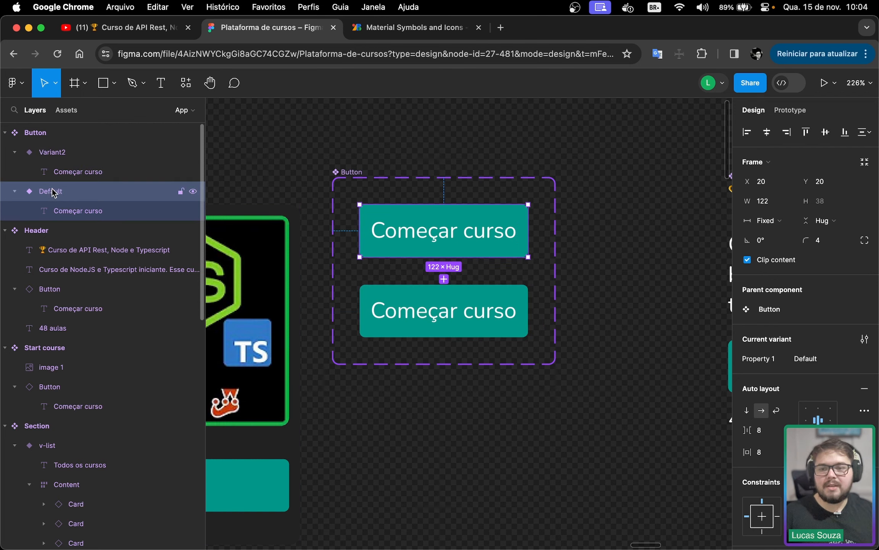
{"action": "double_click", "coordinate": [58, 192]}
{"action": "left_click", "coordinate": [61, 196]}
{"action": "left_click_drag", "start_coordinate": [60, 193], "coordinate": [69, 194]}
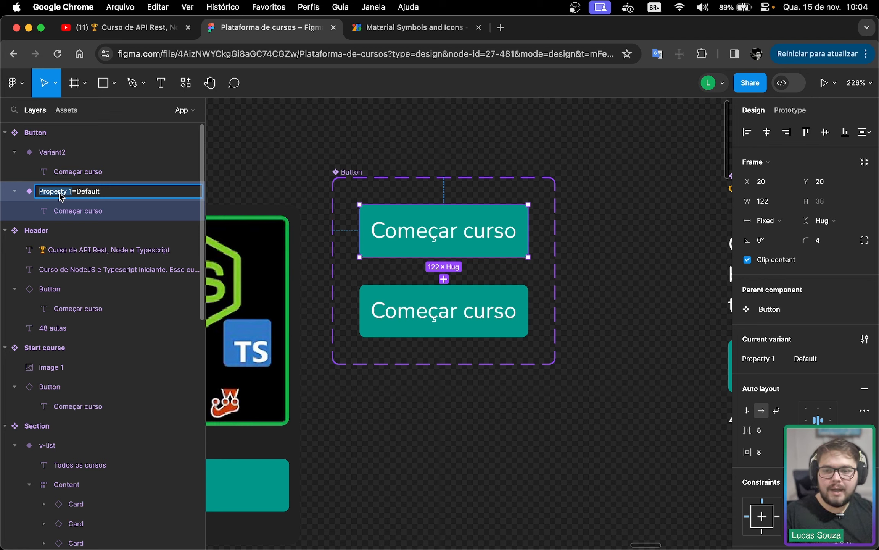
{"action": "type", "text": "variant"}
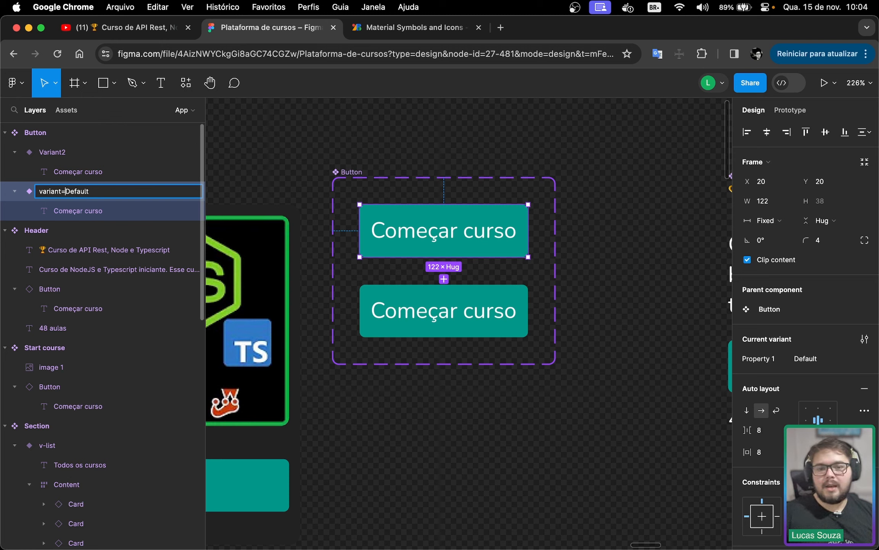
{"action": "key", "text": "shift+super+Right"}
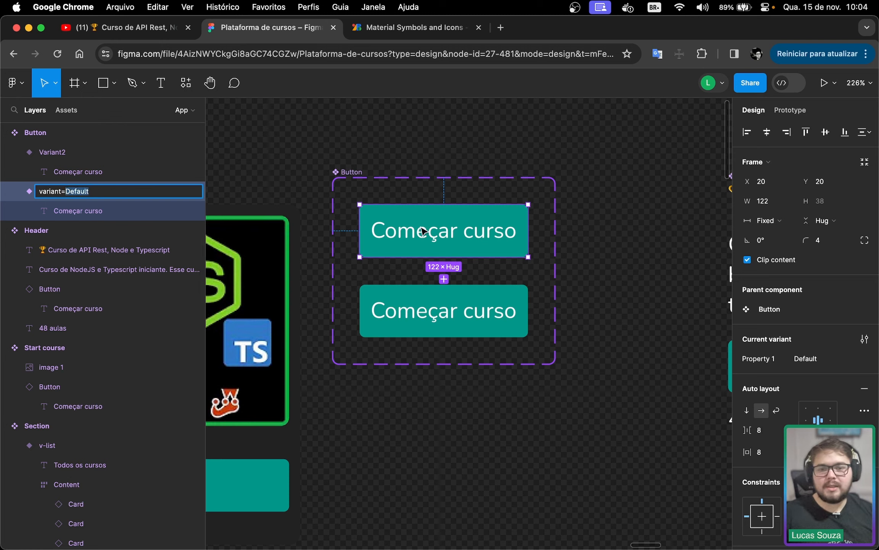
{"action": "type", "text": "c"}
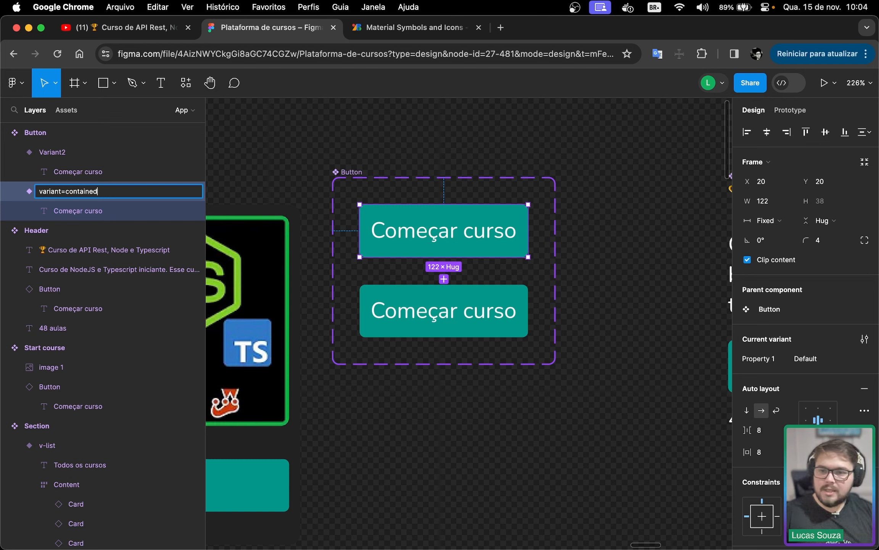
{"action": "type", "text": "ontained"}
{"action": "key", "text": "Return"}
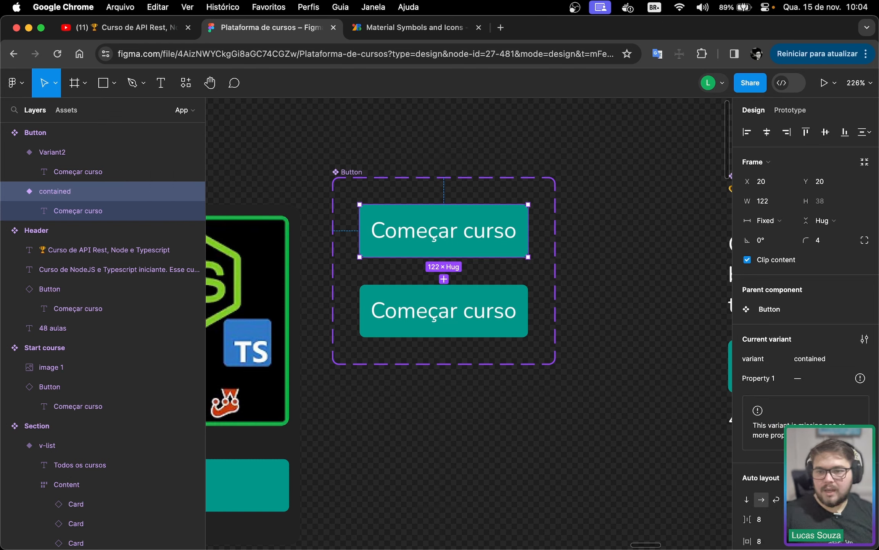
Rename the Button component's second variant to "variant=icon"
{"action": "double_click", "coordinate": [63, 152]}
{"action": "left_click", "coordinate": [61, 157]}
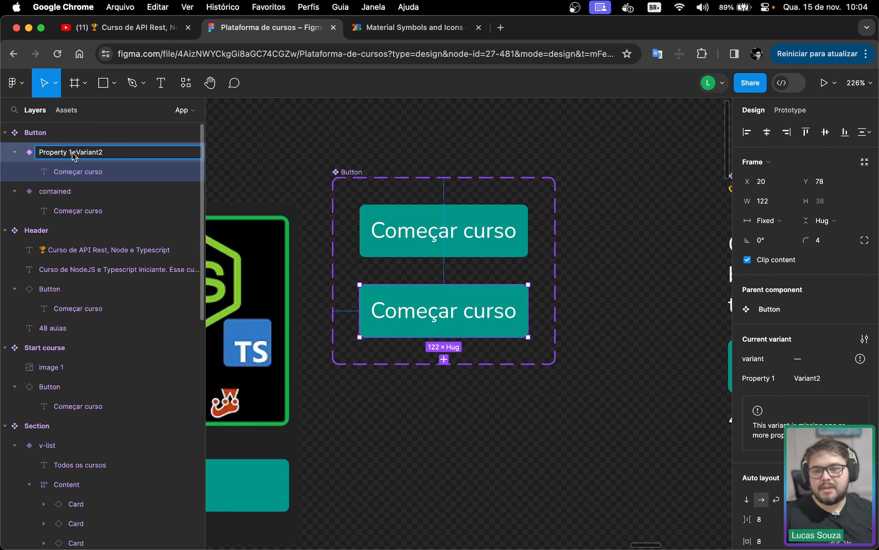
{"action": "left_click_drag", "start_coordinate": [72, 154], "coordinate": [24, 158]}
{"action": "type", "text": "variant"}
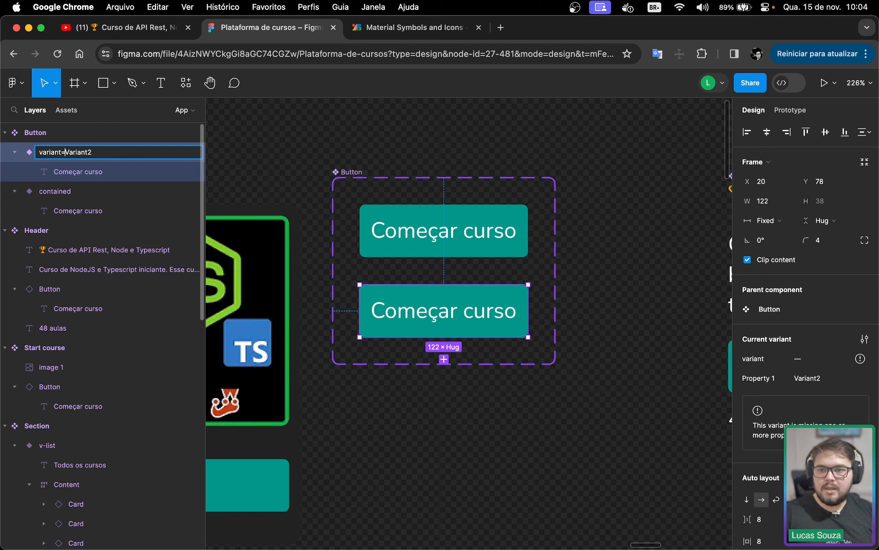
{"action": "left_click_drag", "start_coordinate": [65, 152], "coordinate": [92, 152]}
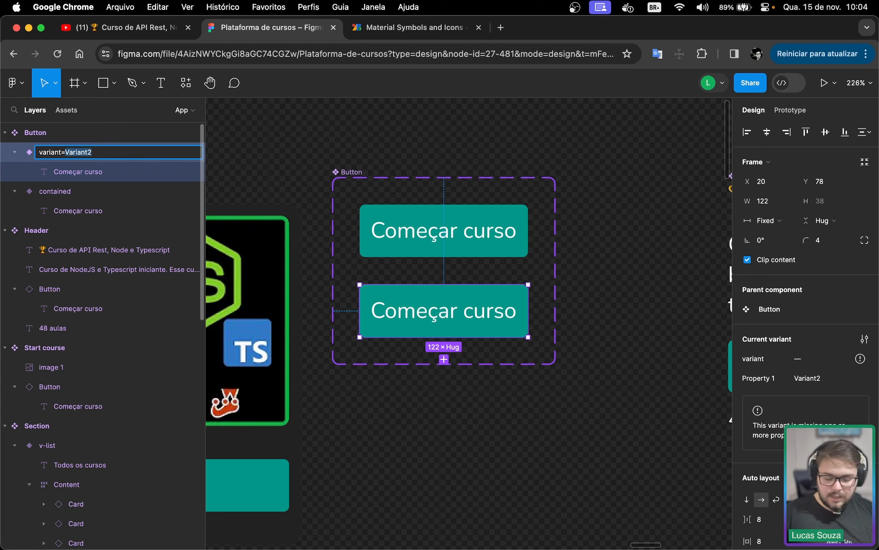
{"action": "type", "text": "ico"}
{"action": "key", "text": "Return"}
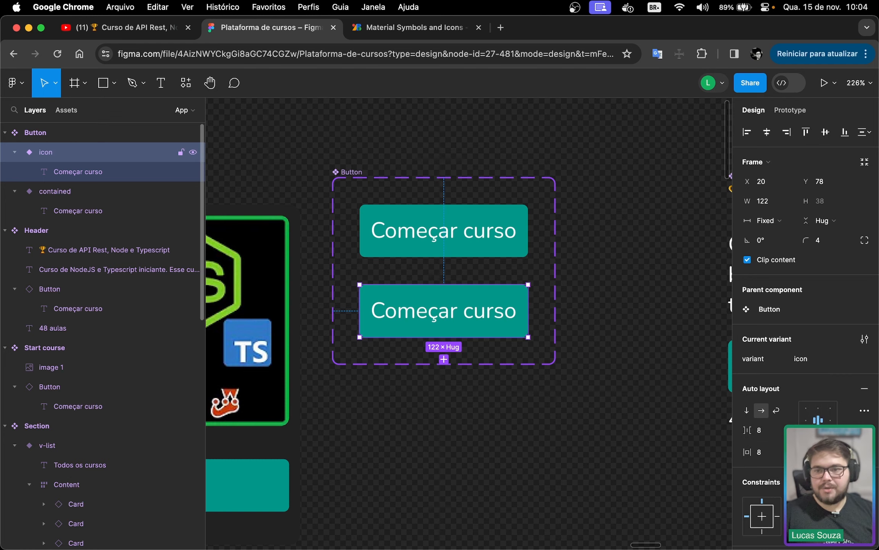
Rename the Button component's second variant to "variant=contained-icon"
{"action": "double_click", "coordinate": [63, 159]}
{"action": "left_click", "coordinate": [75, 152]}
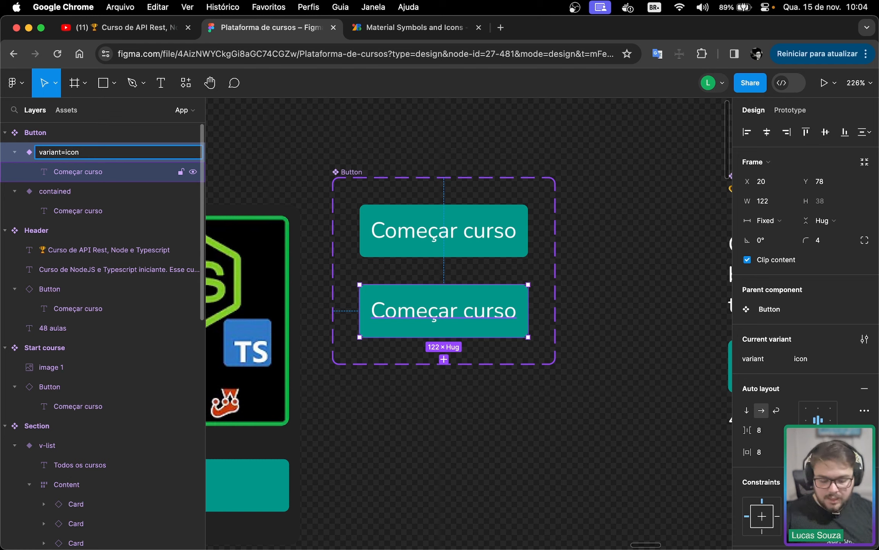
{"action": "type", "text": "contained-"}
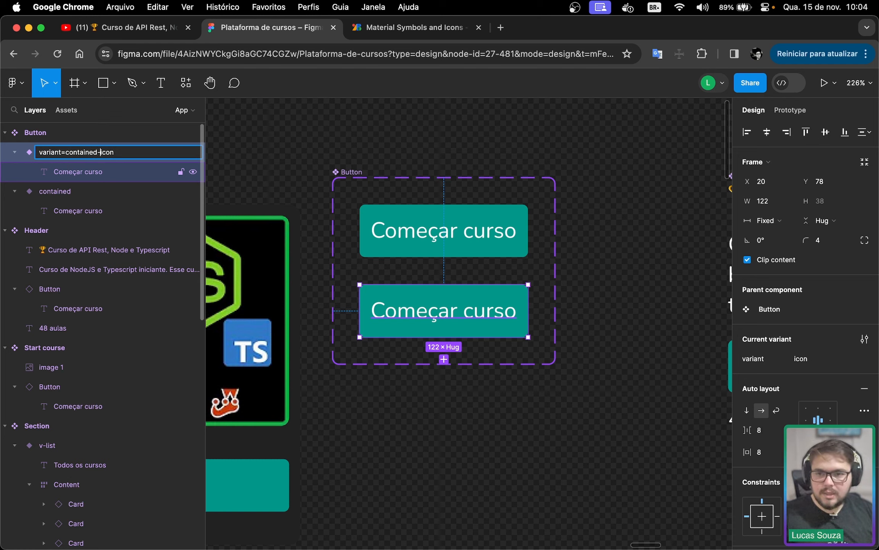
{"action": "key", "text": "Return"}
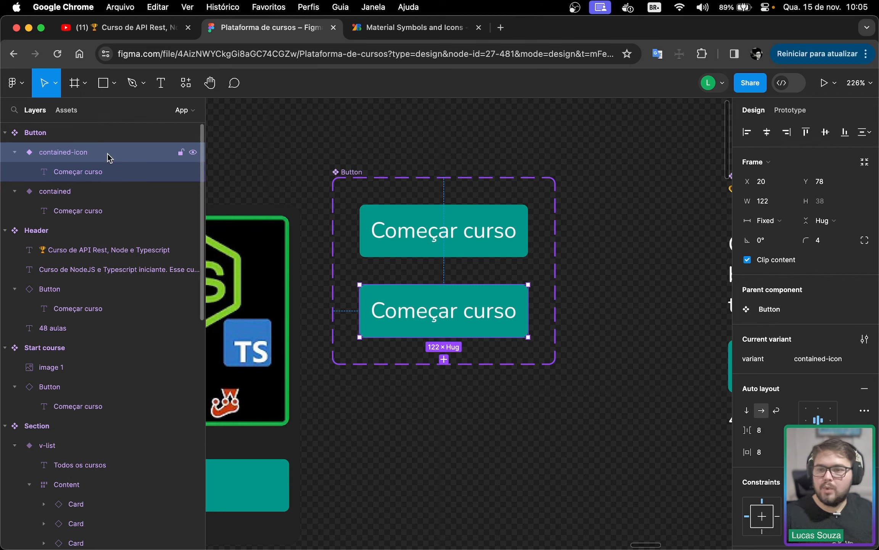
Duplicate the label text inside the contained-icon variant and change the copy's text to "Compartilhar"
{"action": "left_click", "coordinate": [88, 171]}
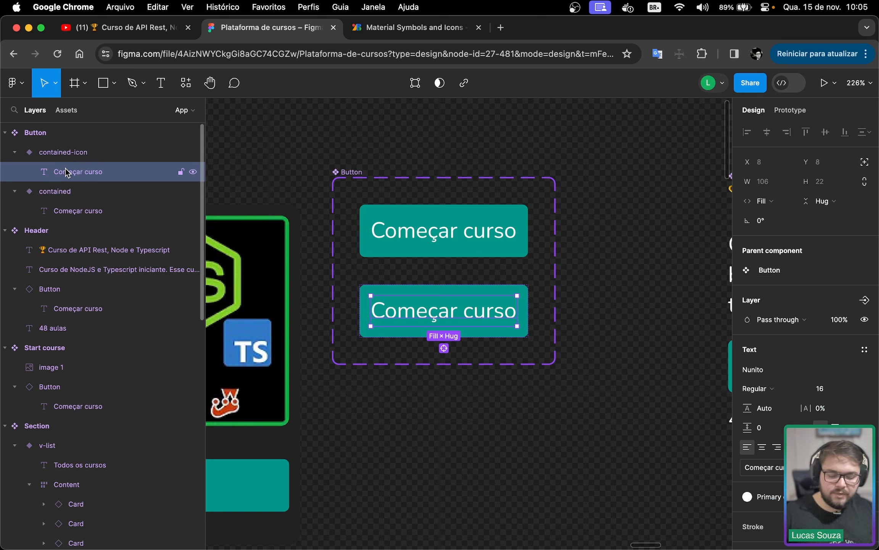
{"action": "key", "text": "super+d"}
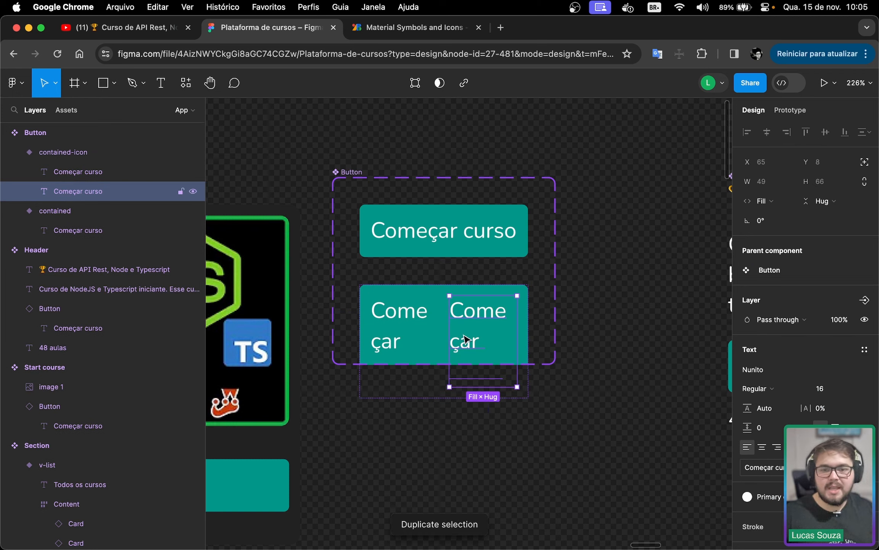
{"action": "double_click", "coordinate": [460, 314]}
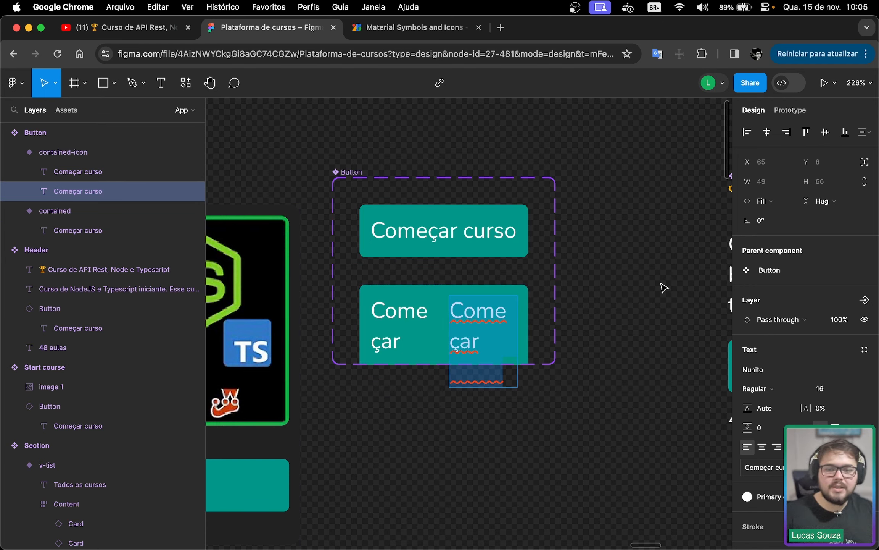
{"action": "type", "text": "Comp"}
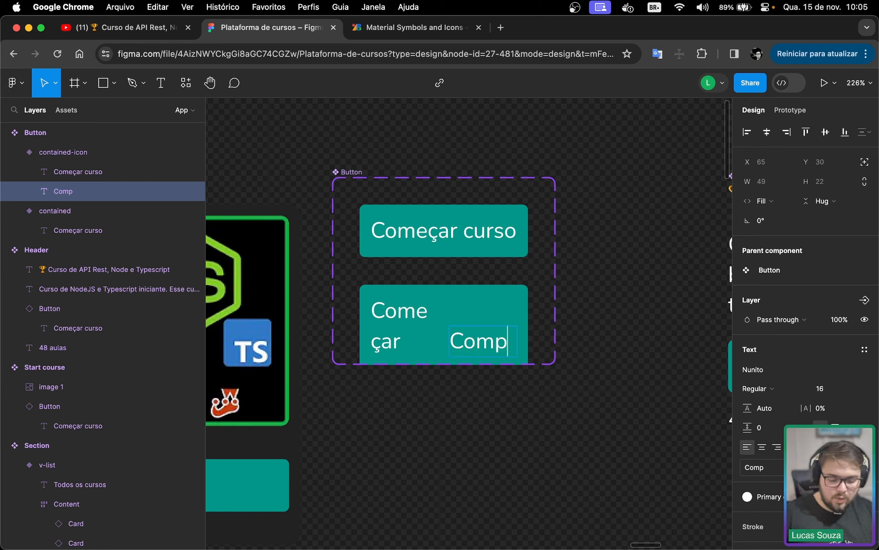
{"action": "type", "text": "artilhar"}
{"action": "key", "text": "Escape"}
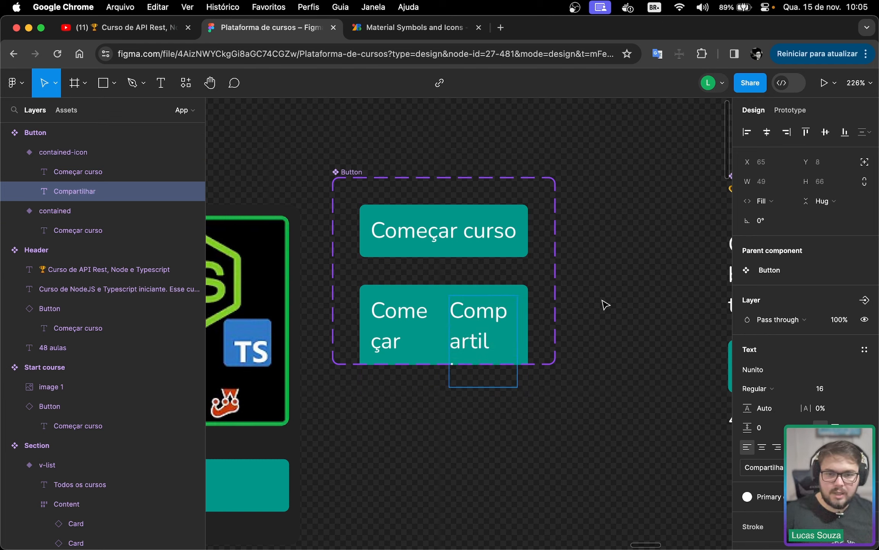
Replace the first text in the contained-icon variant with "share"
{"action": "left_click", "coordinate": [406, 327]}
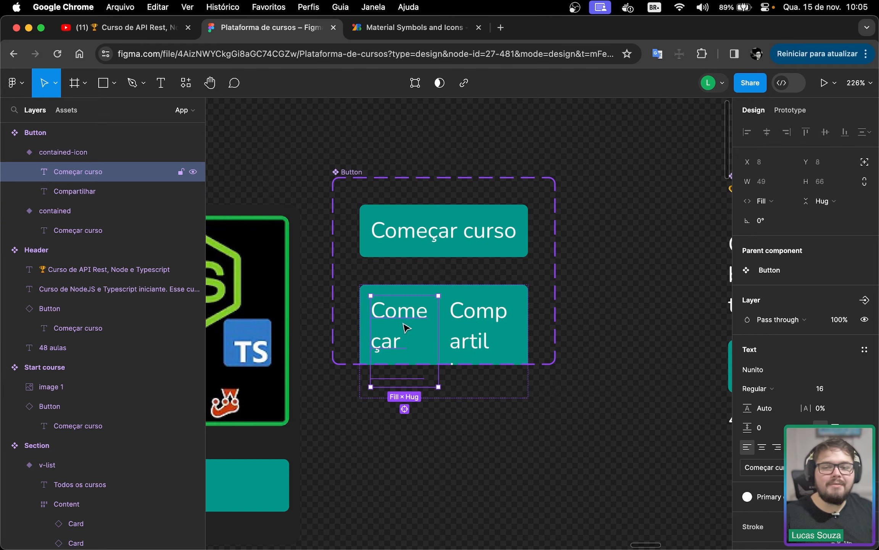
{"action": "double_click", "coordinate": [403, 322]}
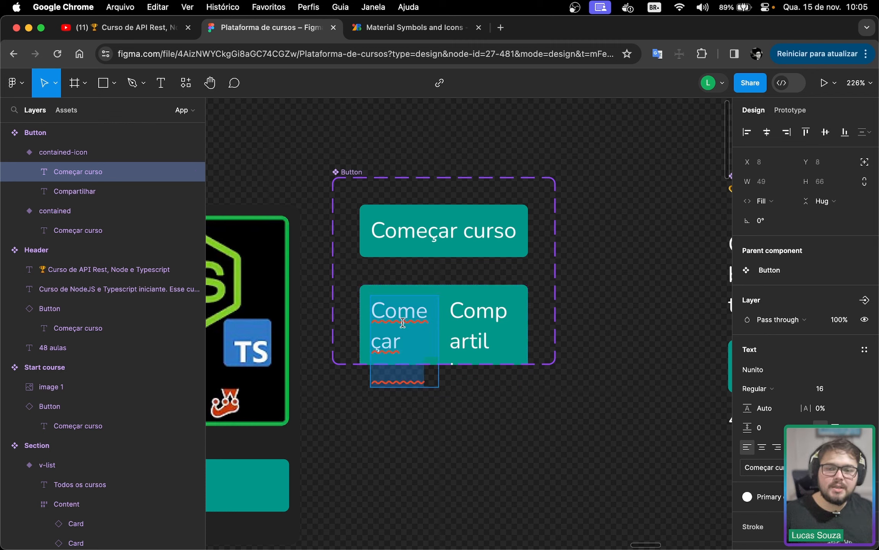
{"action": "type", "text": "s"}
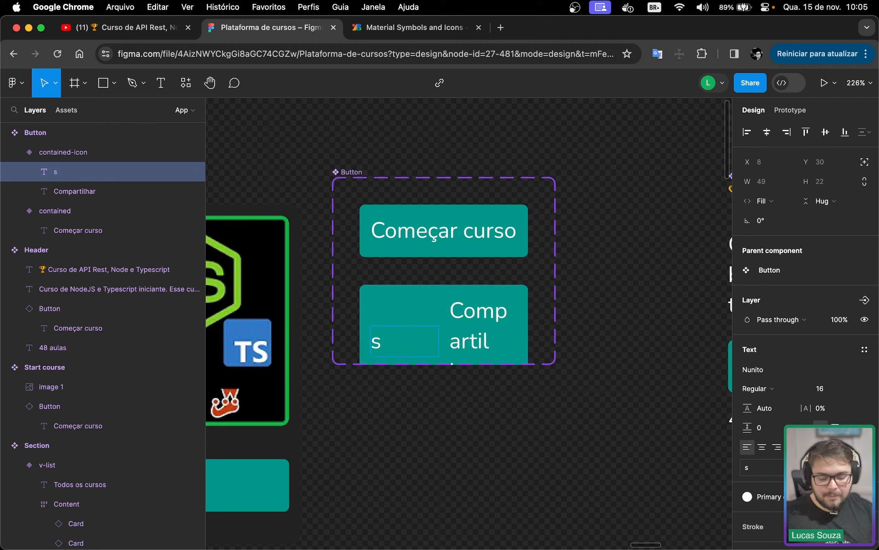
{"action": "type", "text": "hare"}
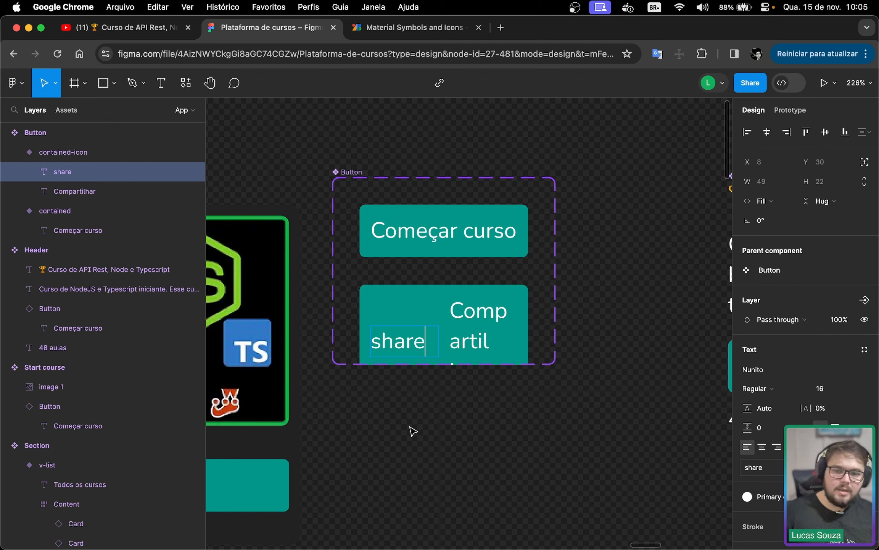
{"action": "key", "text": "Escape"}
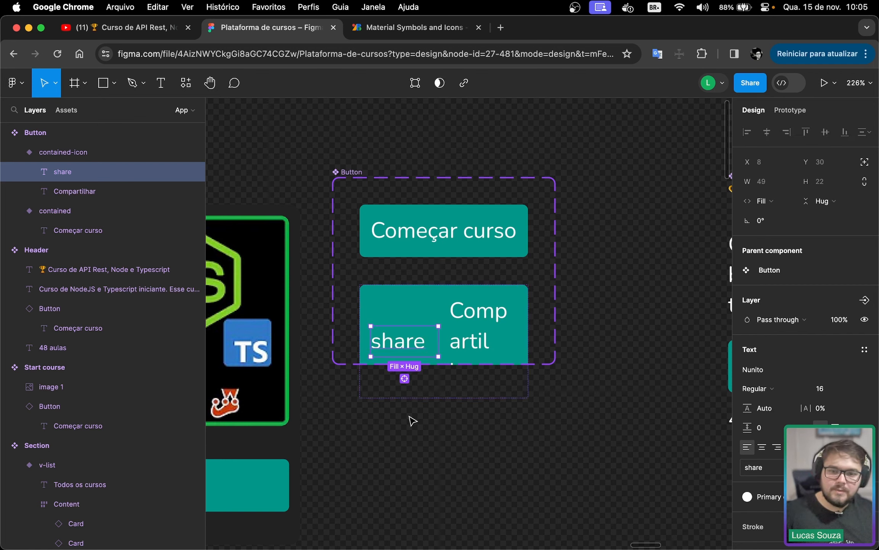
Change the font of the "share" text in the contained-icon variant to Material Icons
{"action": "left_click", "coordinate": [778, 371]}
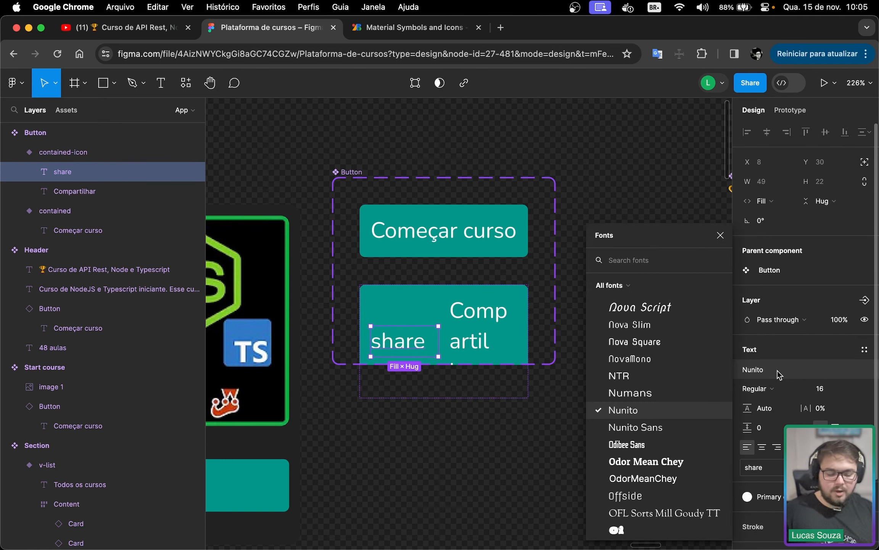
{"action": "type", "text": "mater"}
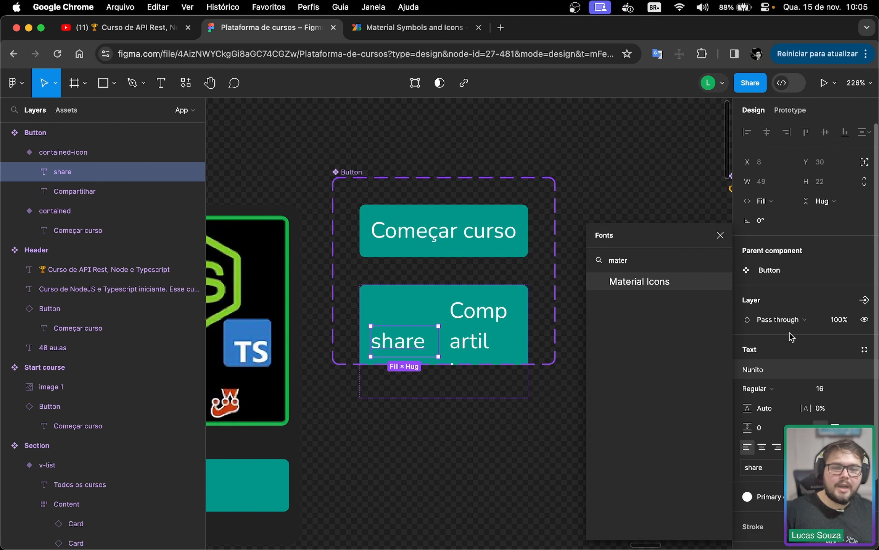
{"action": "left_click", "coordinate": [665, 282]}
{"action": "key", "text": "Escape"}
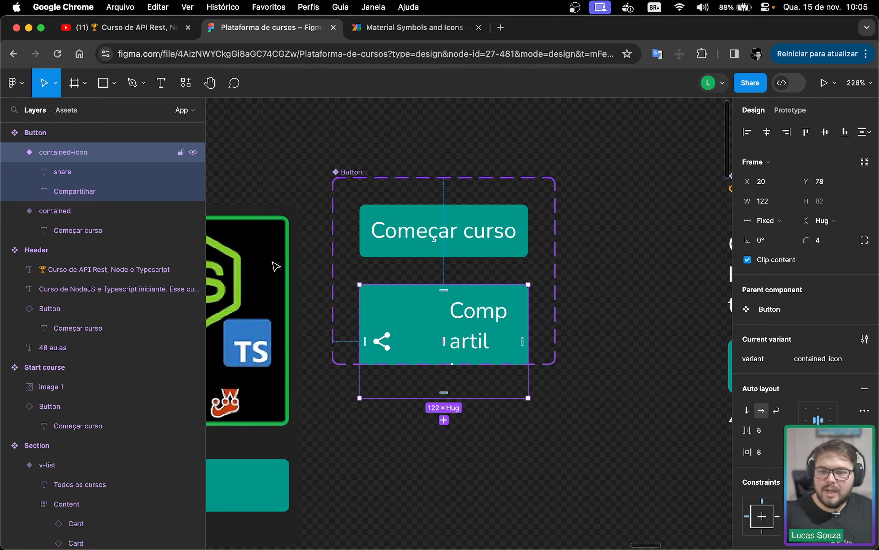
Set the share icon's horizontal sizing to Hug contents in the contained-icon variant
{"action": "scroll", "coordinate": [798, 400], "scroll_direction": "down", "scroll_amount": 1}
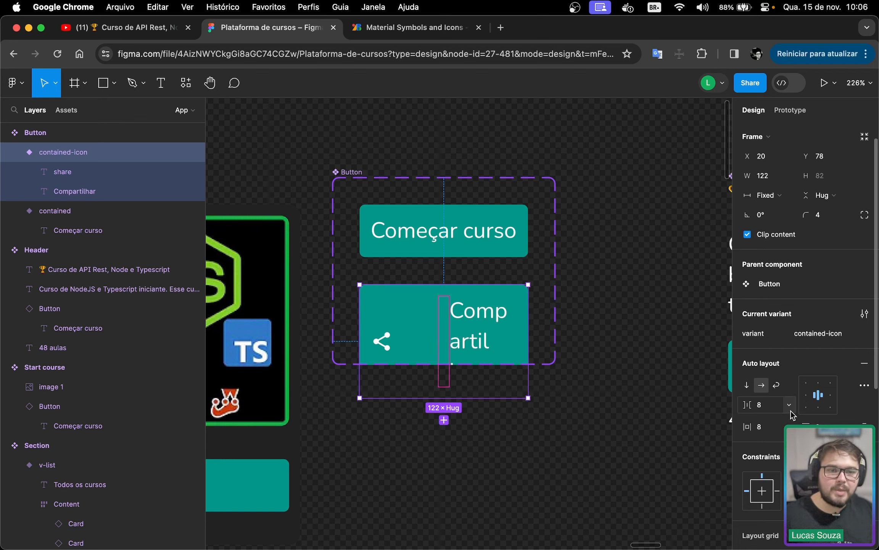
{"action": "left_click", "coordinate": [90, 172]}
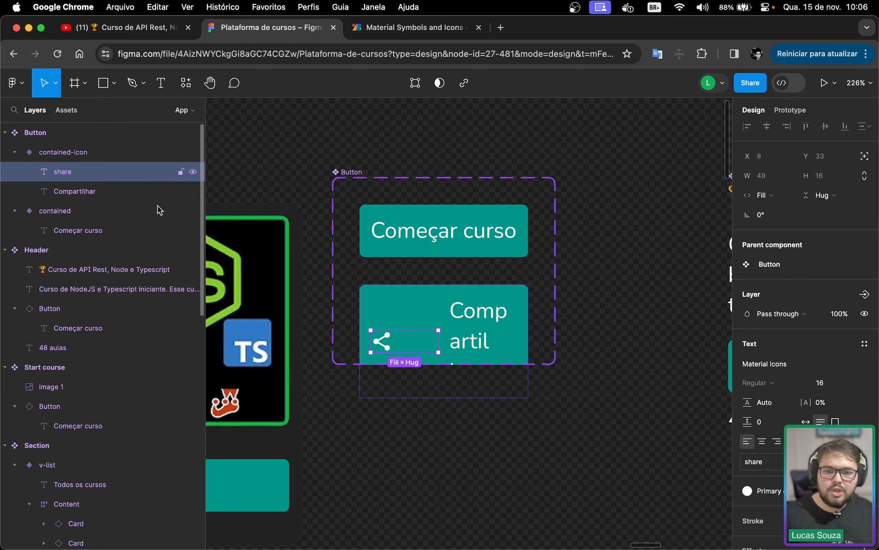
{"action": "left_click", "coordinate": [769, 198]}
{"action": "left_click", "coordinate": [782, 181]}
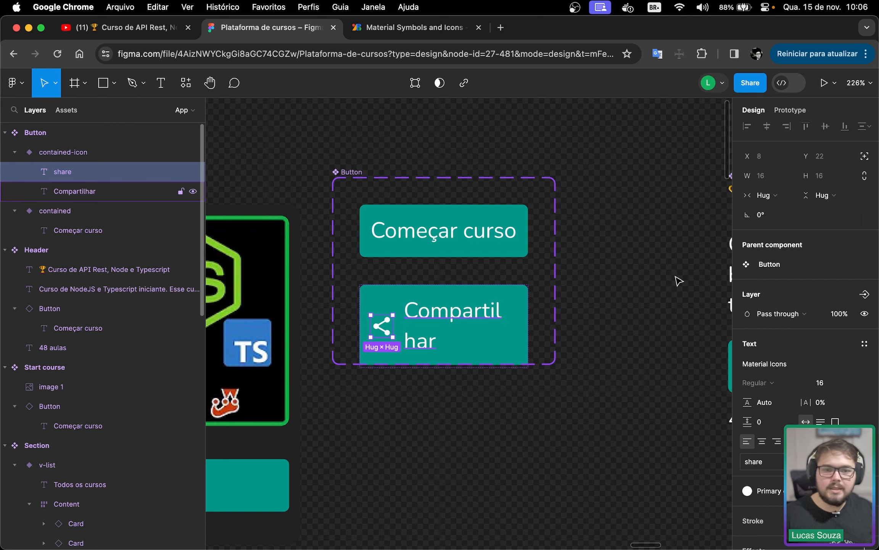
Keep the Compartilhar label's width at Fill container and turn on text truncation for it
{"action": "scroll", "coordinate": [797, 420], "scroll_direction": "down", "scroll_amount": 1}
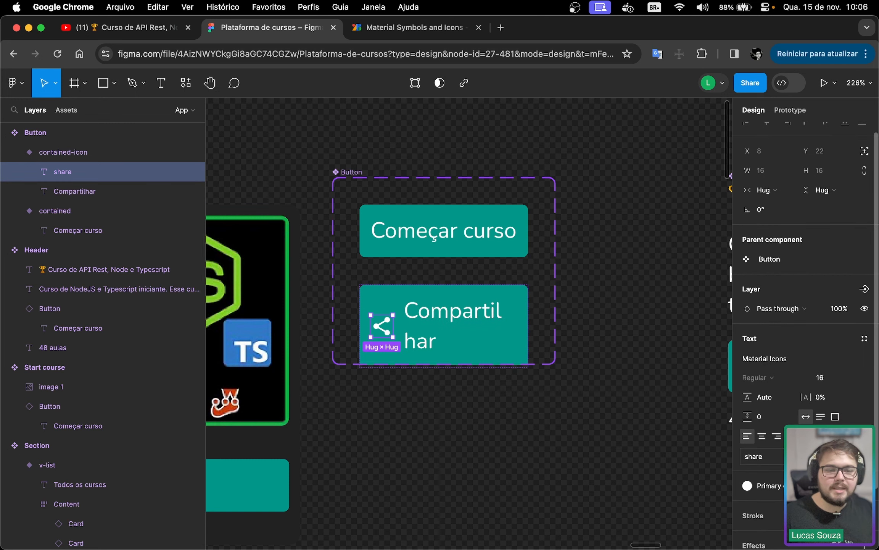
{"action": "left_click", "coordinate": [98, 191]}
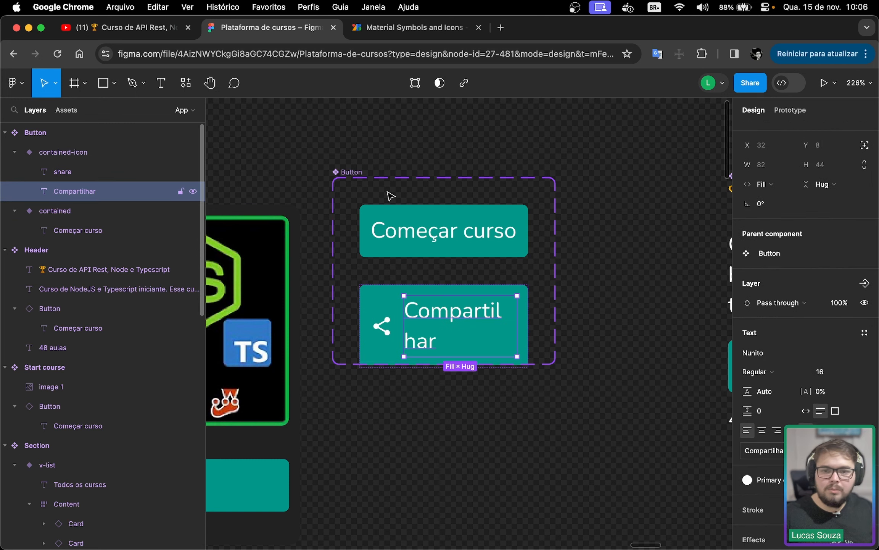
{"action": "left_click", "coordinate": [768, 189]}
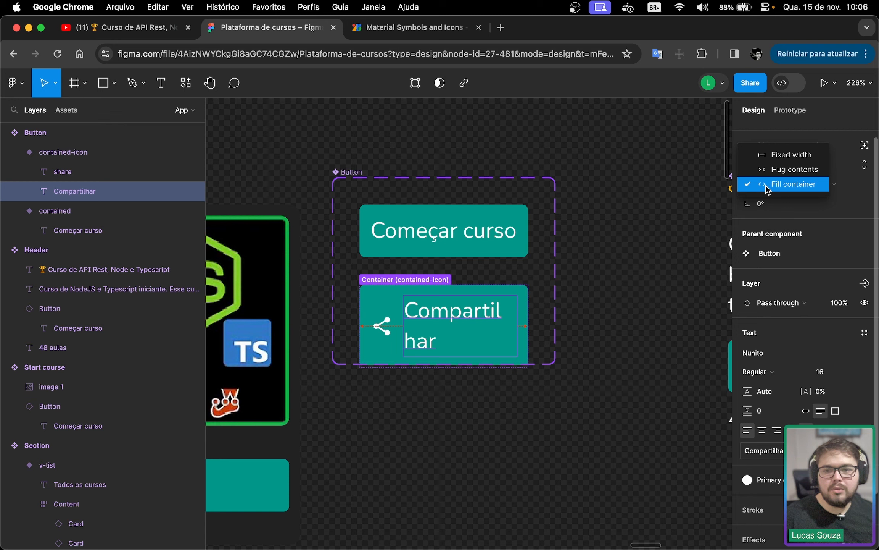
{"action": "left_click", "coordinate": [768, 185]}
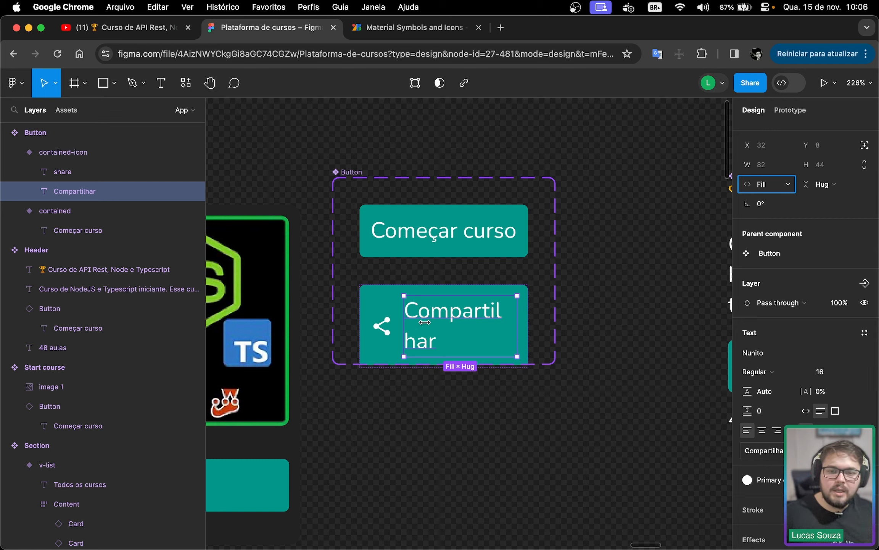
{"action": "left_click", "coordinate": [864, 333]}
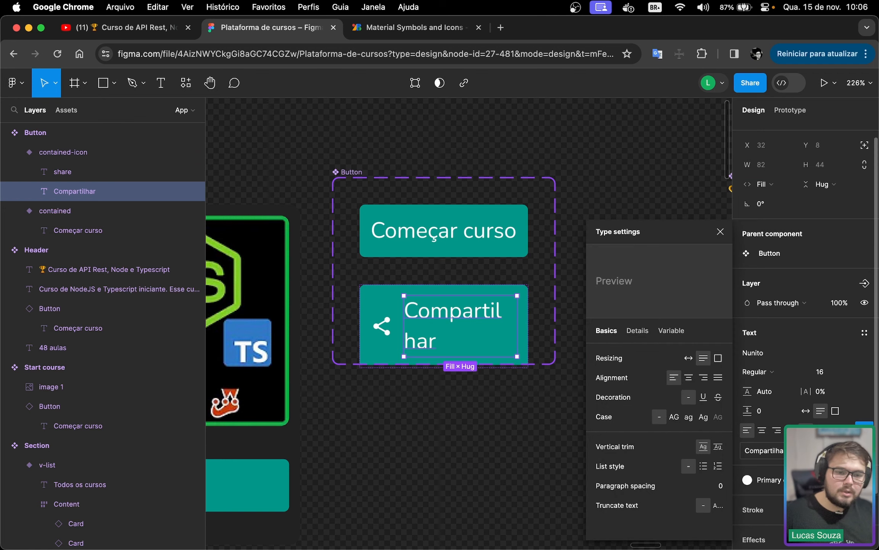
{"action": "left_click", "coordinate": [718, 505]}
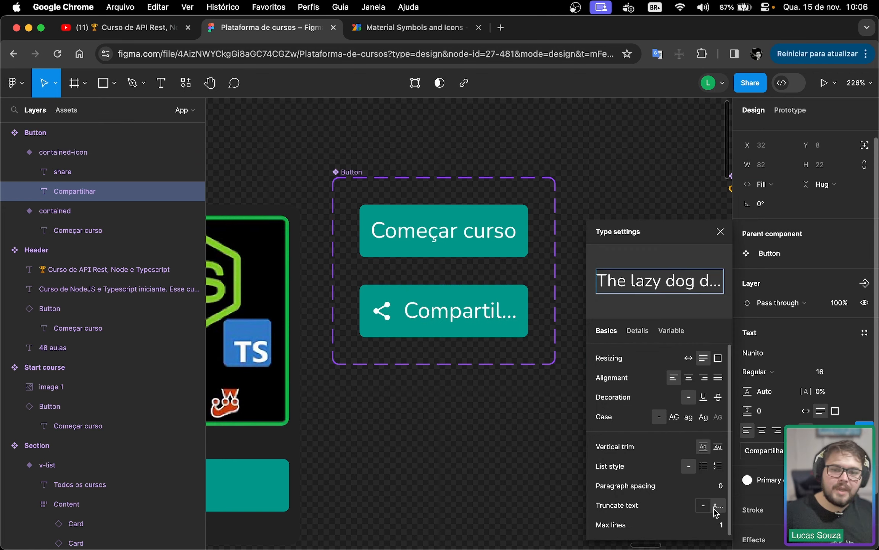
{"action": "left_click", "coordinate": [550, 405]}
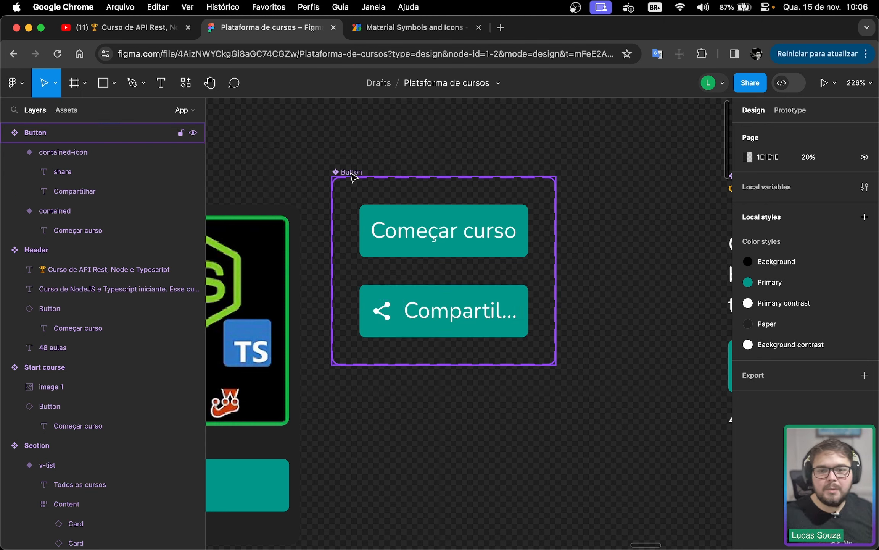
Widen the Button component set to about 209 and its contained-icon variant to about 141
{"action": "left_click", "coordinate": [422, 177]}
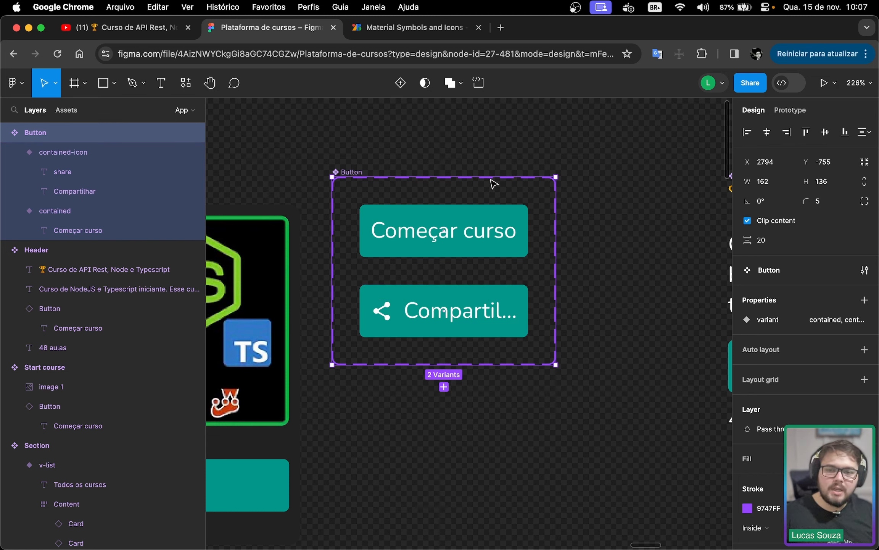
{"action": "left_click_drag", "start_coordinate": [557, 227], "coordinate": [621, 234]}
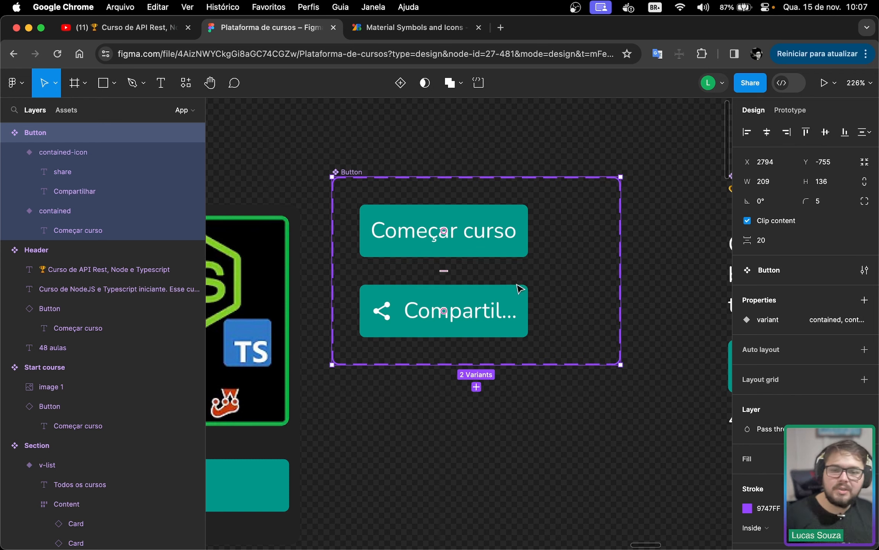
{"action": "left_click", "coordinate": [86, 158]}
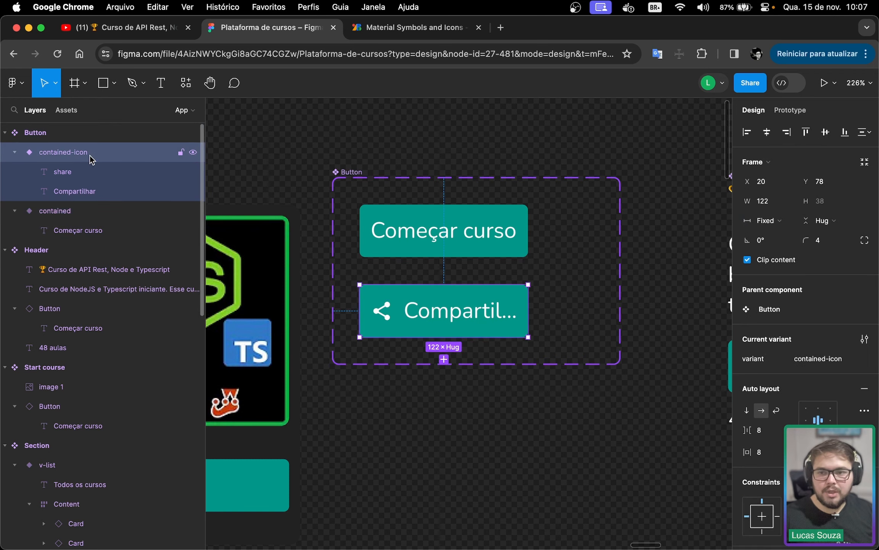
{"action": "left_click_drag", "start_coordinate": [531, 315], "coordinate": [555, 311]}
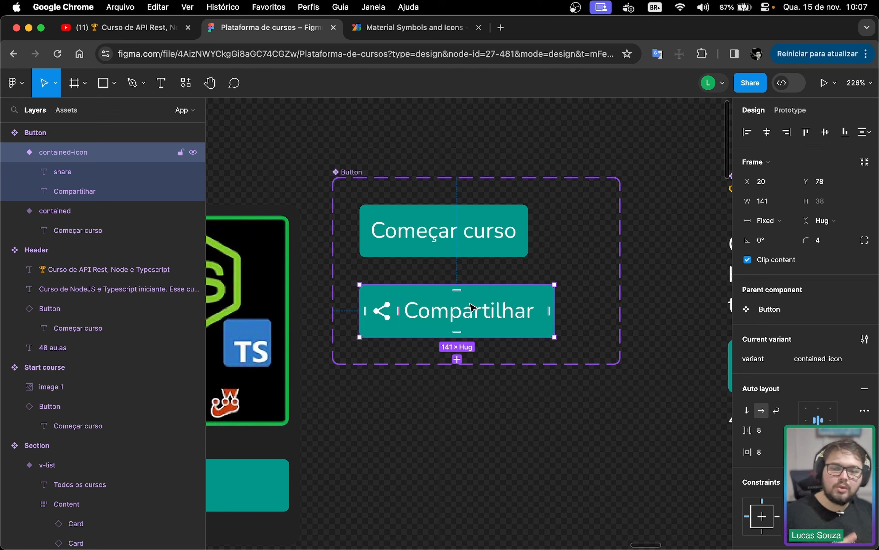
Set the width of both the contained-icon variant and its Compartilhar label to Hug contents
{"action": "left_click", "coordinate": [765, 221]}
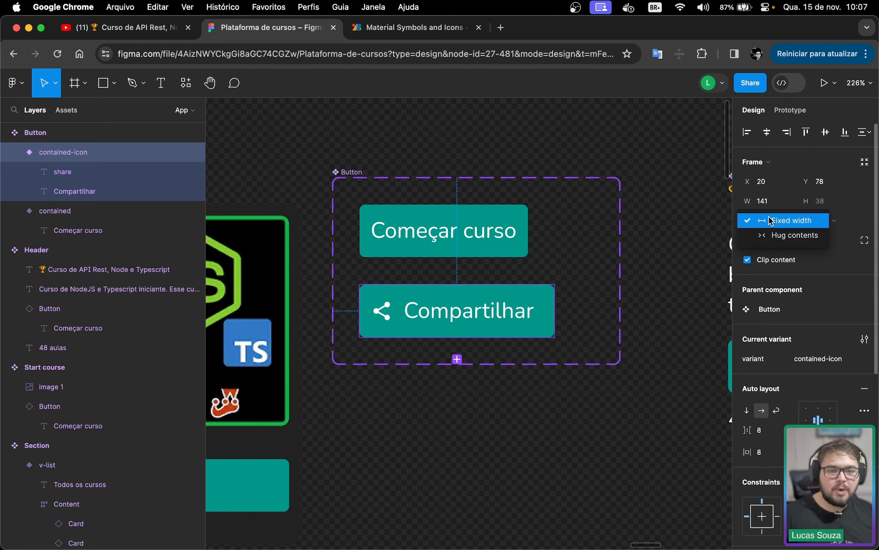
{"action": "left_click", "coordinate": [771, 235]}
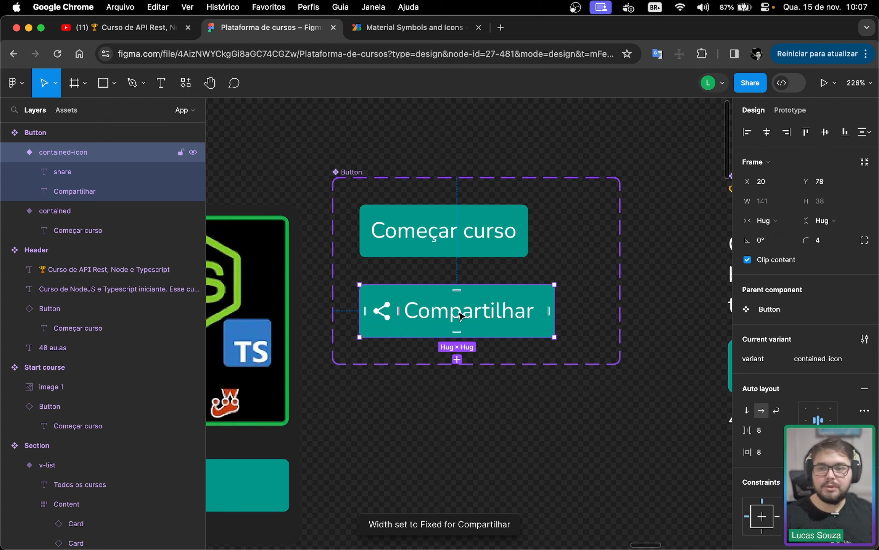
{"action": "left_click", "coordinate": [114, 190]}
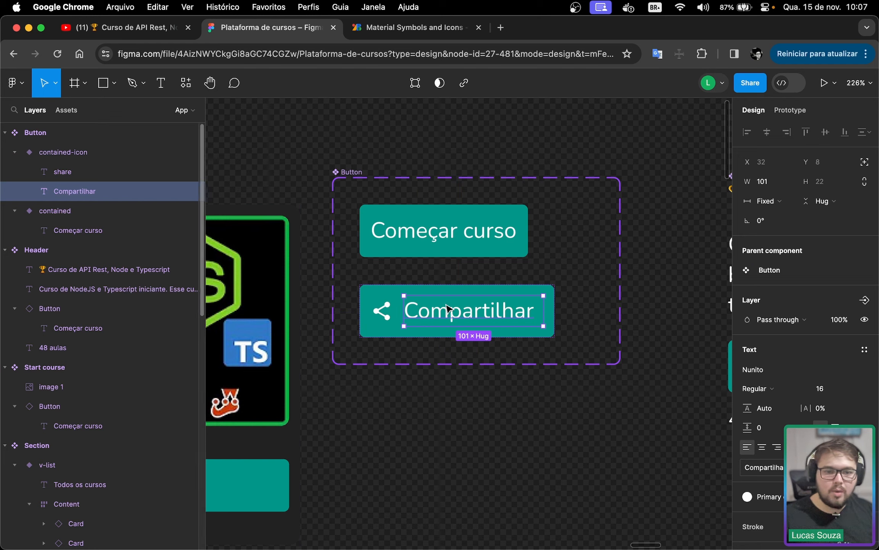
{"action": "left_click", "coordinate": [764, 203]}
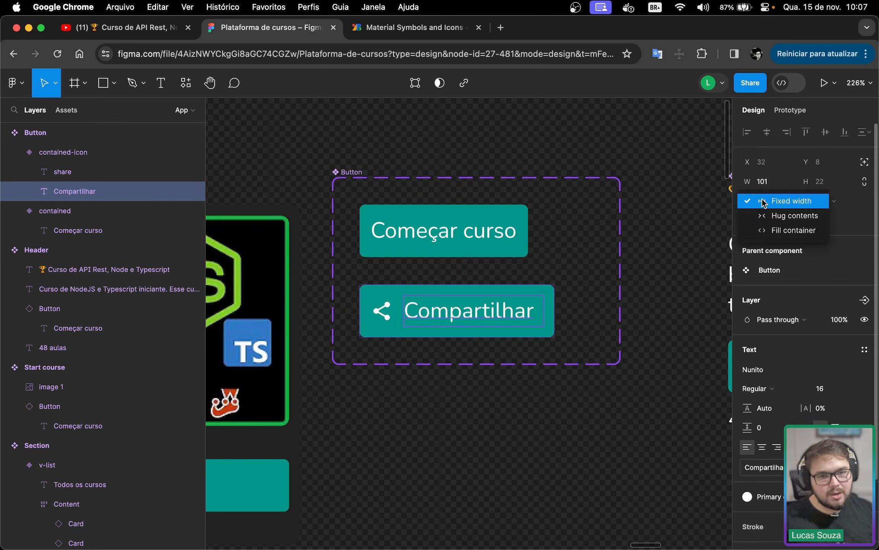
{"action": "left_click", "coordinate": [776, 216]}
{"action": "left_click", "coordinate": [436, 339]}
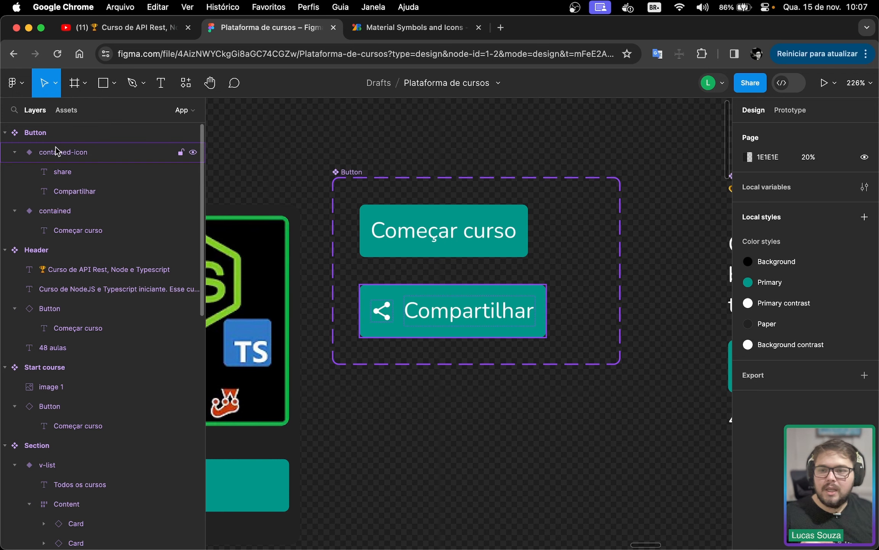
Duplicate the contained-icon variant of the Button component and name the copy's variant value shaped-icon
{"action": "left_click", "coordinate": [27, 154]}
{"action": "left_click", "coordinate": [14, 152]}
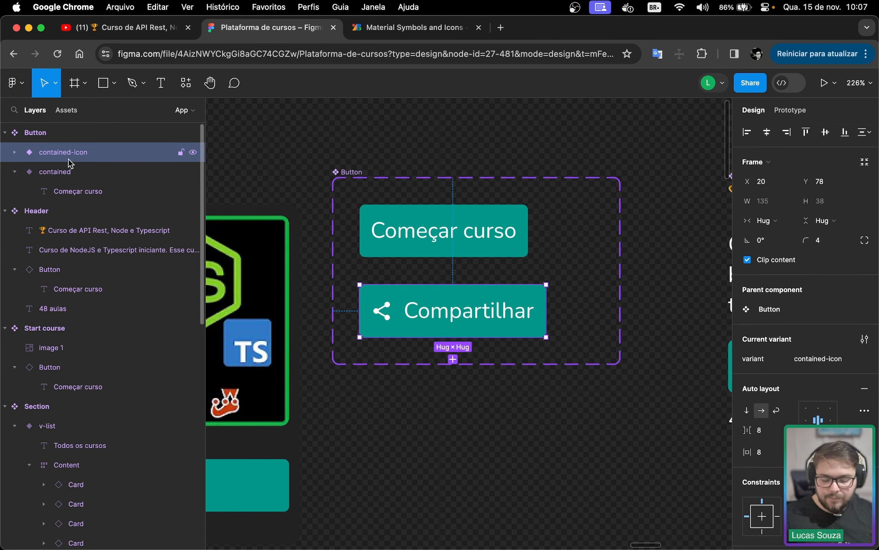
{"action": "key", "text": "super+d"}
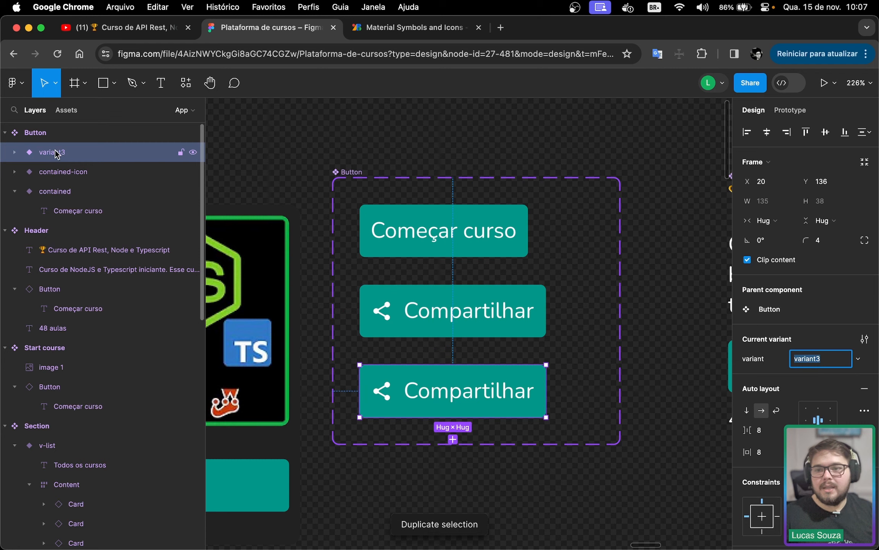
{"action": "double_click", "coordinate": [67, 153]}
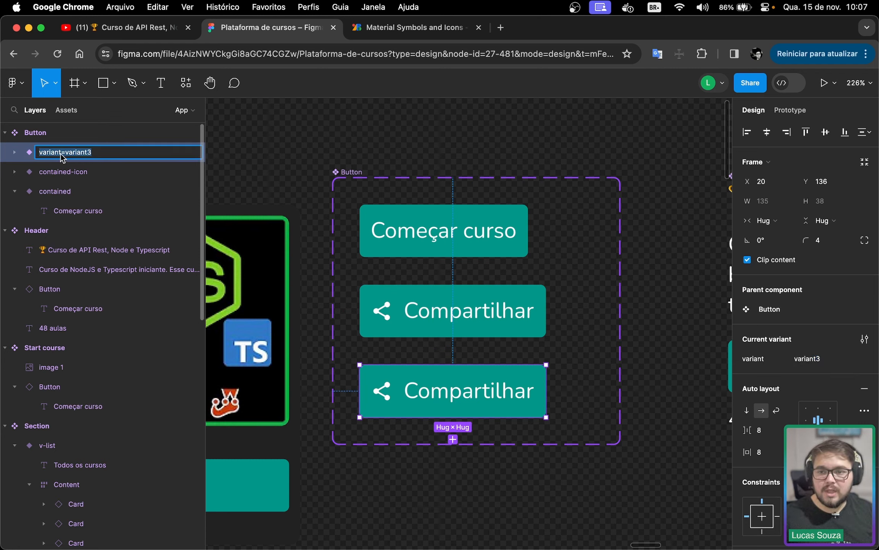
{"action": "double_click", "coordinate": [80, 153]}
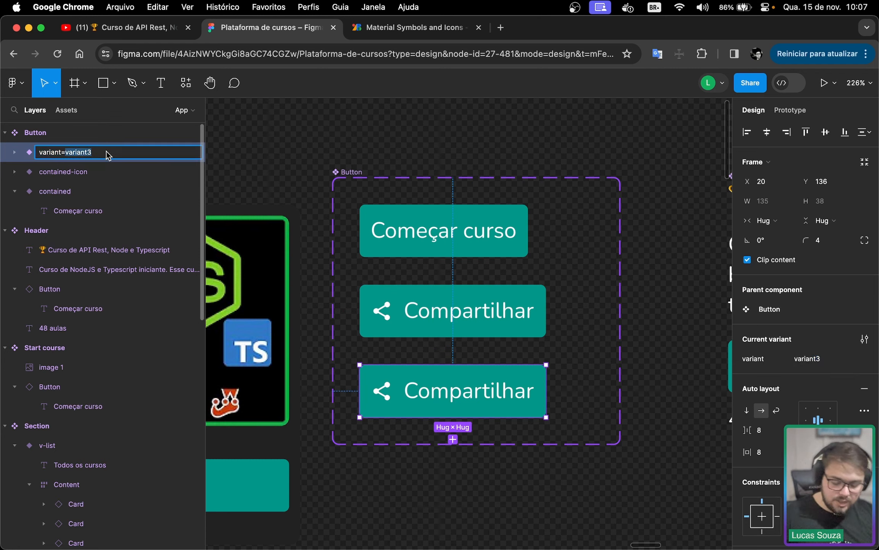
{"action": "type", "text": "shaped-ic"}
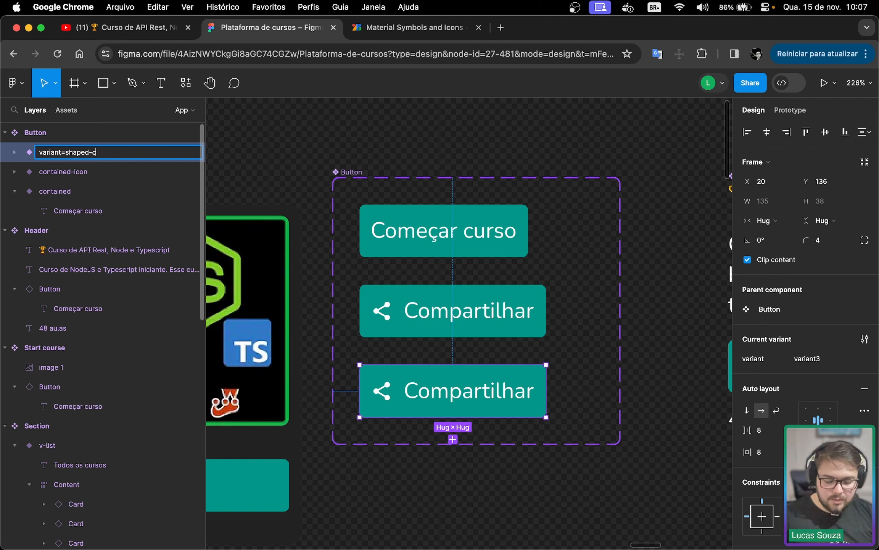
{"action": "key", "text": "BackSpace"}
{"action": "type", "text": "icon"}
{"action": "key", "text": "Return"}
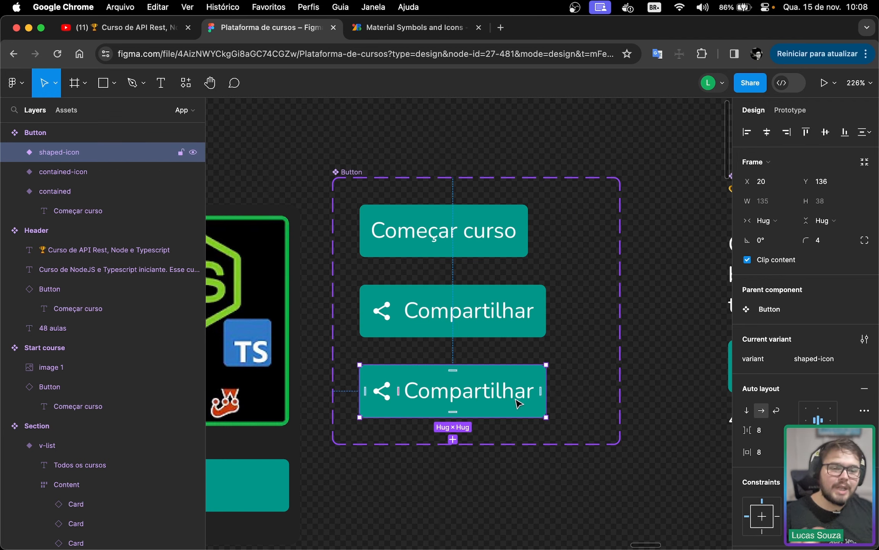
Change the shaped-icon variant's fill from the Primary color style to Paper
{"action": "scroll", "coordinate": [776, 402], "scroll_direction": "down", "scroll_amount": 6}
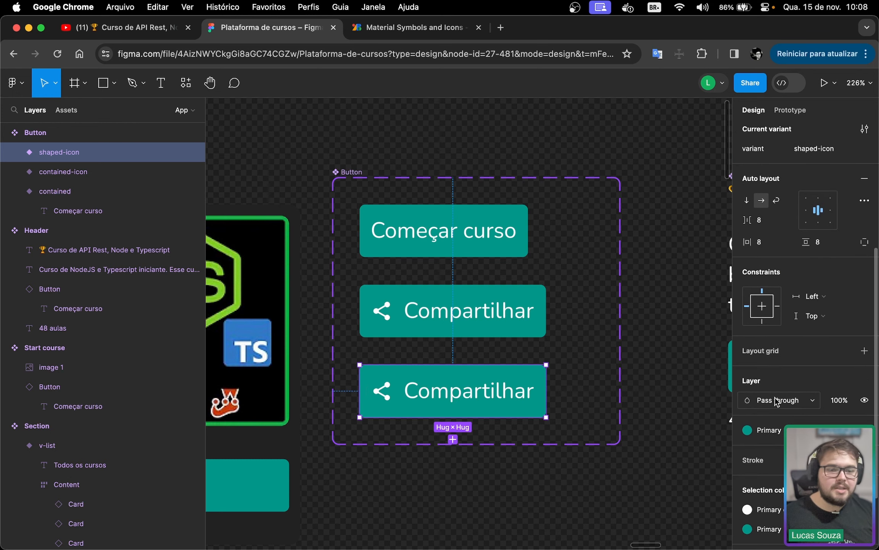
{"action": "left_click", "coordinate": [759, 428]}
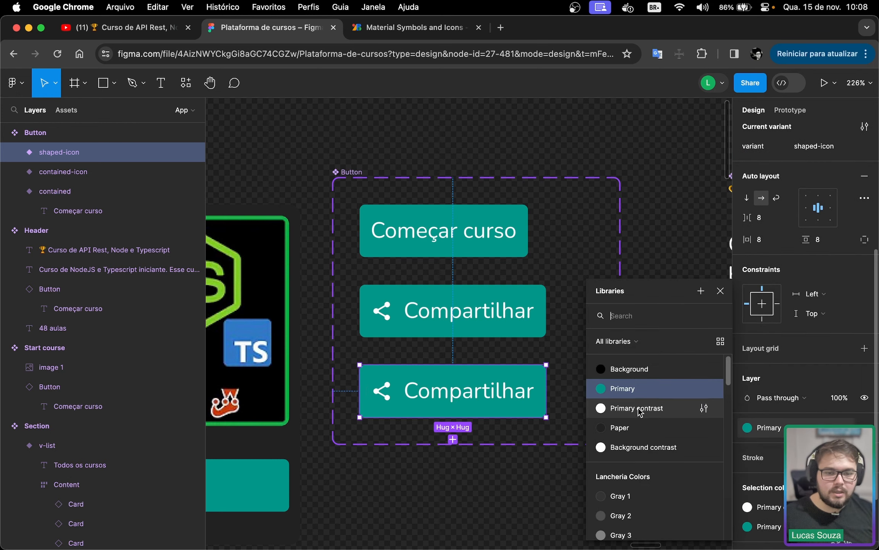
{"action": "left_click", "coordinate": [636, 428]}
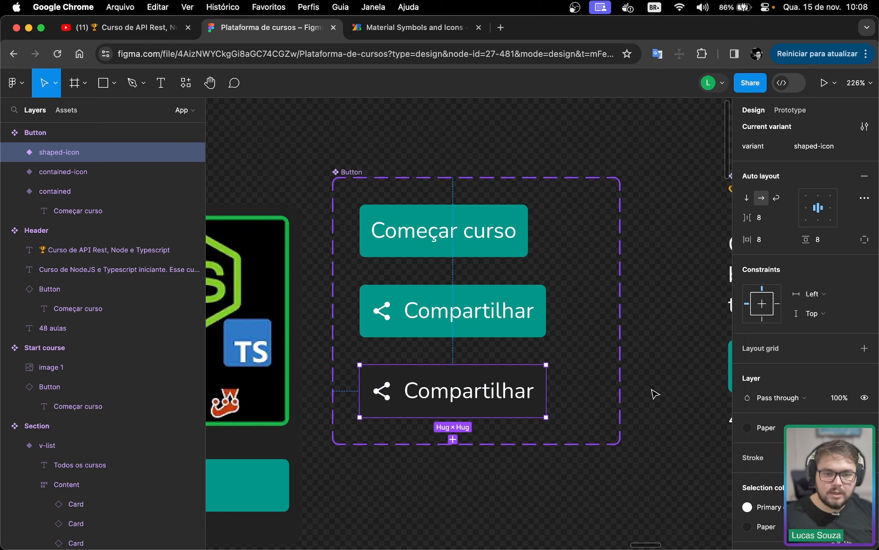
{"action": "left_click", "coordinate": [830, 239]}
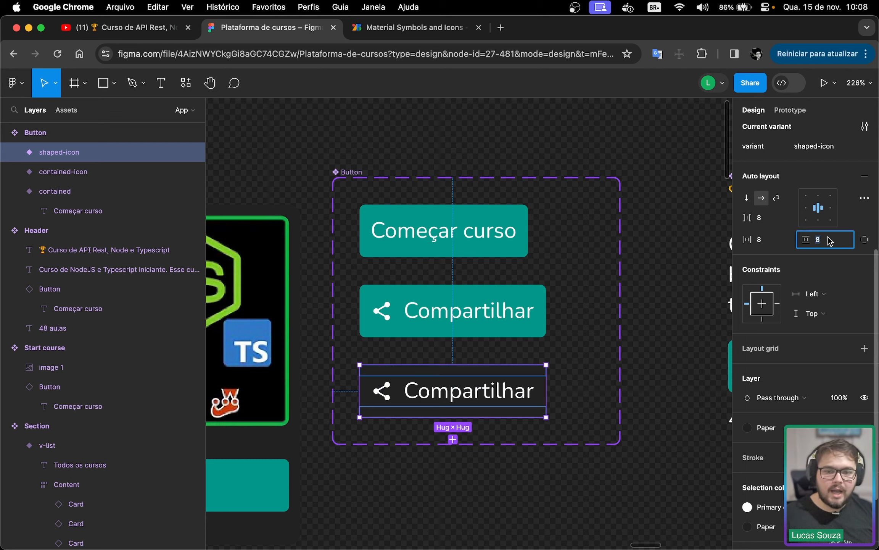
{"action": "type", "text": "50"}
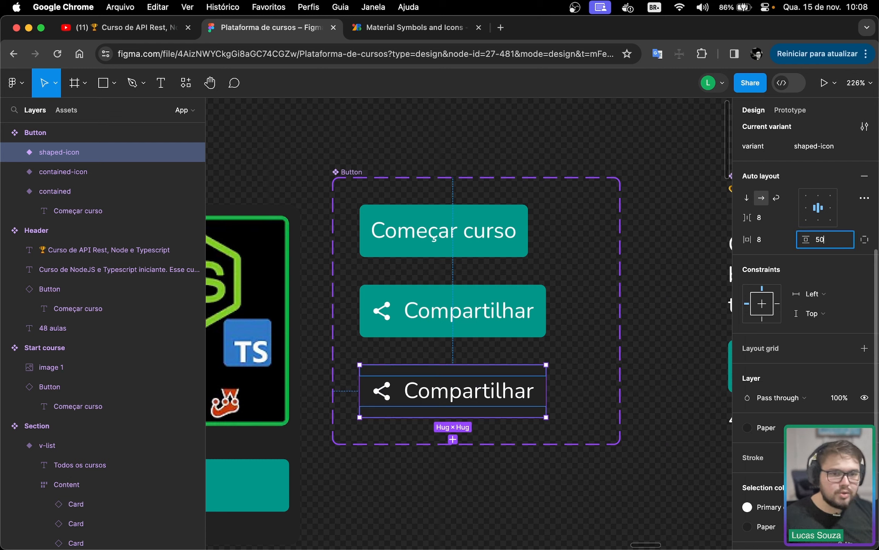
{"action": "key", "text": "Return"}
{"action": "key", "text": "super+z"}
Set the corner radius of the shaped-icon variant to 50
{"action": "scroll", "coordinate": [830, 239], "scroll_direction": "up", "scroll_amount": 5}
{"action": "left_click", "coordinate": [825, 240]}
{"action": "type", "text": "50"}
{"action": "key", "text": "Return"}
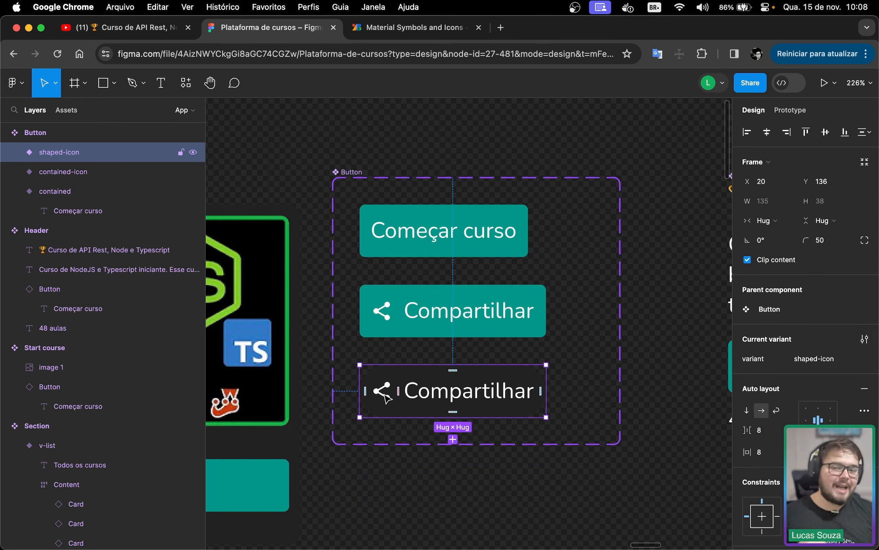
{"action": "left_click", "coordinate": [463, 487]}
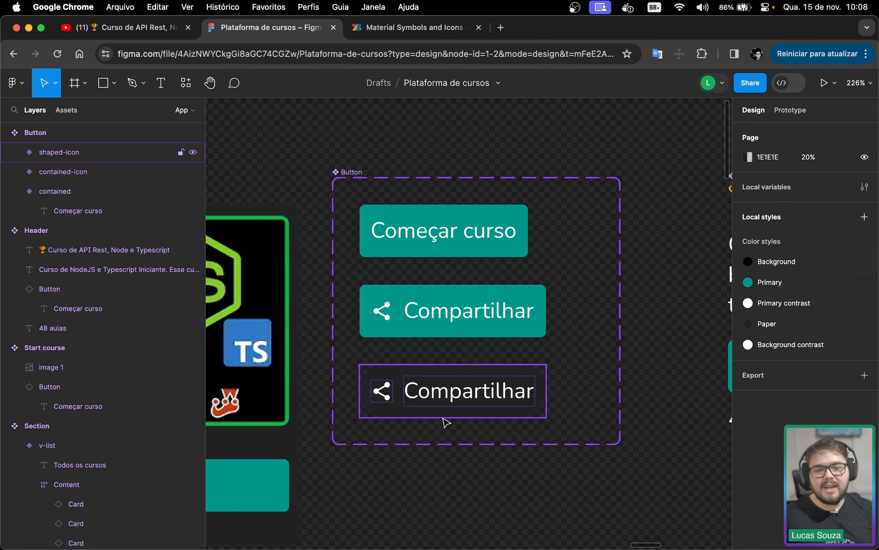
Switch the Header component's Compartilhar button instance to the shaped-icon variant, trying contained-icon first
{"action": "scroll", "coordinate": [445, 422], "scroll_direction": "down", "scroll_amount": 3}
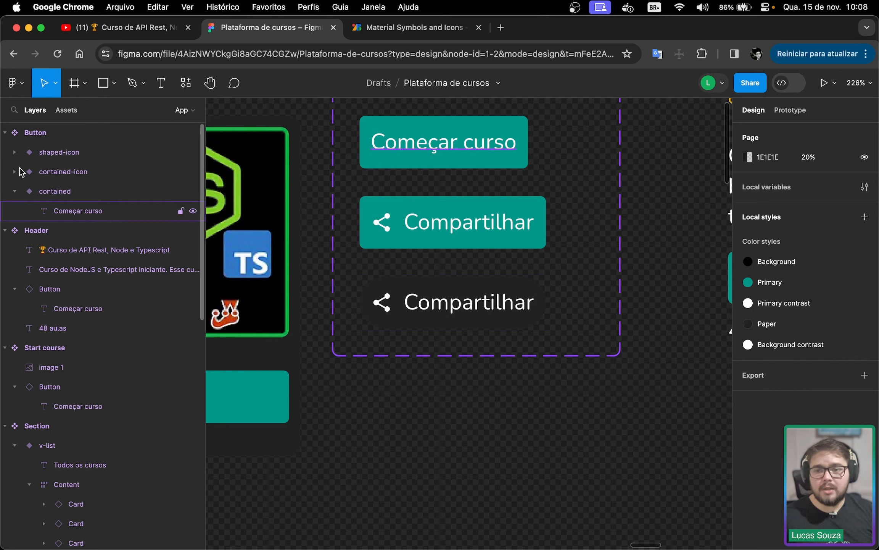
{"action": "left_click", "coordinate": [5, 133]}
{"action": "left_click", "coordinate": [66, 110]}
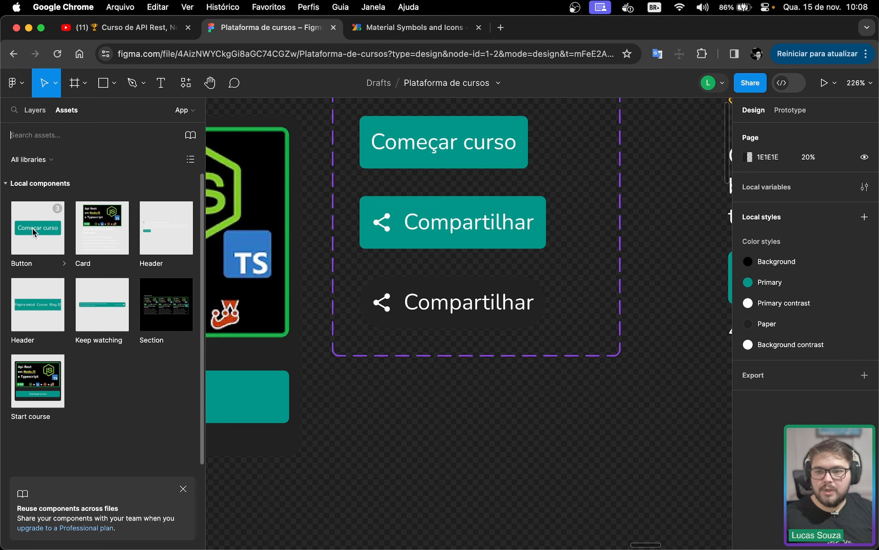
{"action": "left_click_drag", "start_coordinate": [569, 457], "coordinate": [287, 309]}
{"action": "left_click_drag", "start_coordinate": [676, 249], "coordinate": [557, 365]}
{"action": "left_click", "coordinate": [404, 280], "text": "super"}
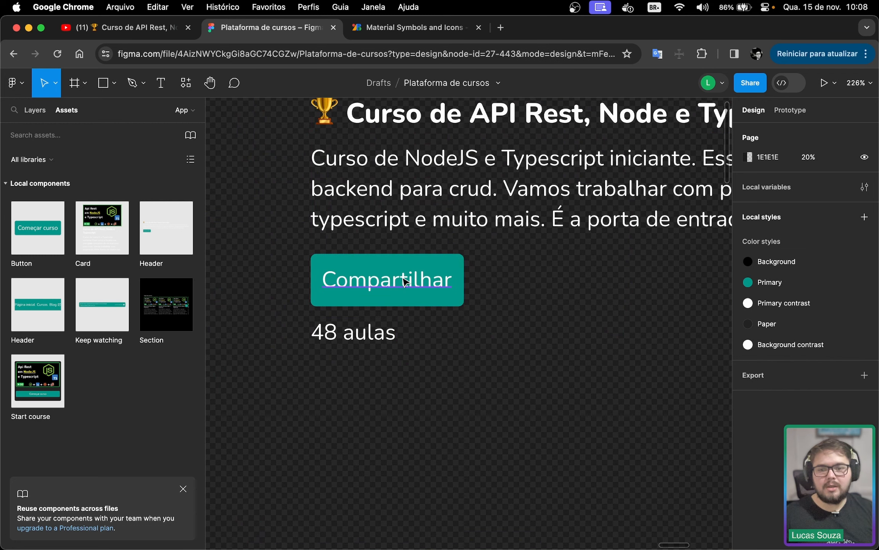
{"action": "left_click", "coordinate": [40, 109]}
{"action": "left_click", "coordinate": [54, 217]}
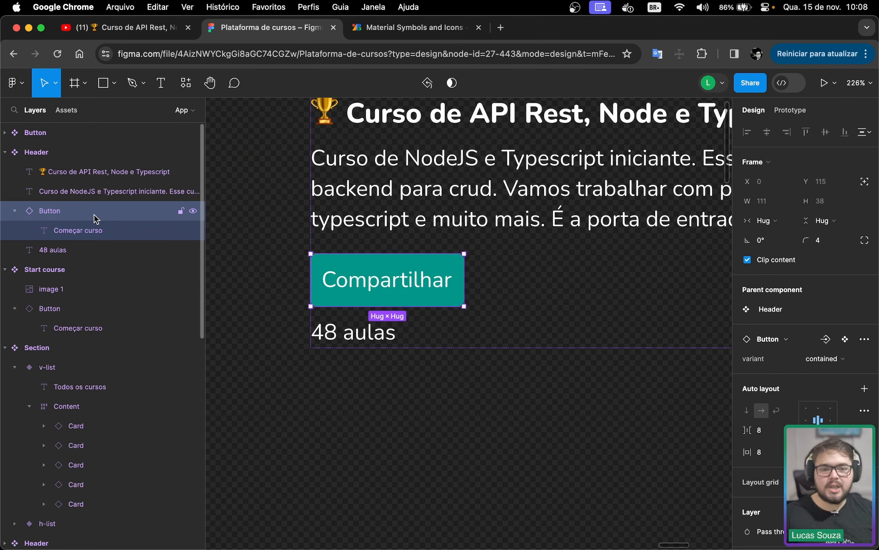
{"action": "left_click", "coordinate": [822, 365]}
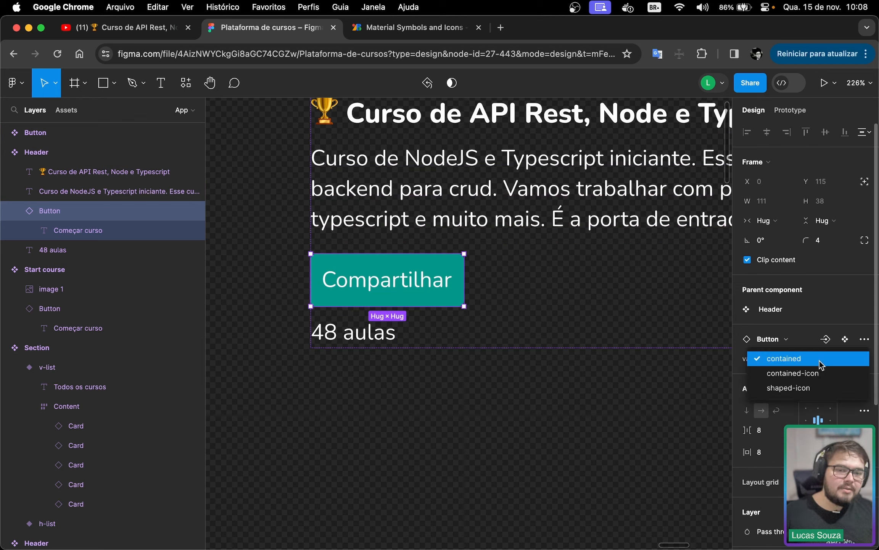
{"action": "left_click", "coordinate": [800, 373]}
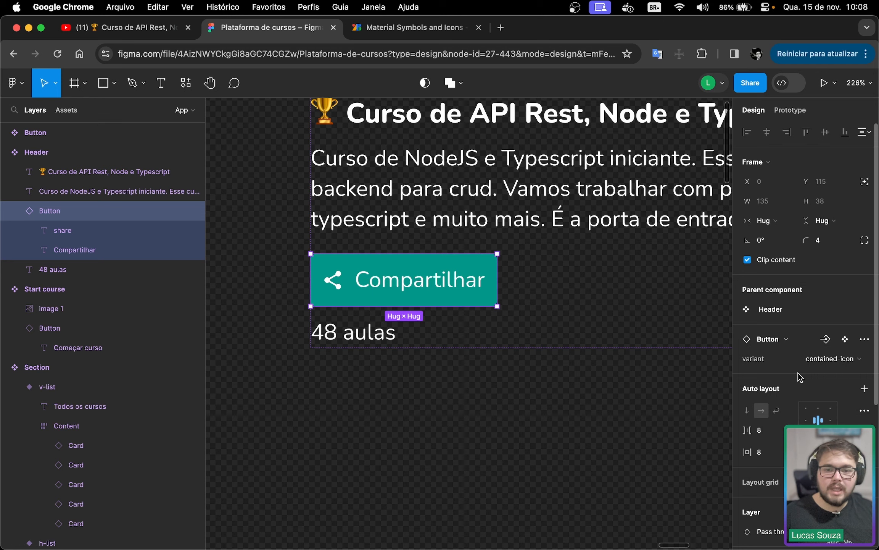
{"action": "left_click", "coordinate": [828, 361]}
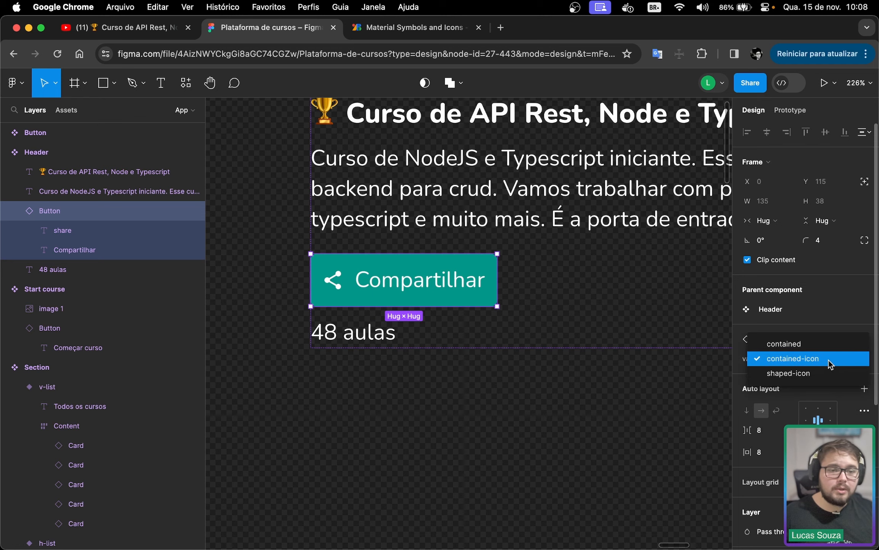
{"action": "left_click", "coordinate": [814, 373]}
{"action": "left_click", "coordinate": [498, 420]}
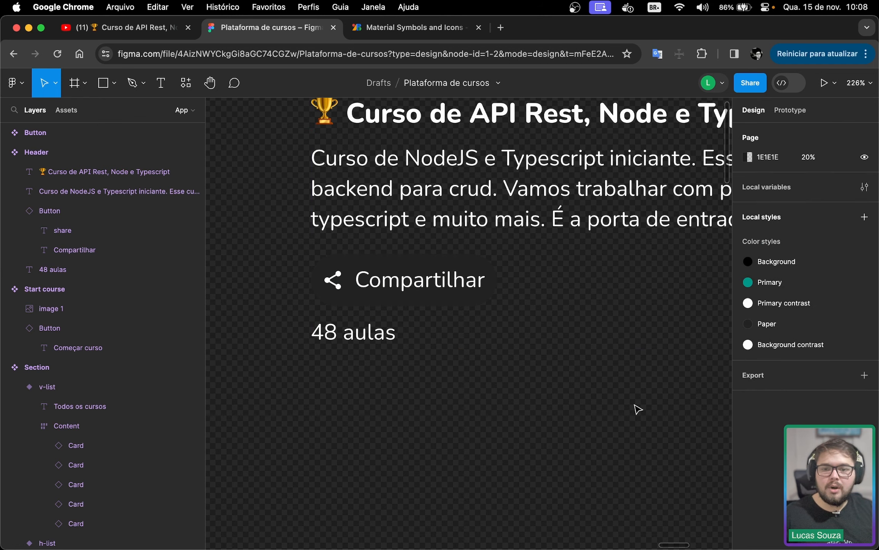
Set the horizontal padding of the Button component's shaped-icon variant to 16
{"action": "scroll", "coordinate": [559, 410], "scroll_direction": "down", "scroll_amount": 5}
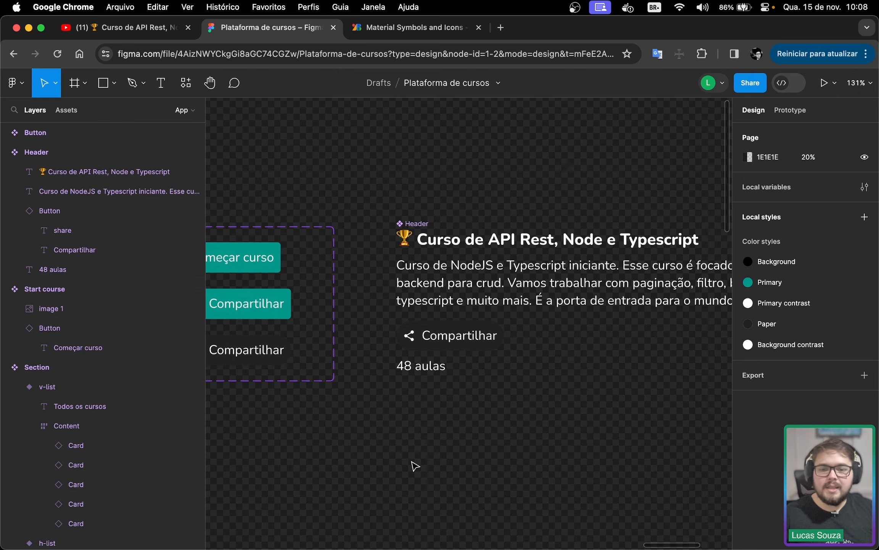
{"action": "scroll", "coordinate": [416, 466], "scroll_direction": "down", "scroll_amount": 10}
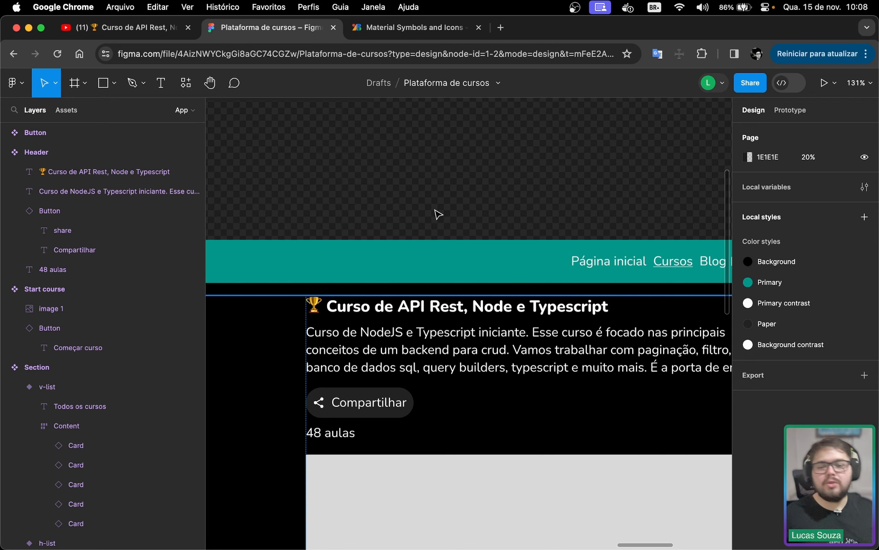
{"action": "scroll", "coordinate": [611, 153], "scroll_direction": "up", "scroll_amount": 3}
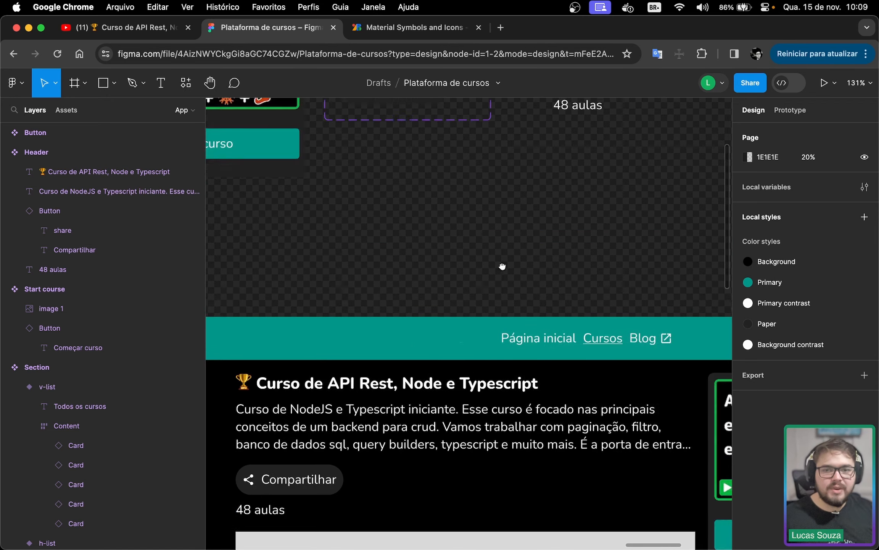
{"action": "scroll", "coordinate": [515, 236], "scroll_direction": "left", "scroll_amount": 10}
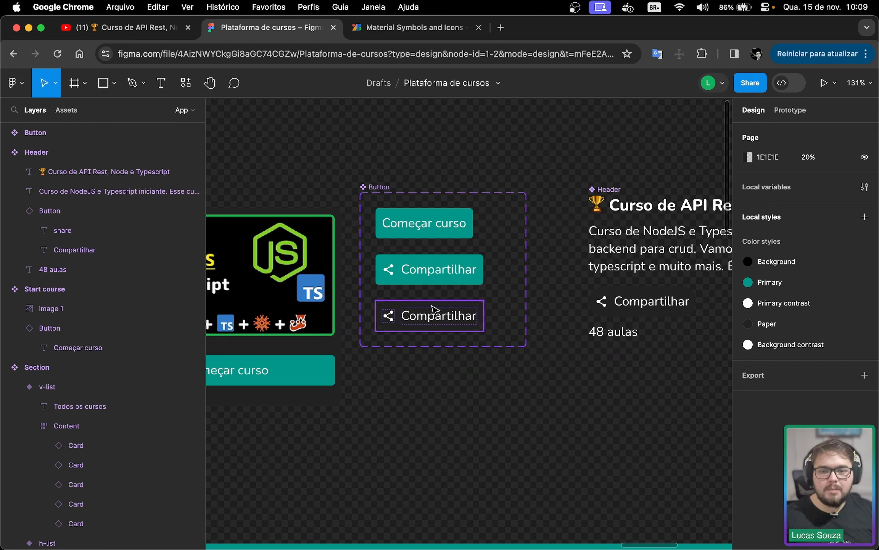
{"action": "left_click", "coordinate": [434, 312]}
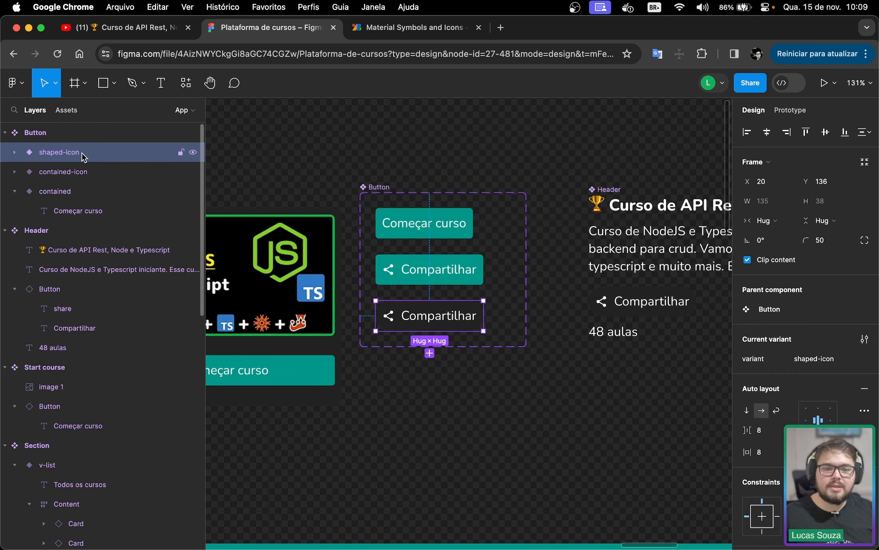
{"action": "left_click", "coordinate": [768, 454]}
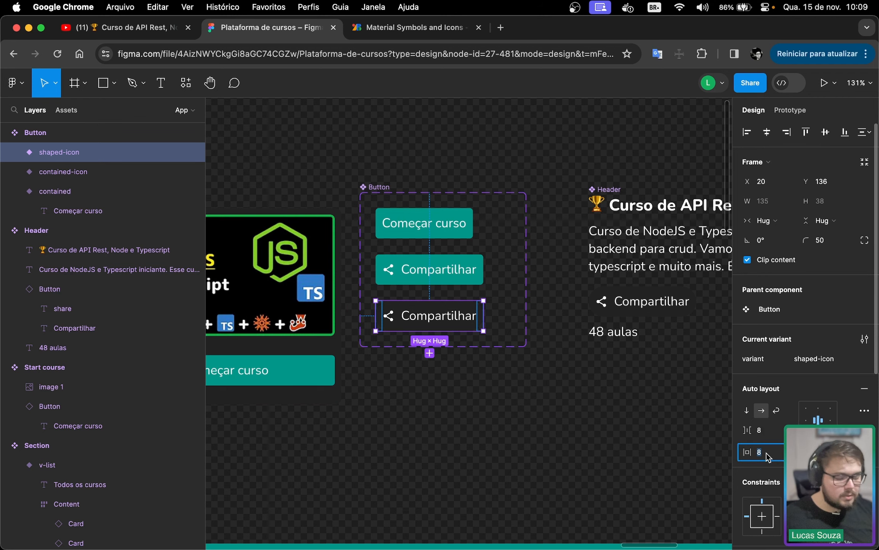
{"action": "key", "text": "Return"}
{"action": "left_click", "coordinate": [511, 485]}
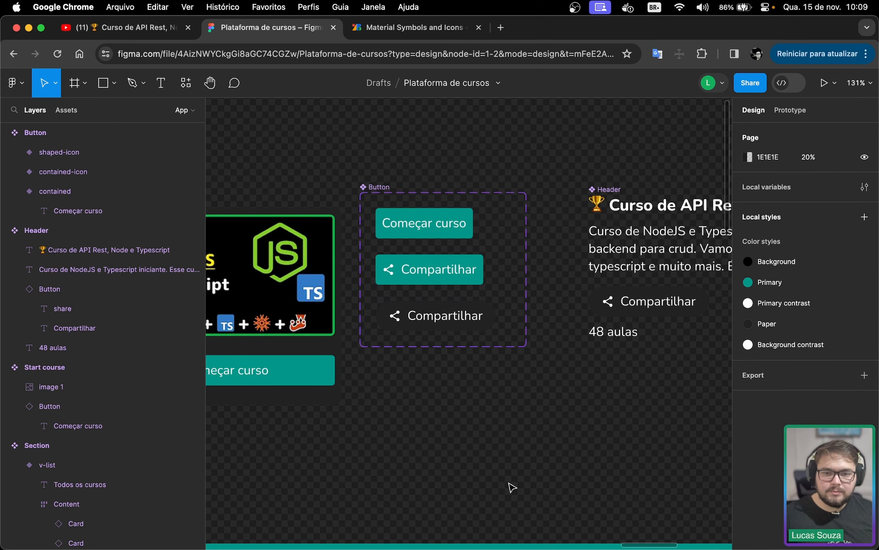
Group the Compartilhar button and the 48 aulas text inside the Header component
{"action": "left_click_drag", "start_coordinate": [511, 485], "coordinate": [573, 124]}
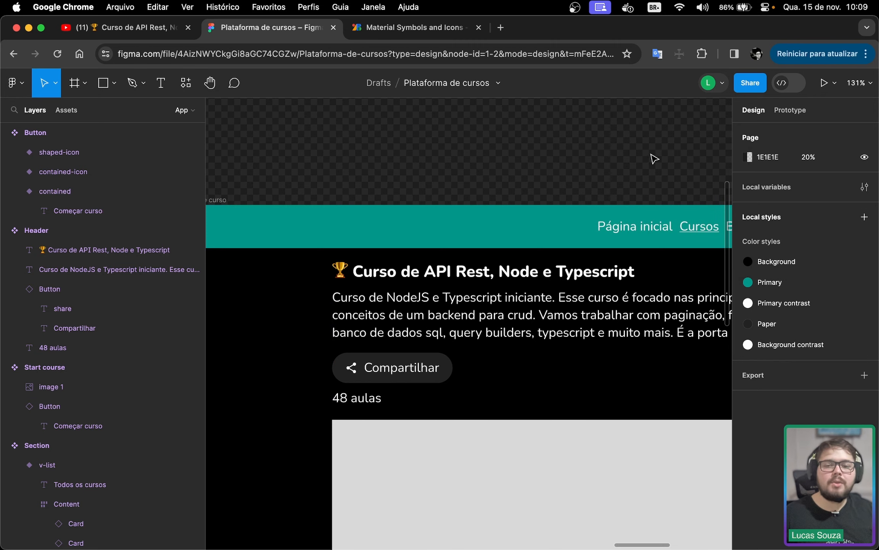
{"action": "left_click_drag", "start_coordinate": [497, 168], "coordinate": [217, 449]}
{"action": "left_click_drag", "start_coordinate": [456, 335], "coordinate": [400, 380]}
{"action": "left_click", "coordinate": [372, 290]}
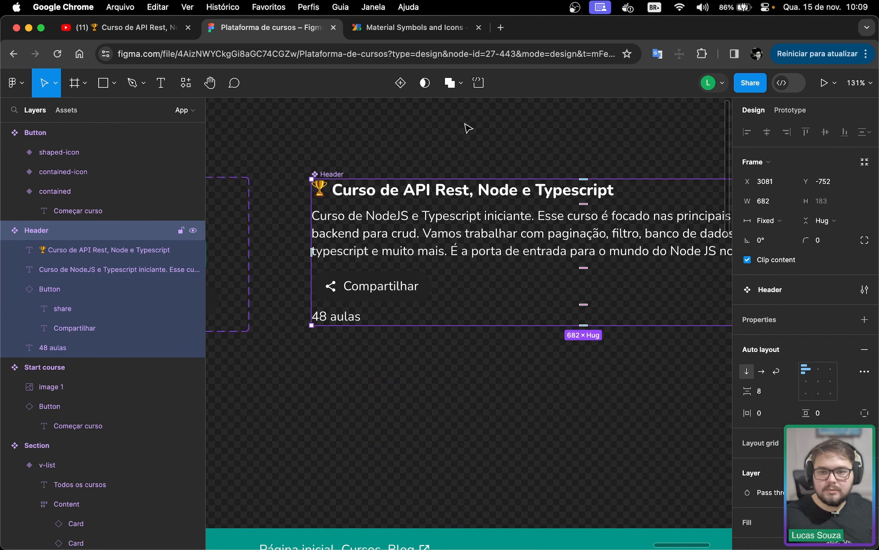
{"action": "left_click", "coordinate": [17, 290]}
{"action": "left_click", "coordinate": [14, 292]}
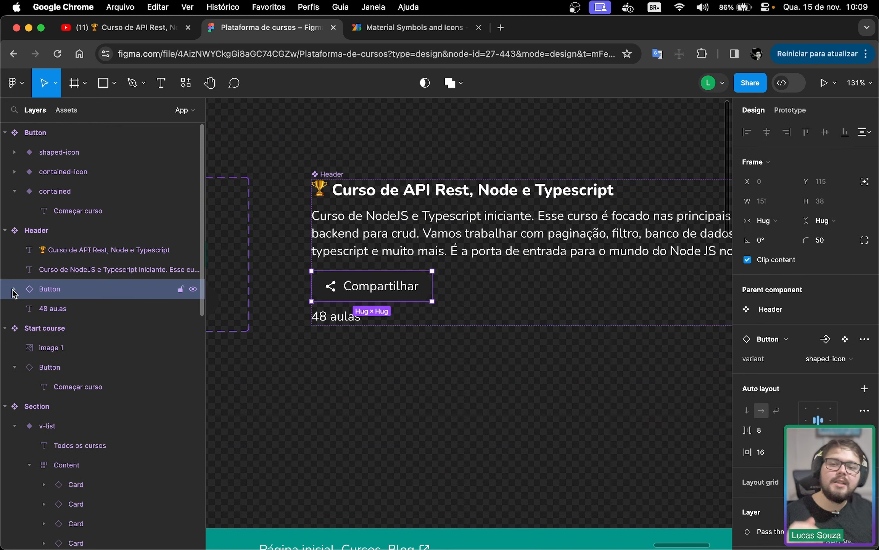
{"action": "left_click", "coordinate": [51, 309], "text": "shift"}
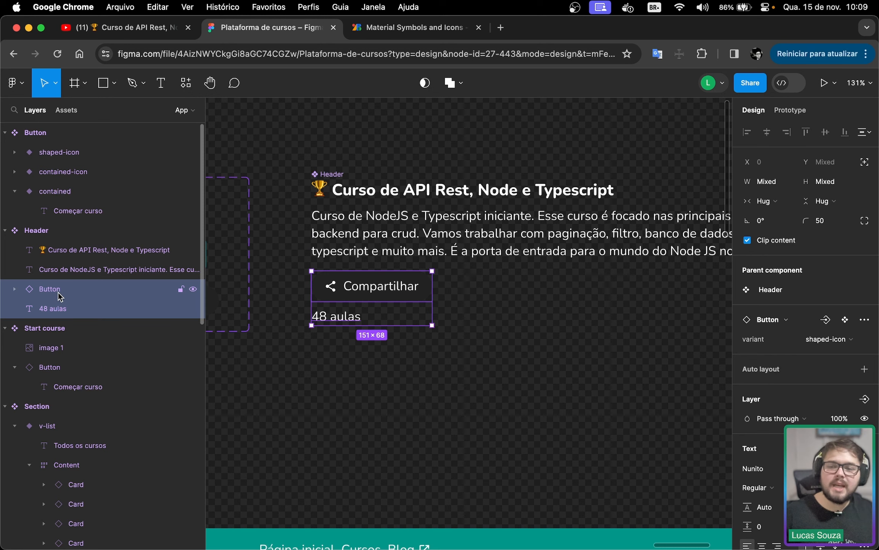
{"action": "right_click", "coordinate": [58, 292]}
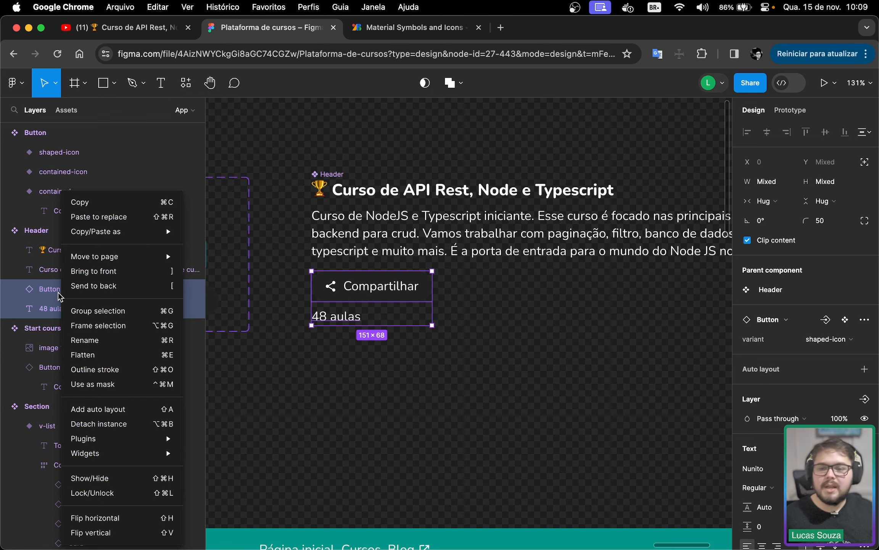
{"action": "left_click", "coordinate": [111, 310]}
Rename the new group holding the Compartilhar button and 48 aulas text as General
{"action": "double_click", "coordinate": [63, 290]}
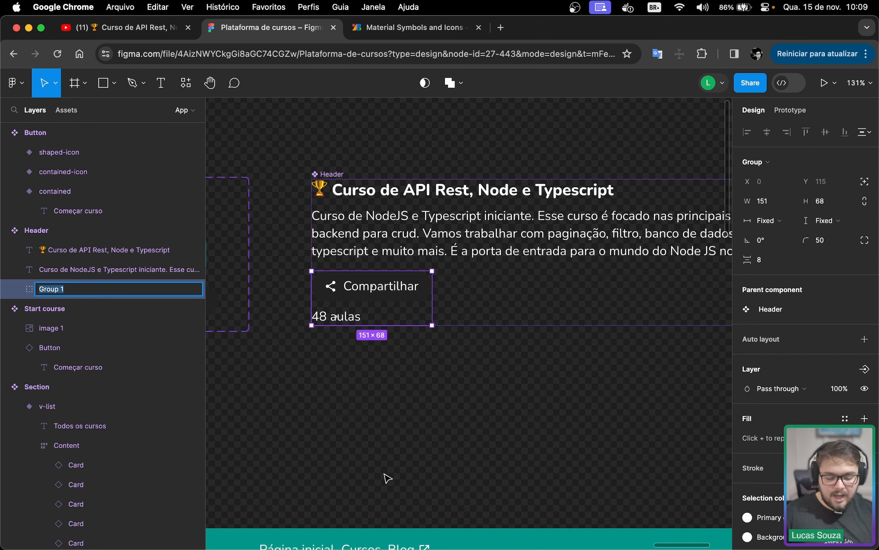
{"action": "type", "text": "Ge"}
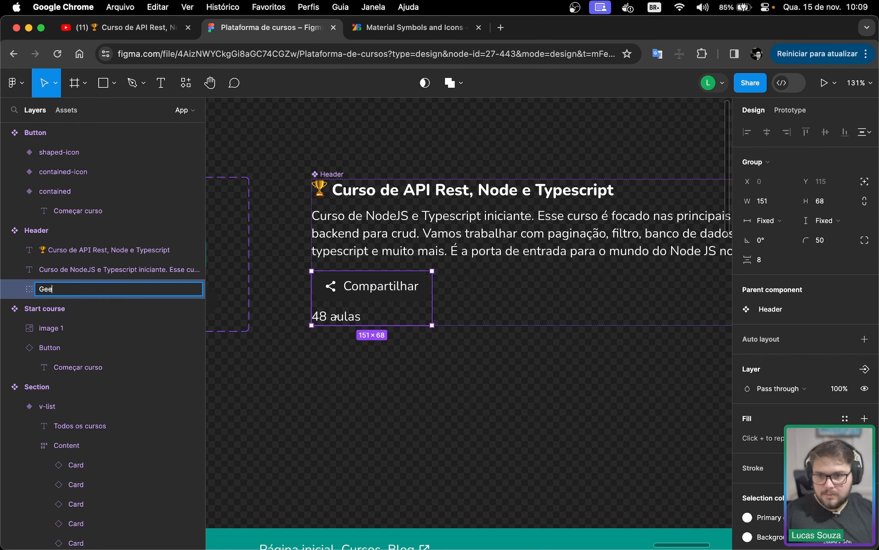
{"action": "type", "text": "neral"}
{"action": "key", "text": "Return"}
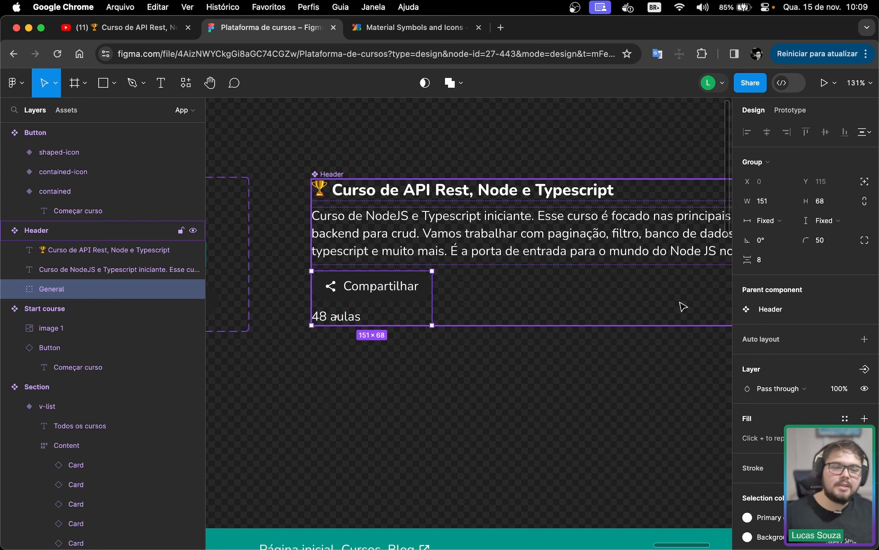
Apply a horizontal auto layout to the General group, aligned left and vertically centred, with its width set to Fill container
{"action": "left_click", "coordinate": [864, 339]}
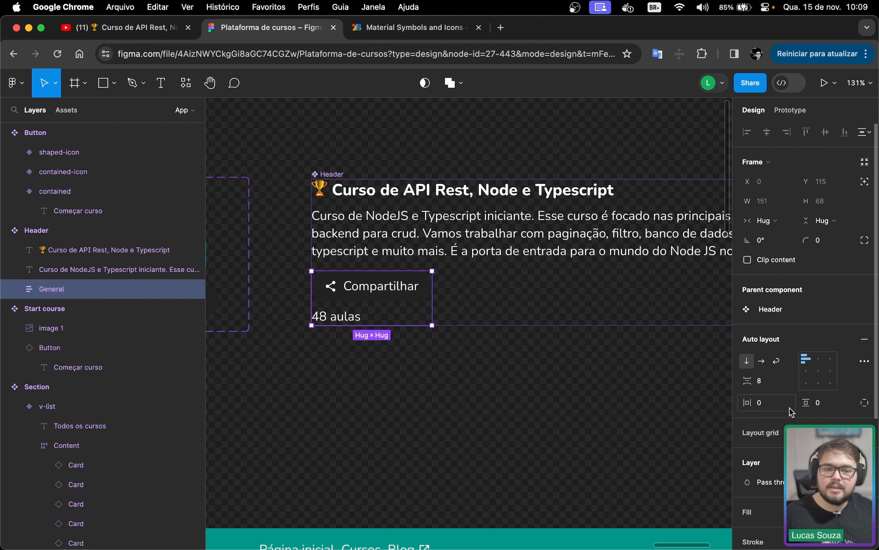
{"action": "left_click", "coordinate": [767, 366]}
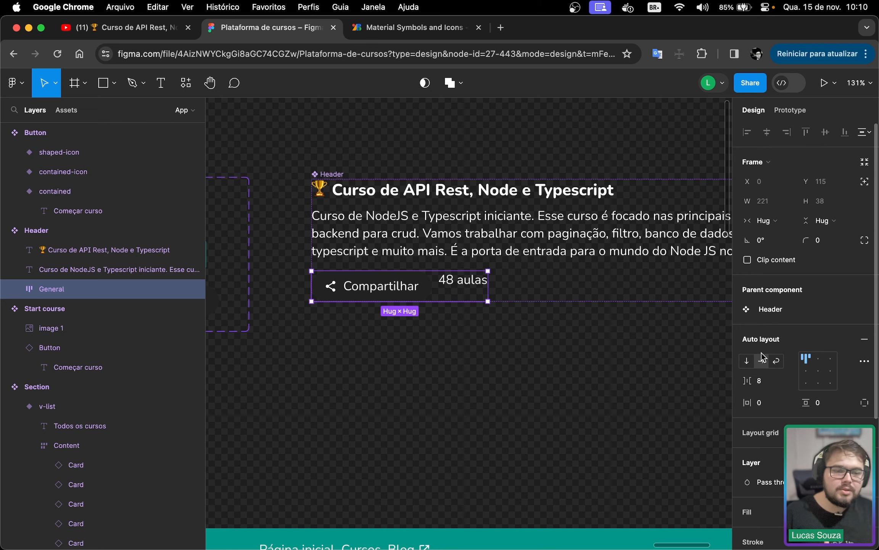
{"action": "left_click", "coordinate": [805, 373]}
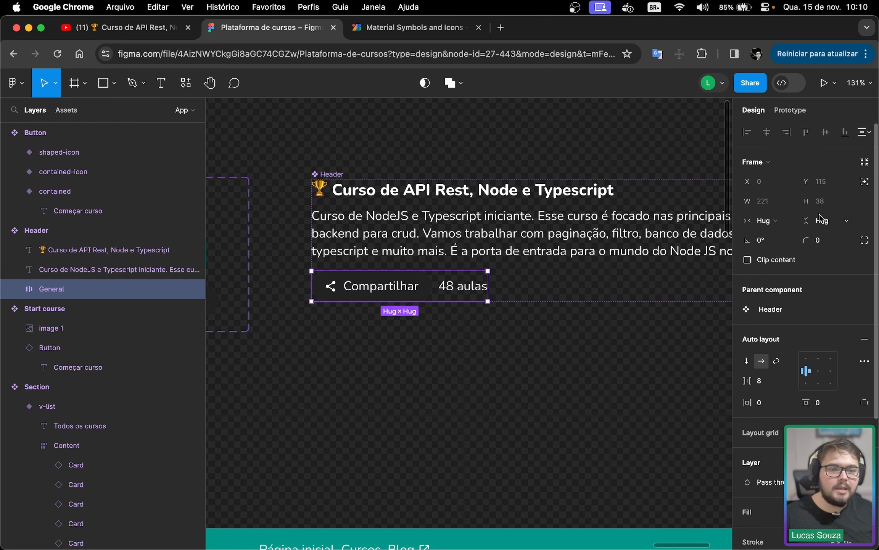
{"action": "left_click", "coordinate": [768, 220]}
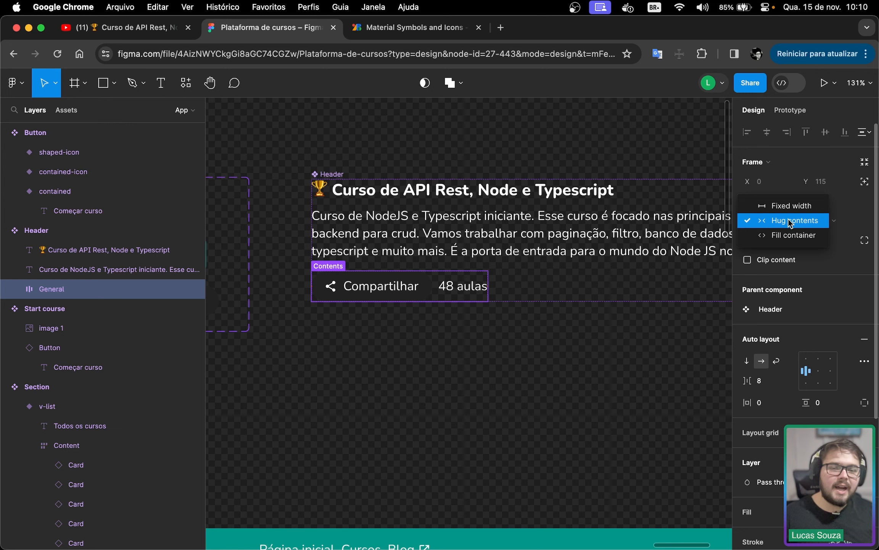
{"action": "left_click", "coordinate": [793, 235]}
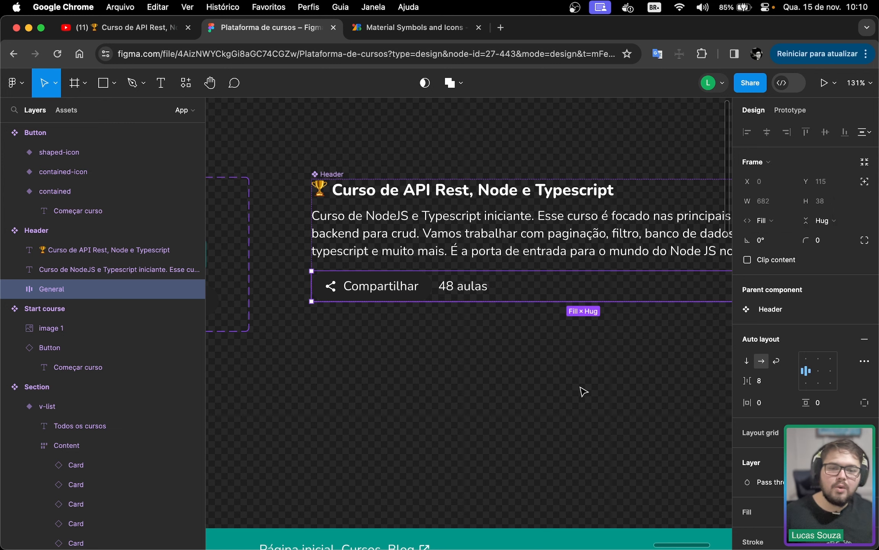
Examine the course header, content placeholder and start-course card on the Detalhe de curso screen
{"action": "scroll", "coordinate": [583, 391], "scroll_direction": "down", "scroll_amount": 5}
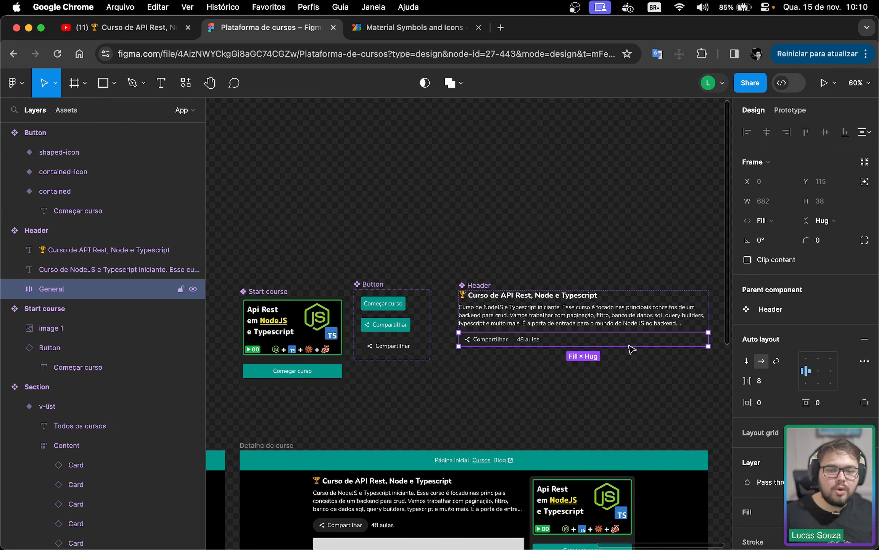
{"action": "scroll", "coordinate": [530, 414], "scroll_direction": "down", "scroll_amount": 10}
{"action": "scroll", "coordinate": [393, 265], "scroll_direction": "up", "scroll_amount": 4}
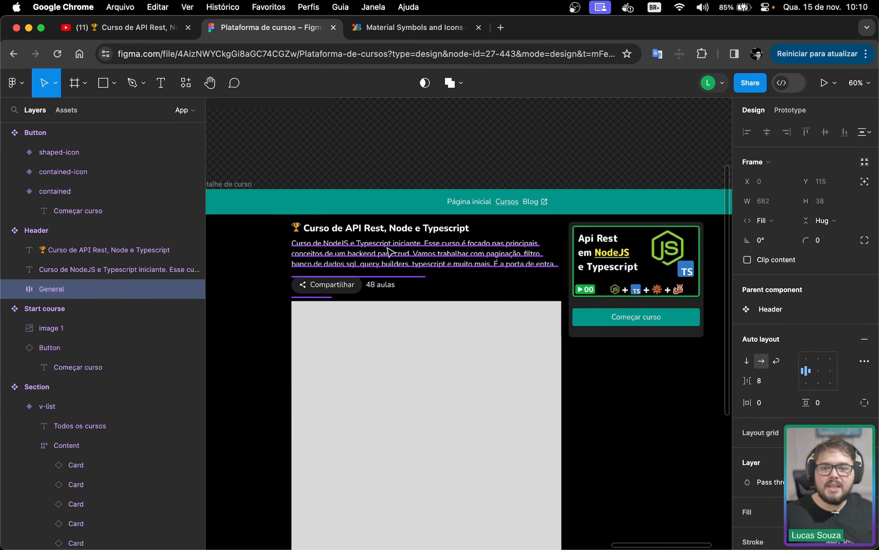
{"action": "scroll", "coordinate": [392, 265], "scroll_direction": "up", "scroll_amount": 1}
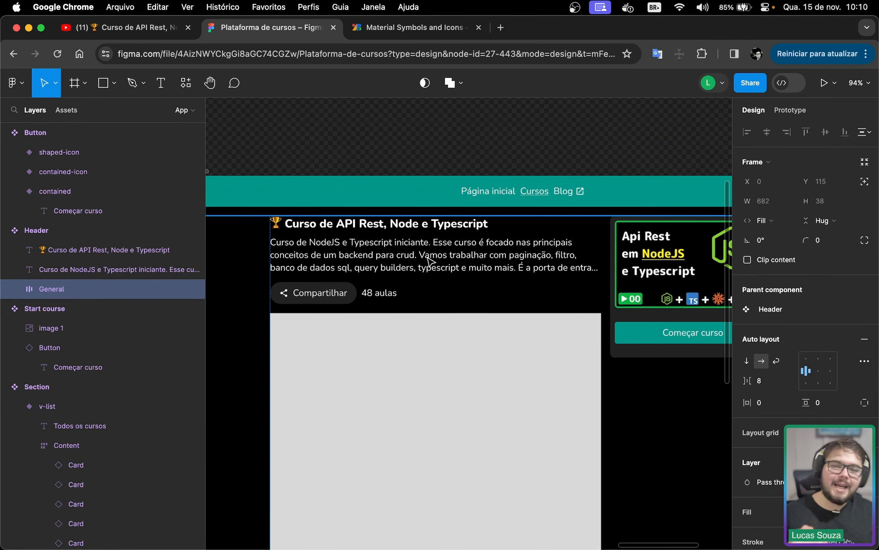
{"action": "scroll", "coordinate": [394, 136], "scroll_direction": "left", "scroll_amount": 3}
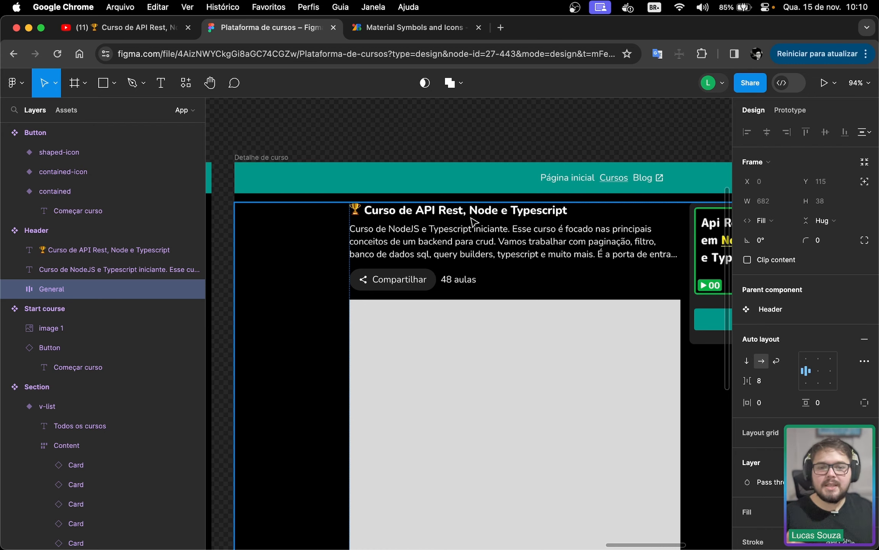
{"action": "scroll", "coordinate": [475, 272], "scroll_direction": "right", "scroll_amount": 5}
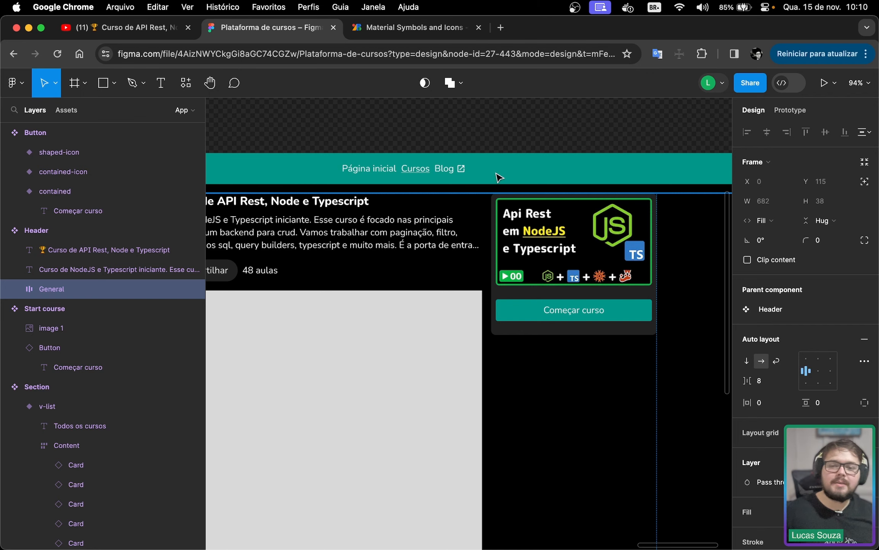
{"action": "scroll", "coordinate": [458, 161], "scroll_direction": "left", "scroll_amount": 3}
{"action": "scroll", "coordinate": [477, 407], "scroll_direction": "down", "scroll_amount": 5}
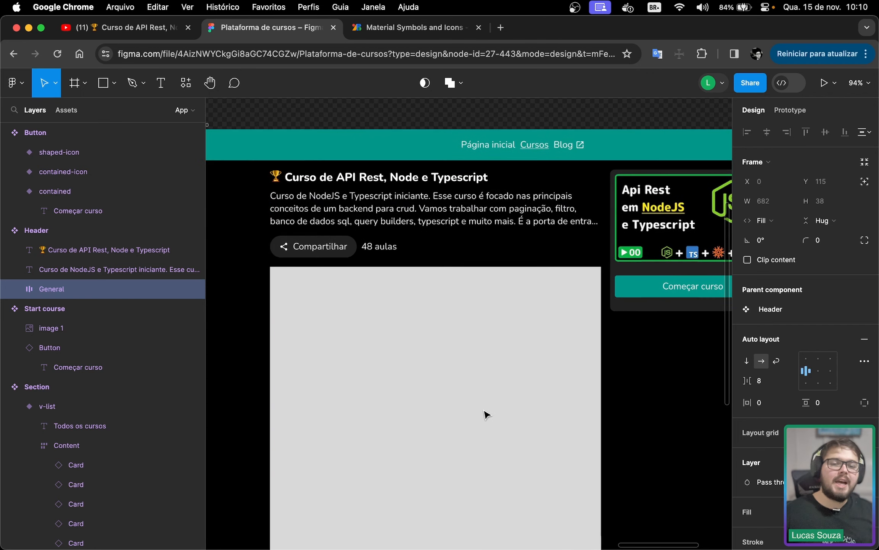
{"action": "scroll", "coordinate": [491, 407], "scroll_direction": "down", "scroll_amount": 5}
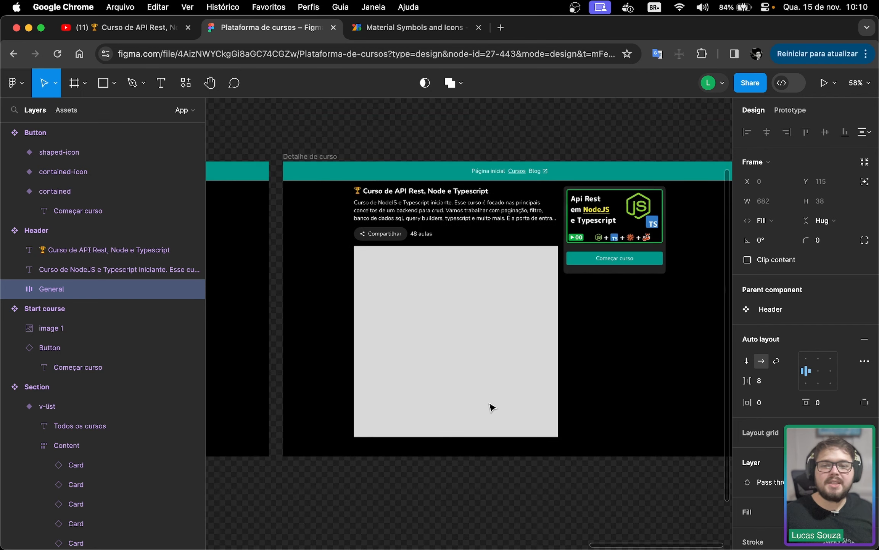
Select the Course content placeholder rectangle in the Detalhe de curso layout
{"action": "left_click", "coordinate": [454, 325]}
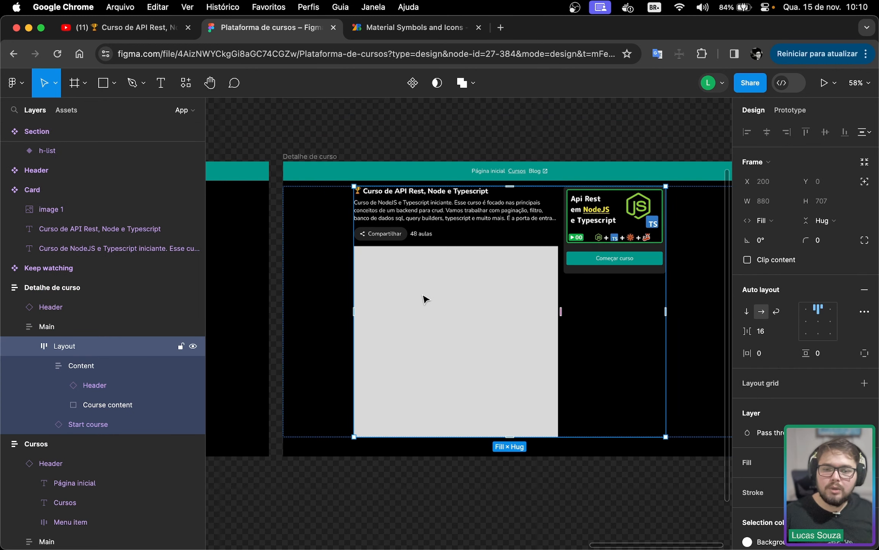
{"action": "left_click", "coordinate": [107, 405]}
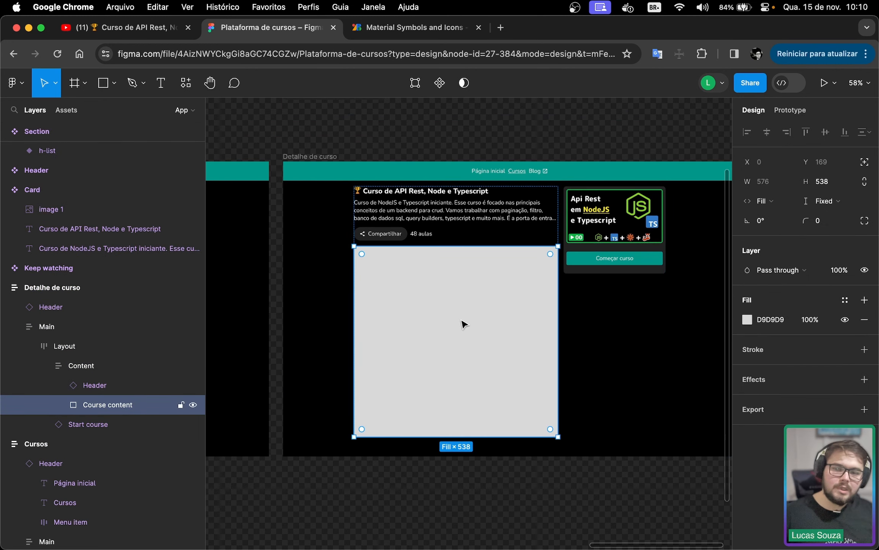
{"action": "scroll", "coordinate": [500, 412], "scroll_direction": "up", "scroll_amount": 4}
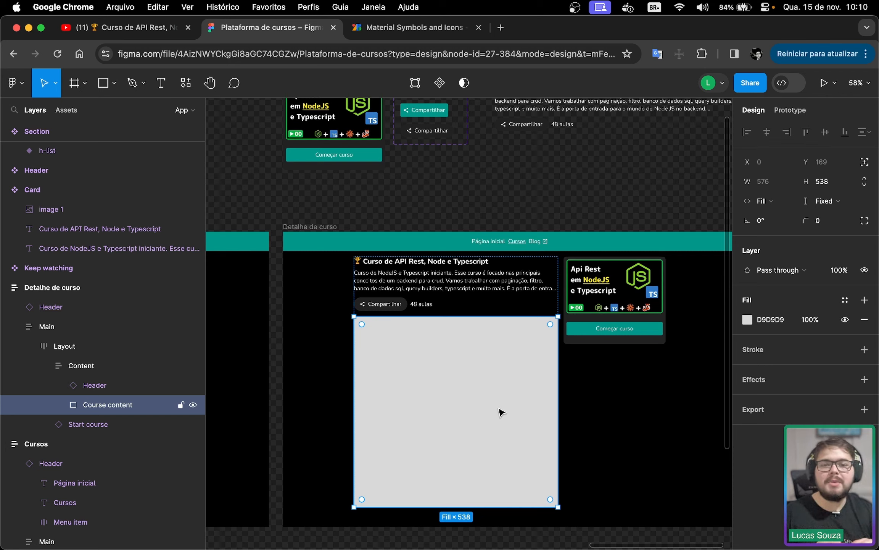